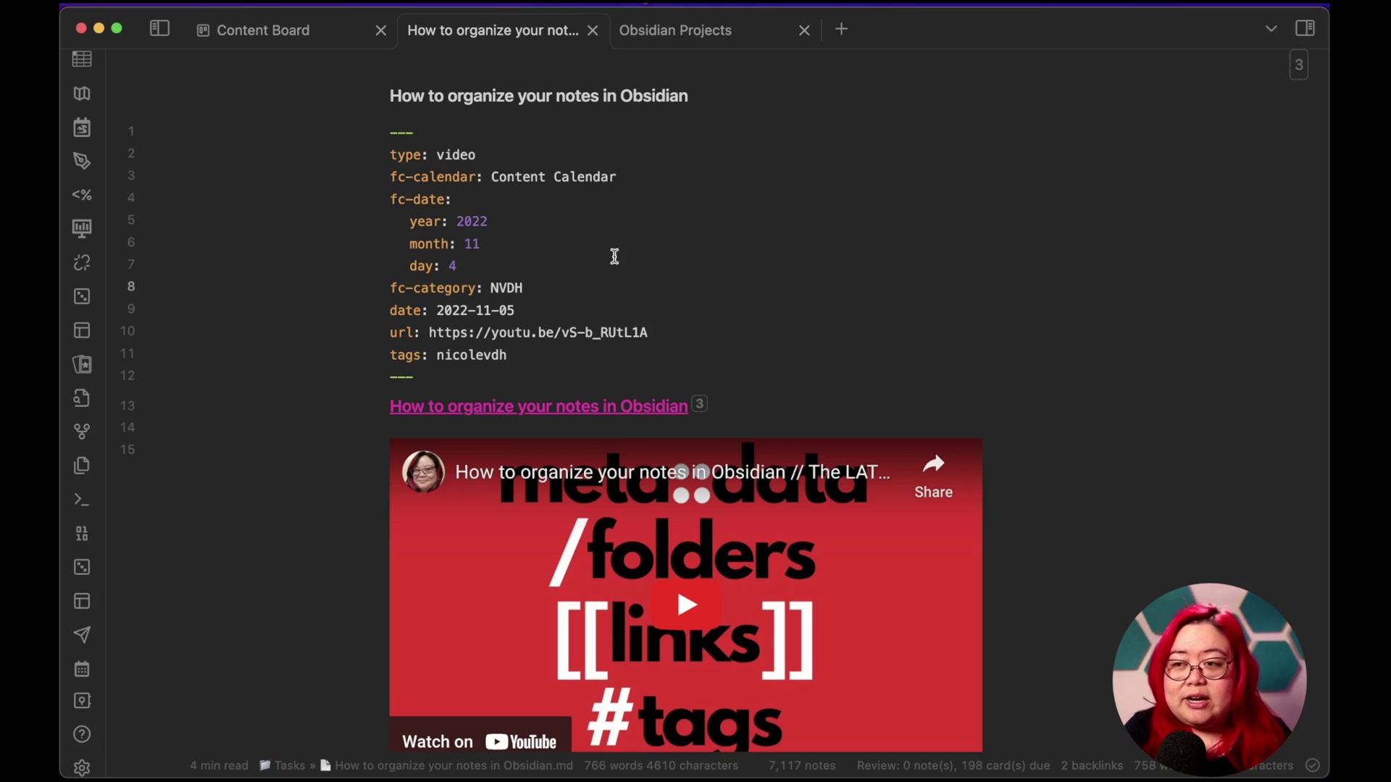
scroll(615, 258, "down", 7)
scroll(1114, 293, "down", 6)
scroll(1106, 289, "down", 10)
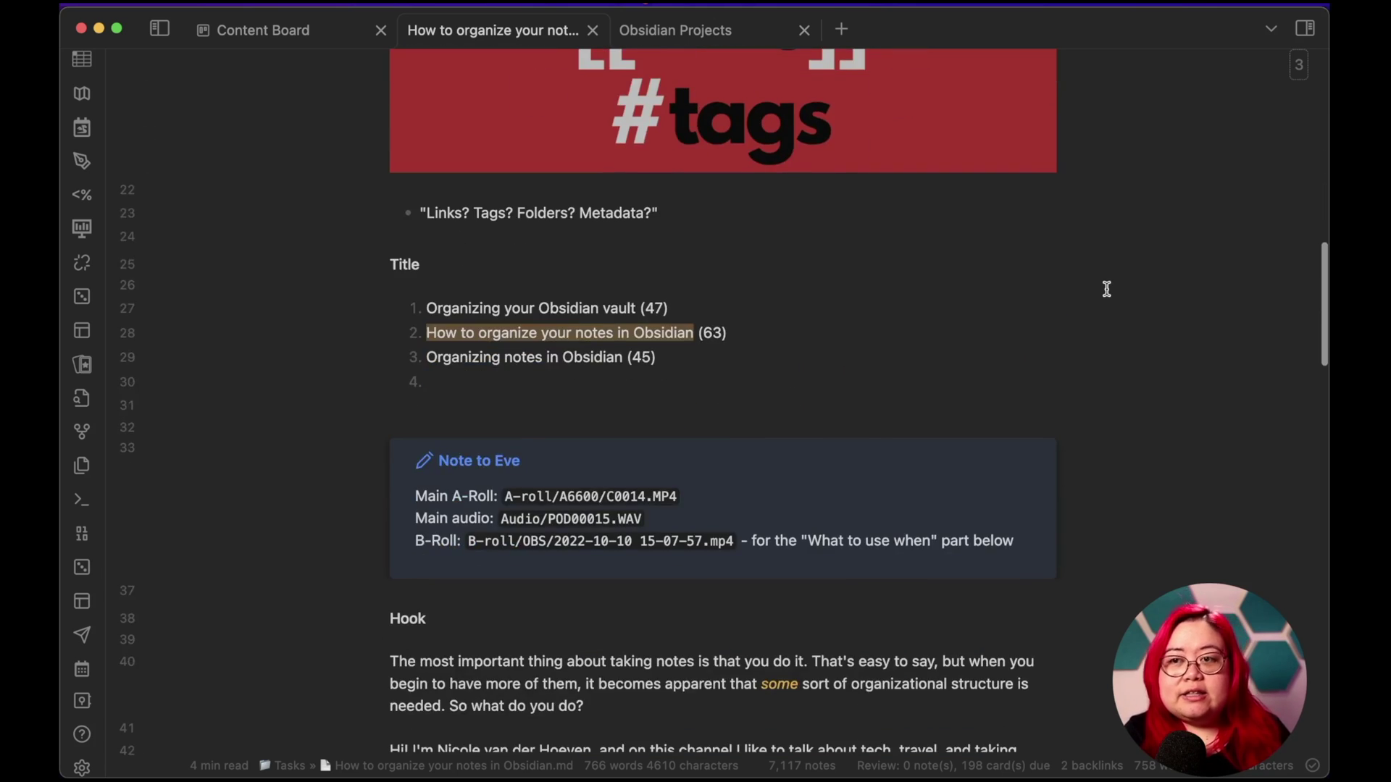
scroll(1107, 289, "down", 17)
scroll(1106, 289, "down", 5)
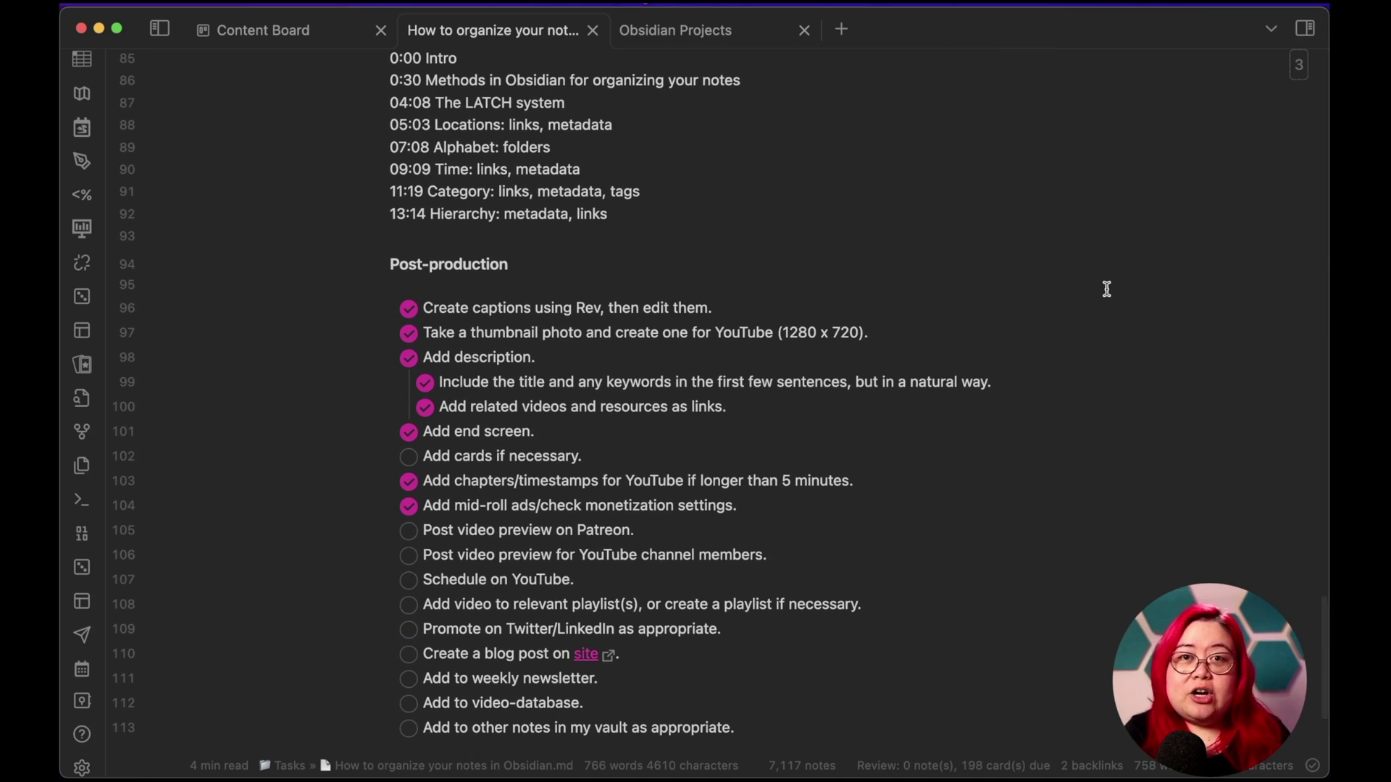
scroll(1106, 289, "down", 2)
scroll(1106, 289, "up", 20)
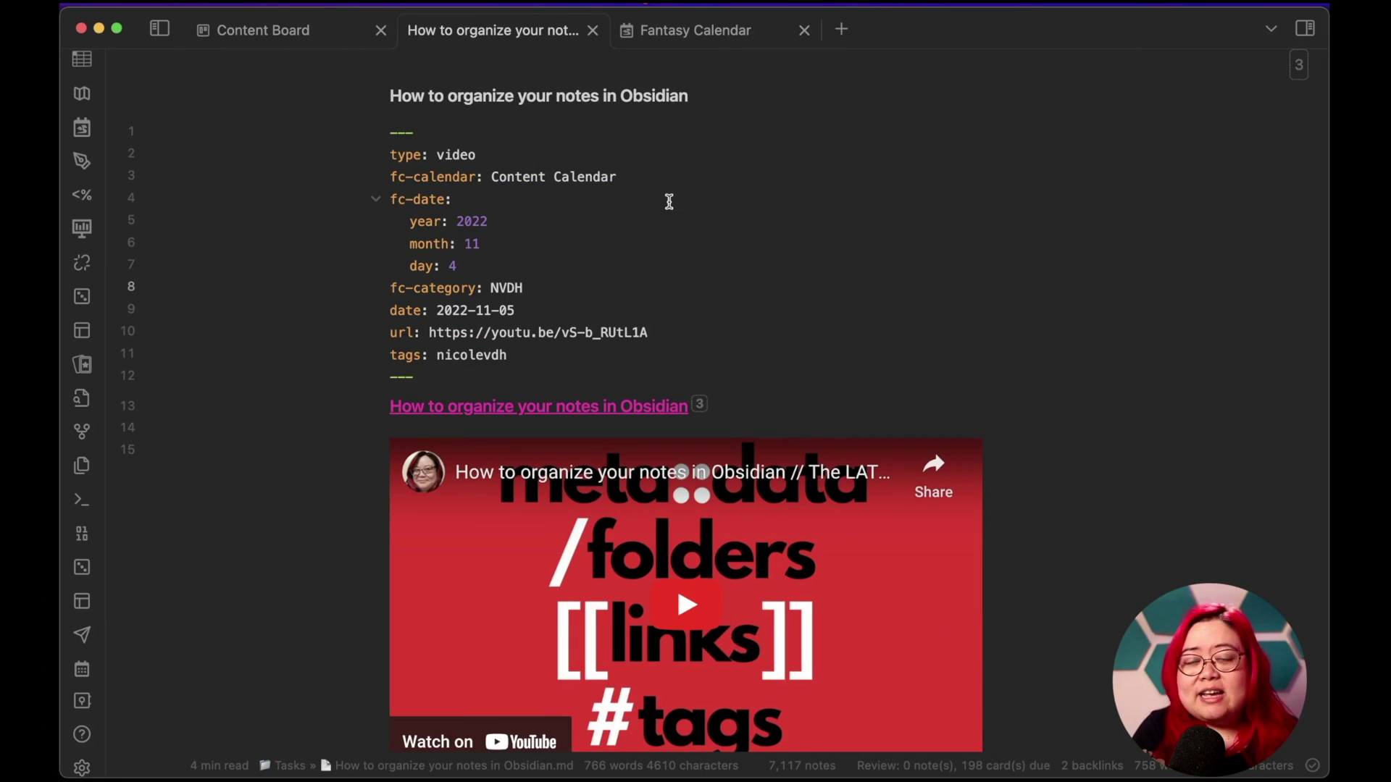
- Highlight the fc-calendar 'Content Calendar', fc-date and fc-category NVDH frontmatter, then switch to Fantasy Calendar
left_click_drag(569, 285, 306, 177)
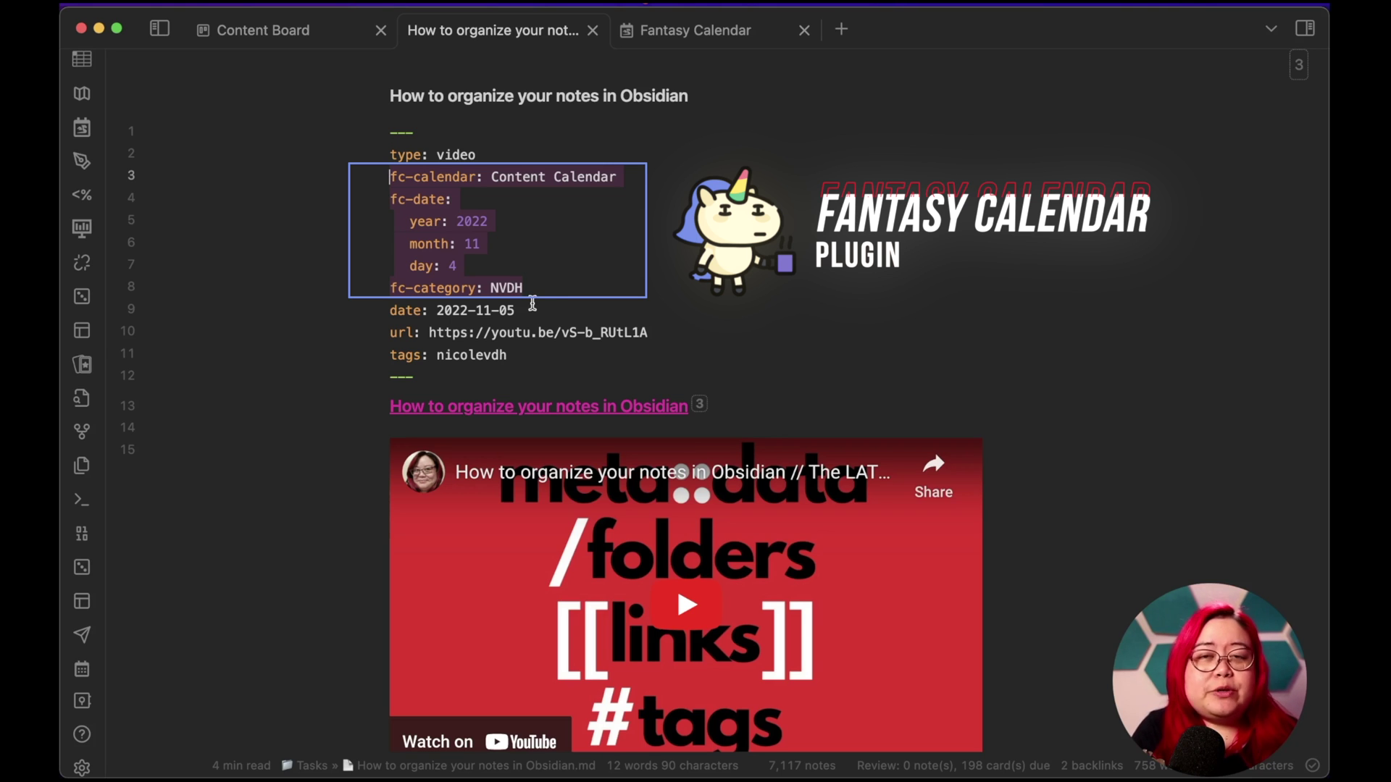
left_click_drag(652, 174, 505, 169)
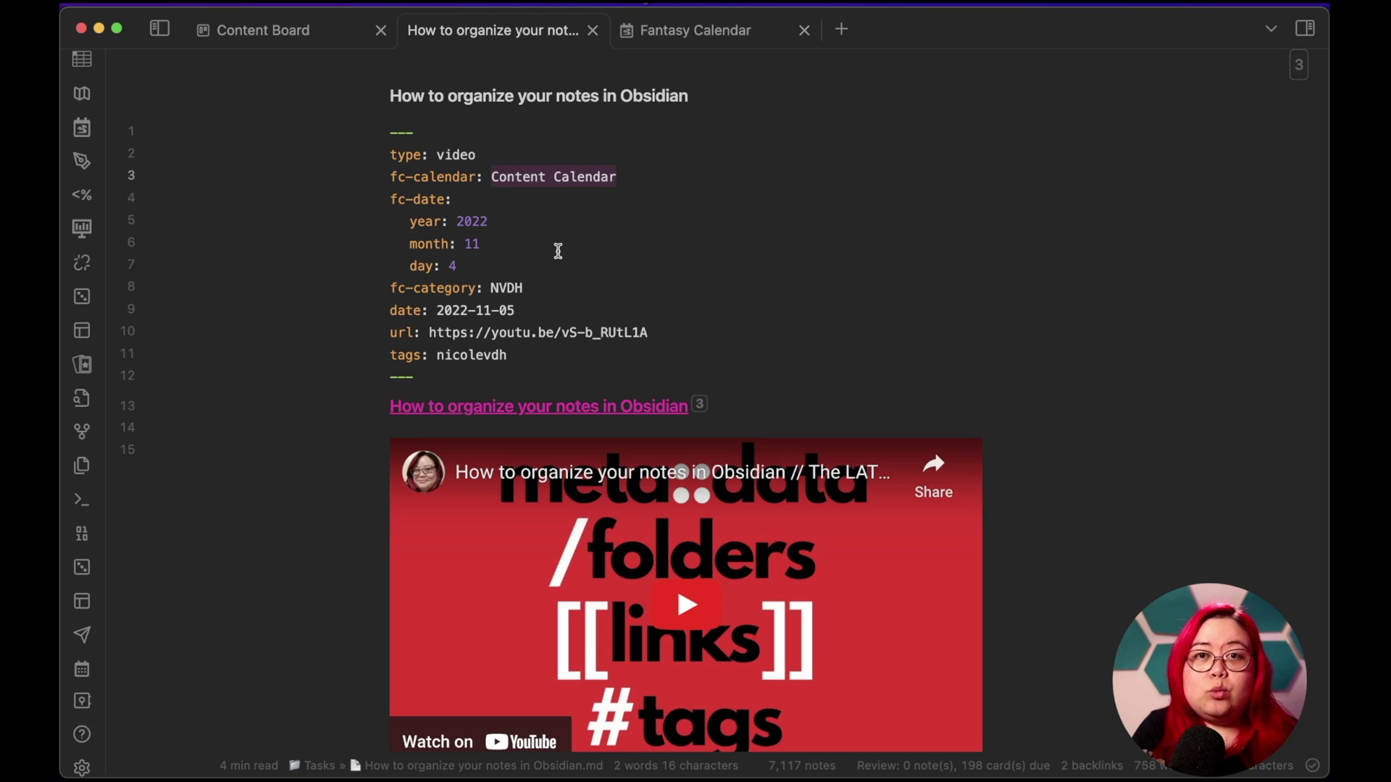
left_click_drag(475, 262, 391, 198)
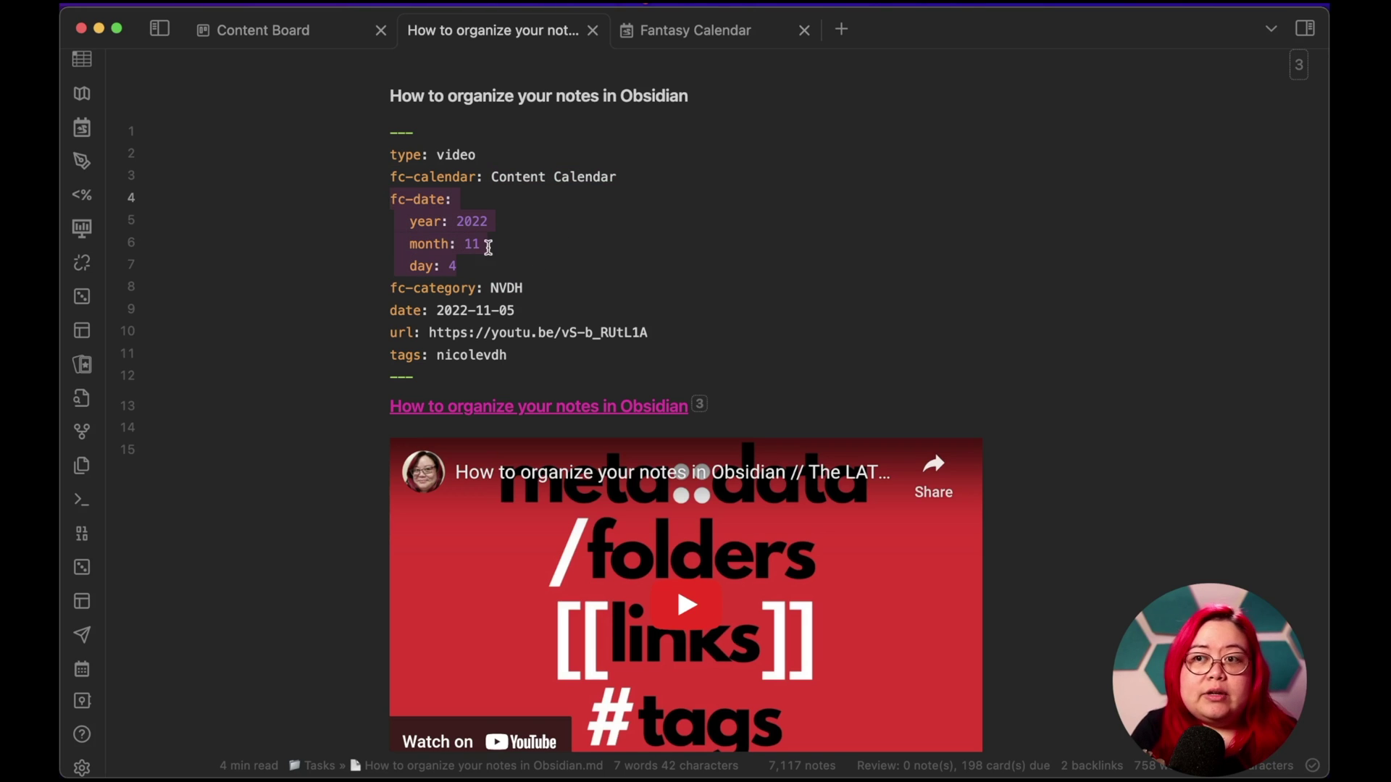
double_click(505, 286)
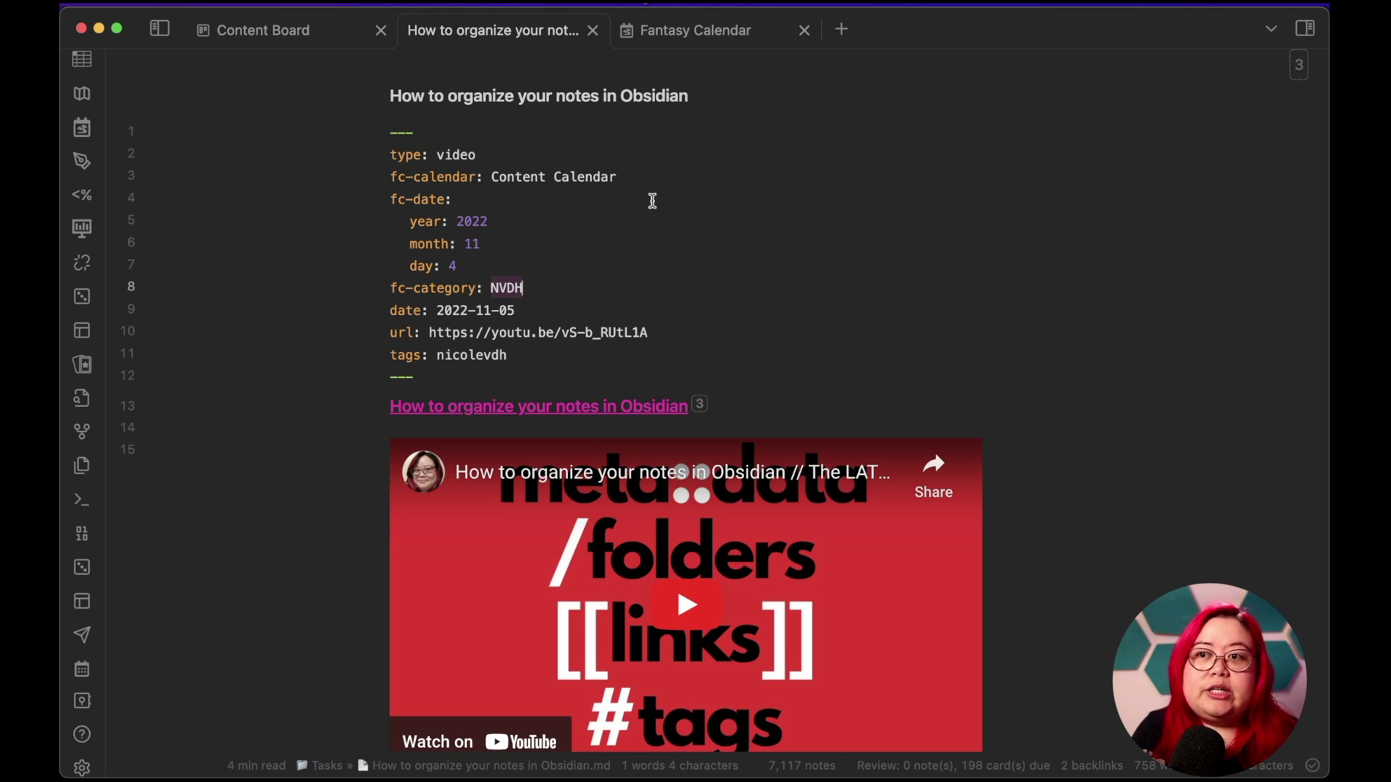
key("ctrl+Tab")
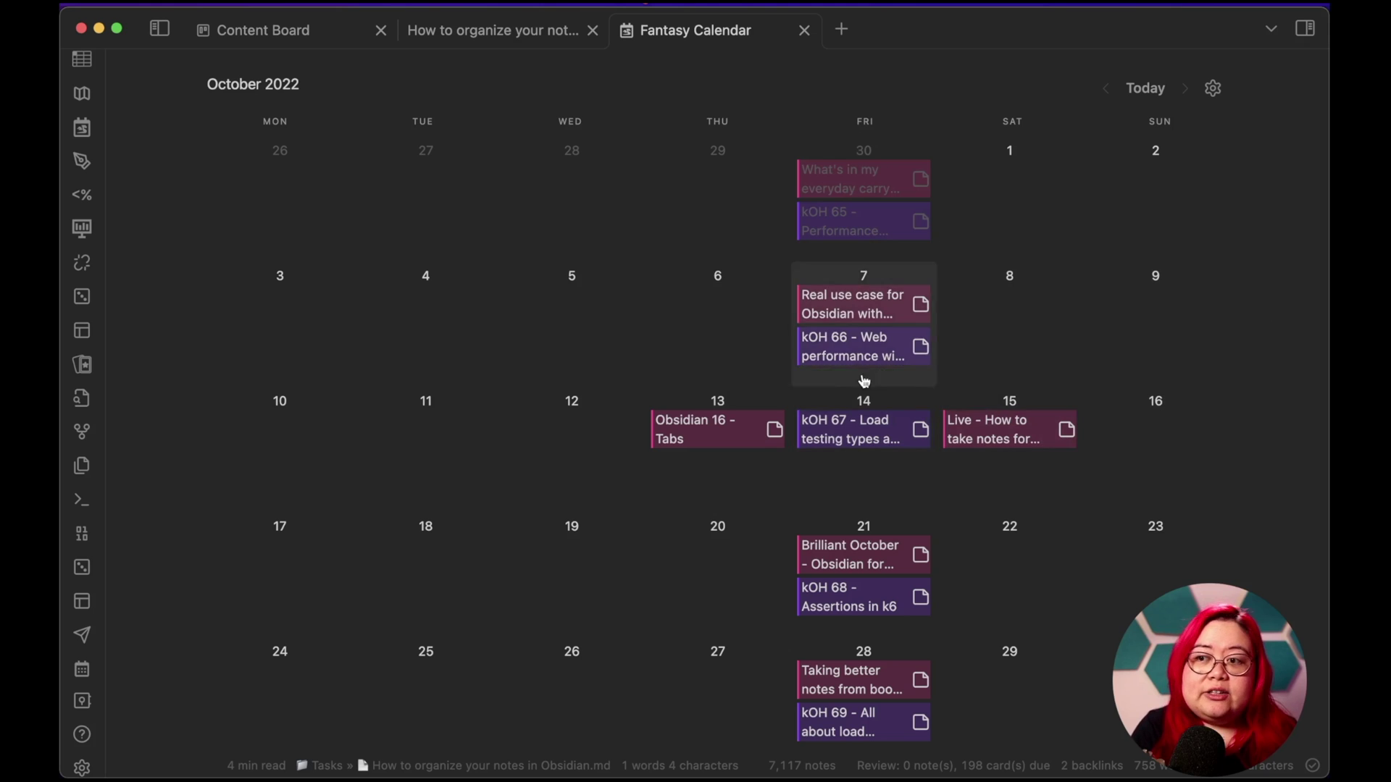
- Step the Fantasy Calendar back to April 2022 and preview notes such as 'Notion vs Obsidian'
left_click(1107, 88)
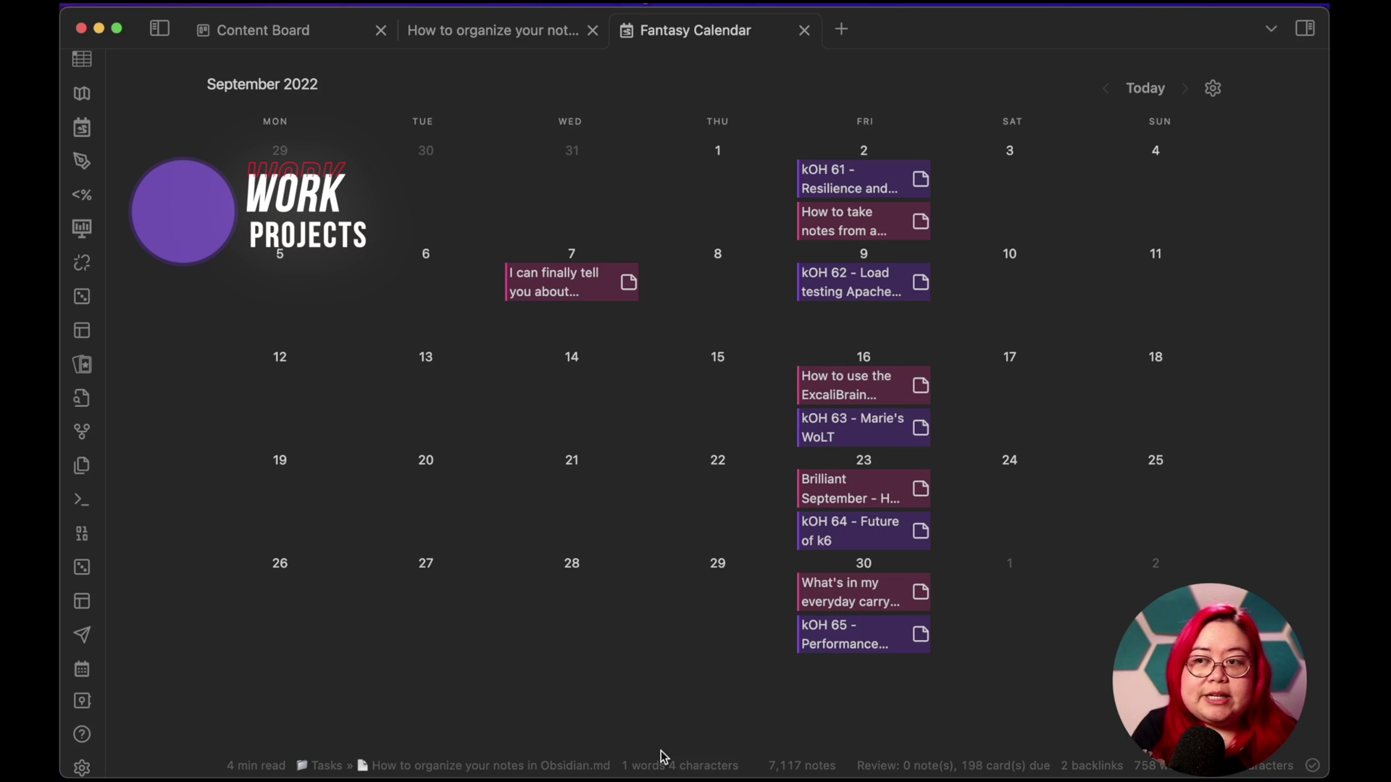
mouse_move(888, 611)
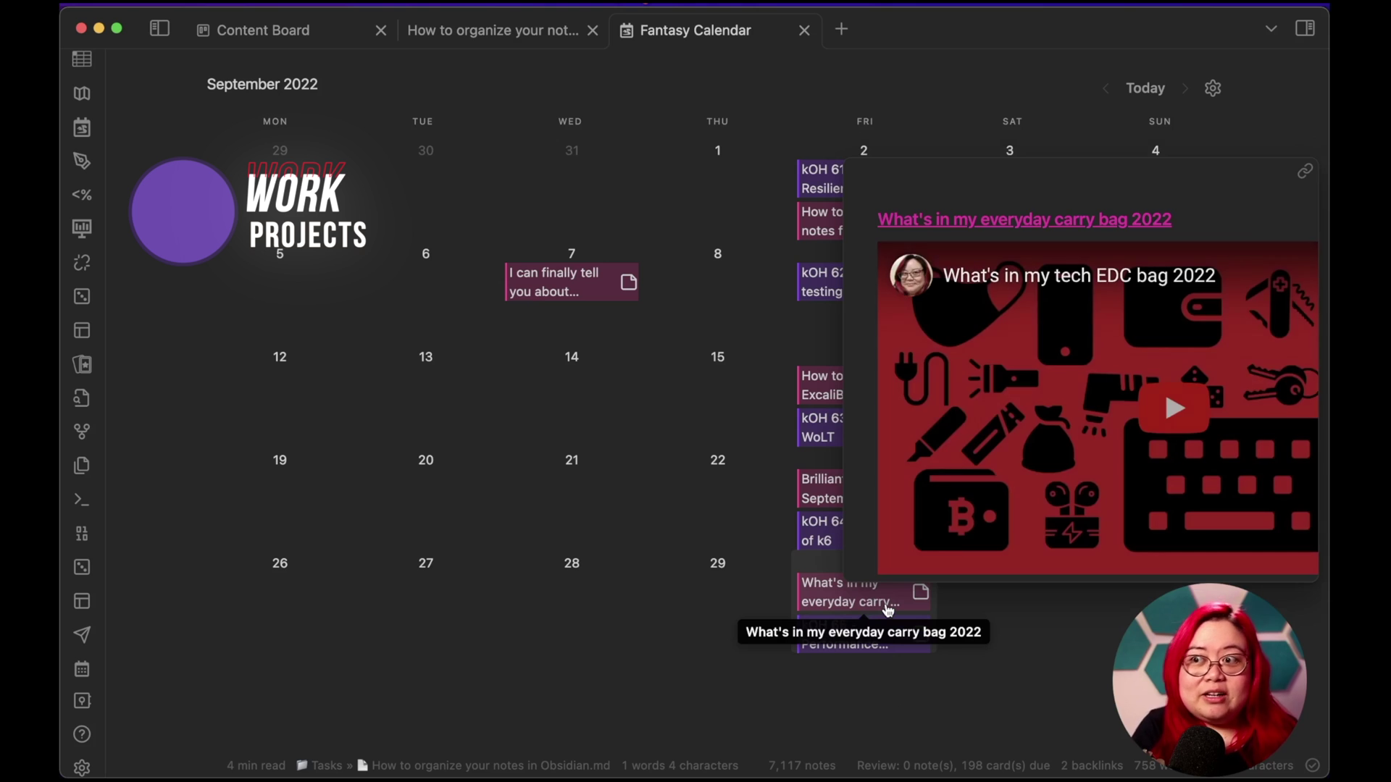
left_click(1106, 88)
left_click(1106, 88)
left_click(1106, 88)
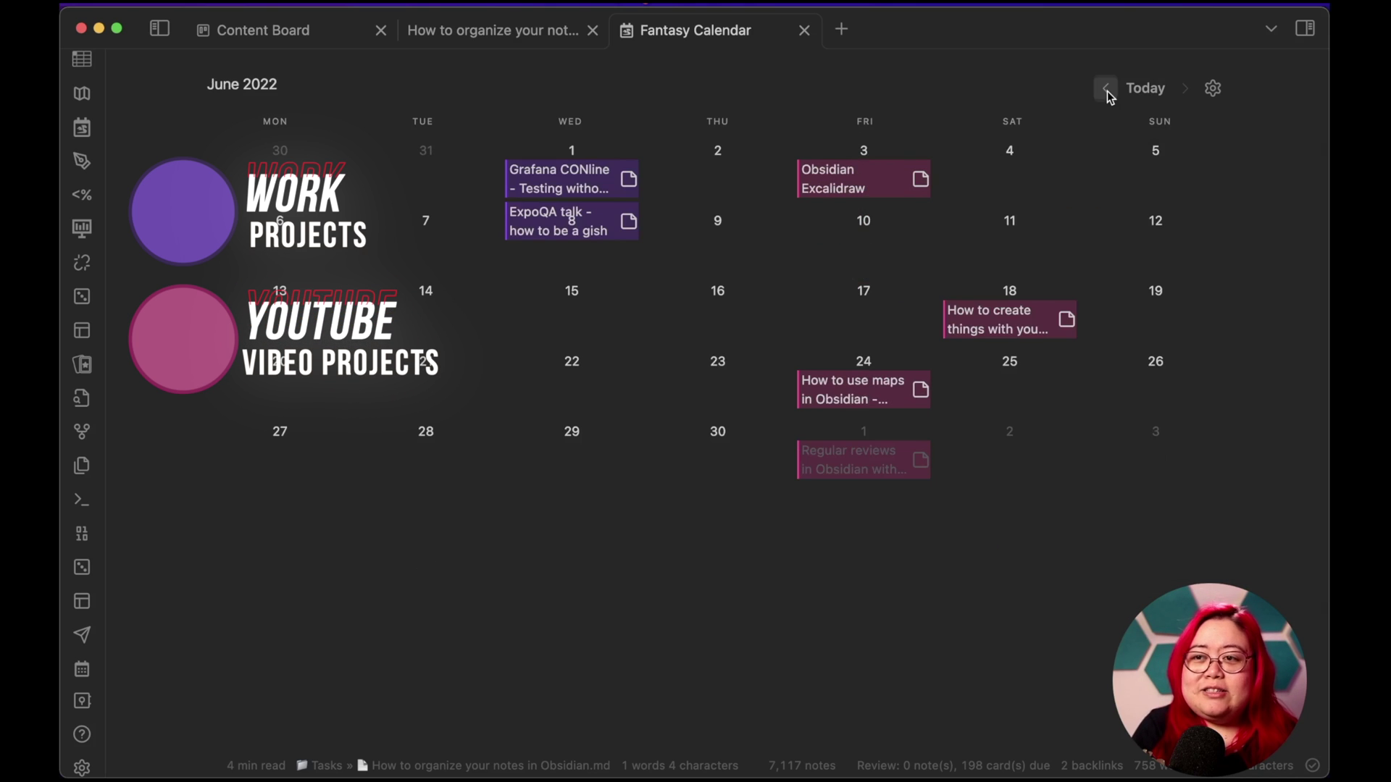
left_click(1106, 88)
left_click(1106, 89)
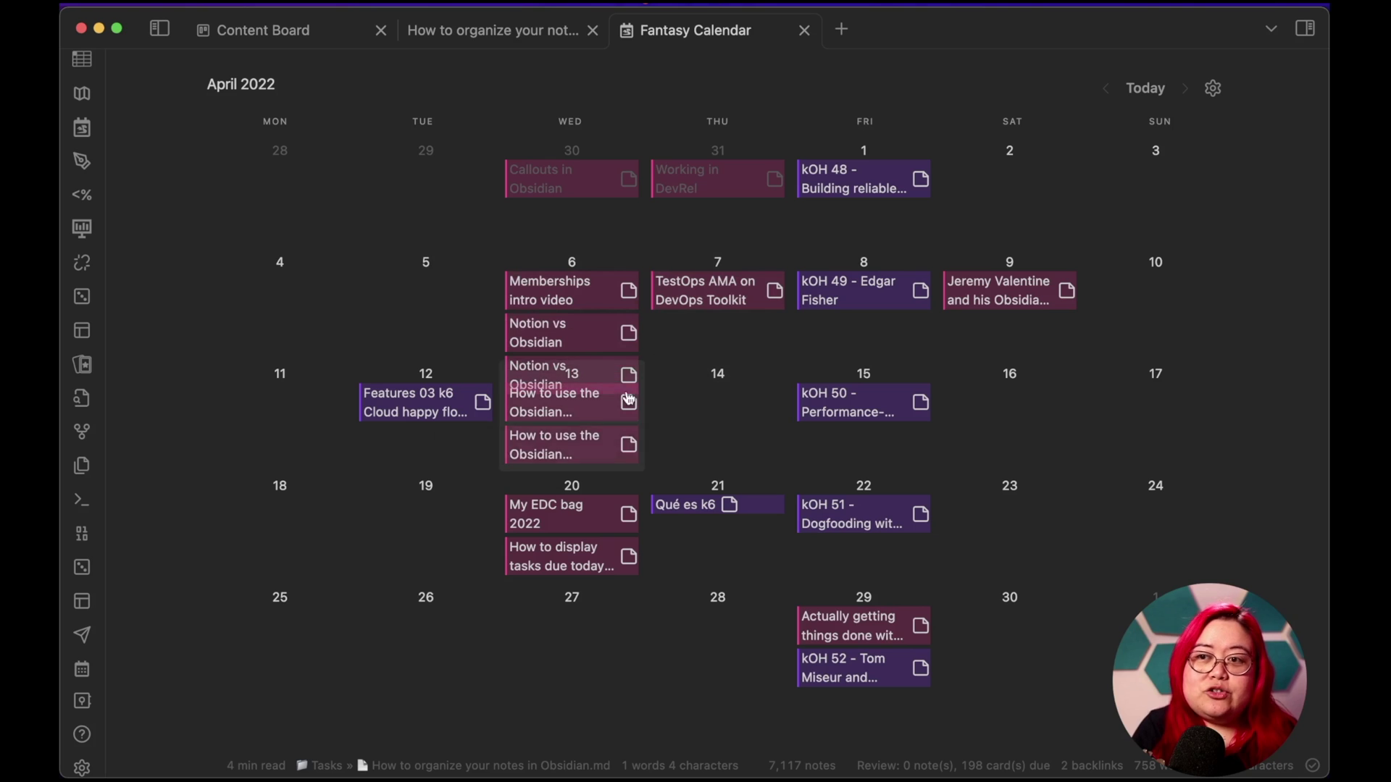
mouse_move(536, 368)
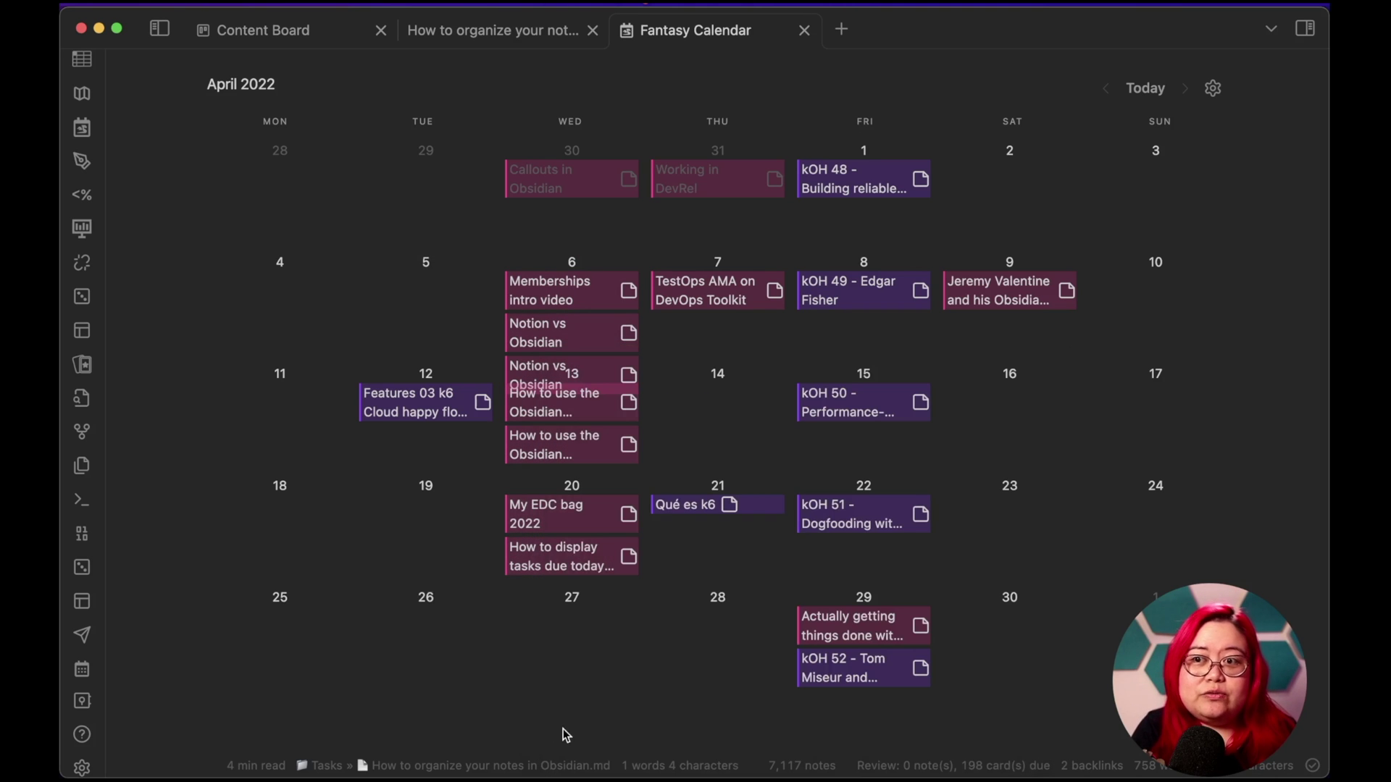
mouse_move(730, 509)
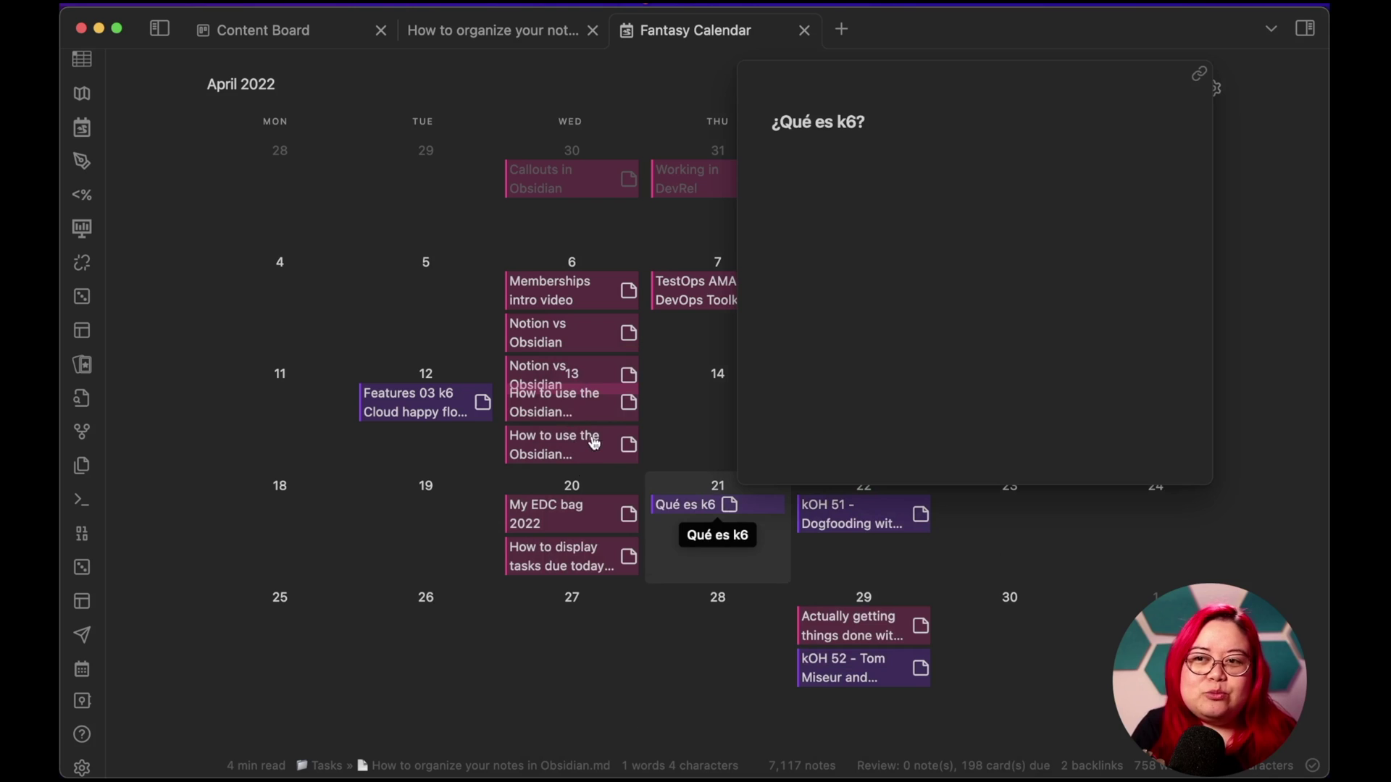
mouse_move(514, 448)
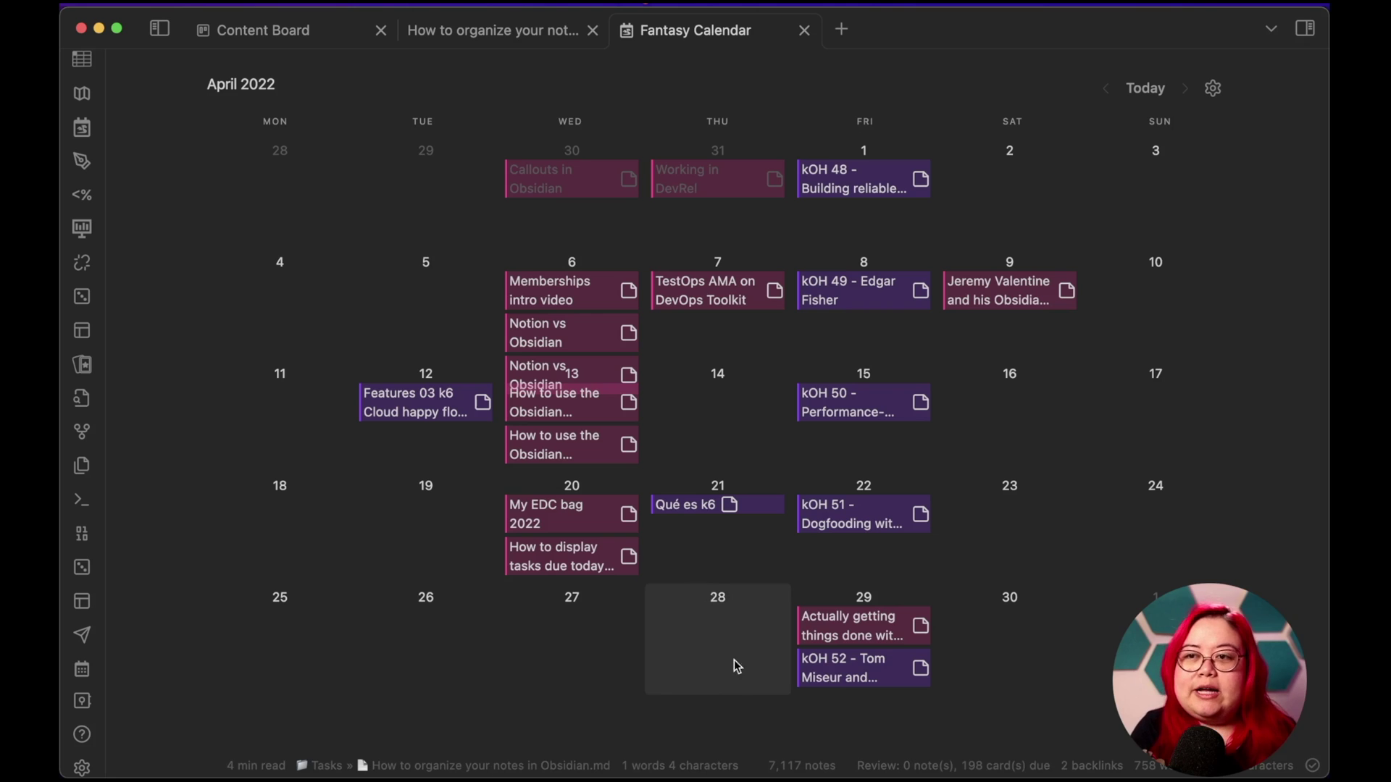
- On the Content Board kanban, move the 'Live - Notion database views in Obsidian' card into Ready
key("ctrl+Tab")
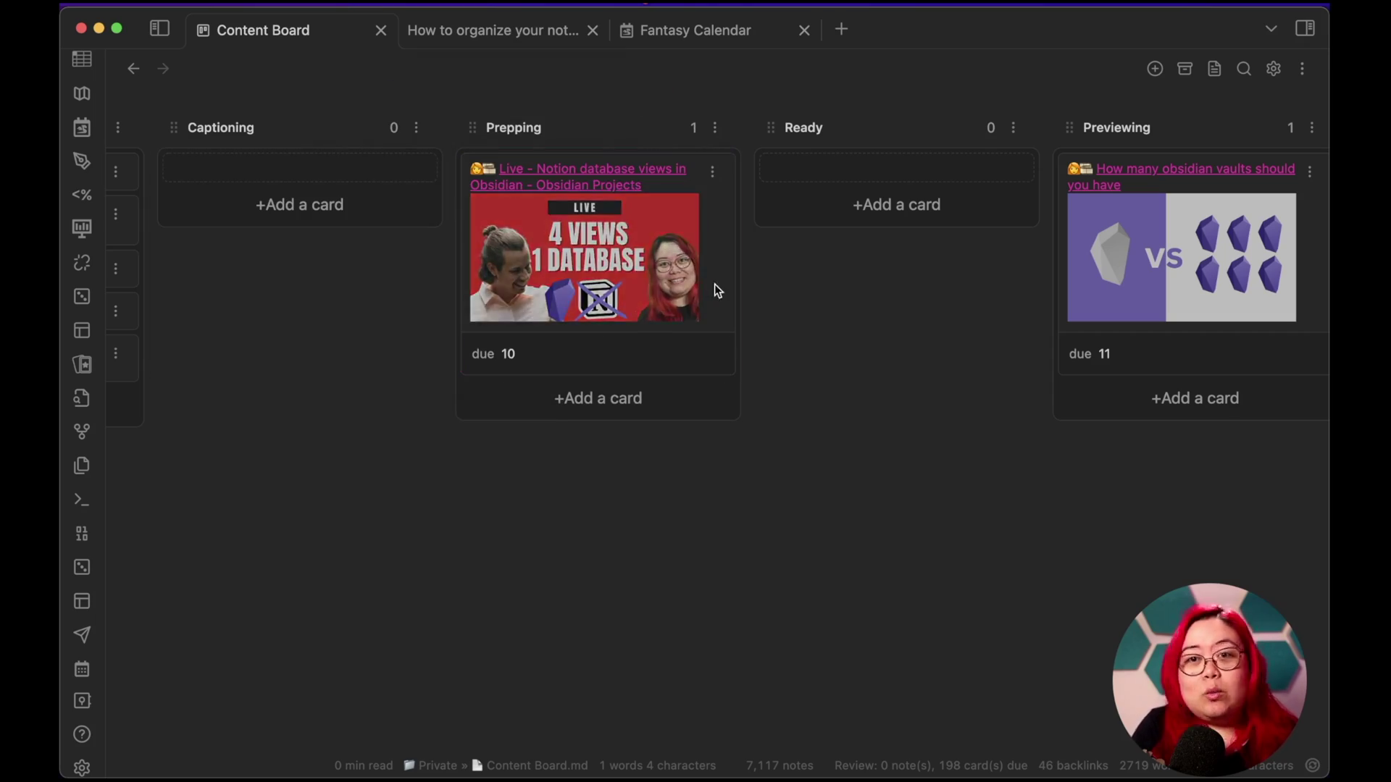
left_click_drag(714, 289, 976, 284)
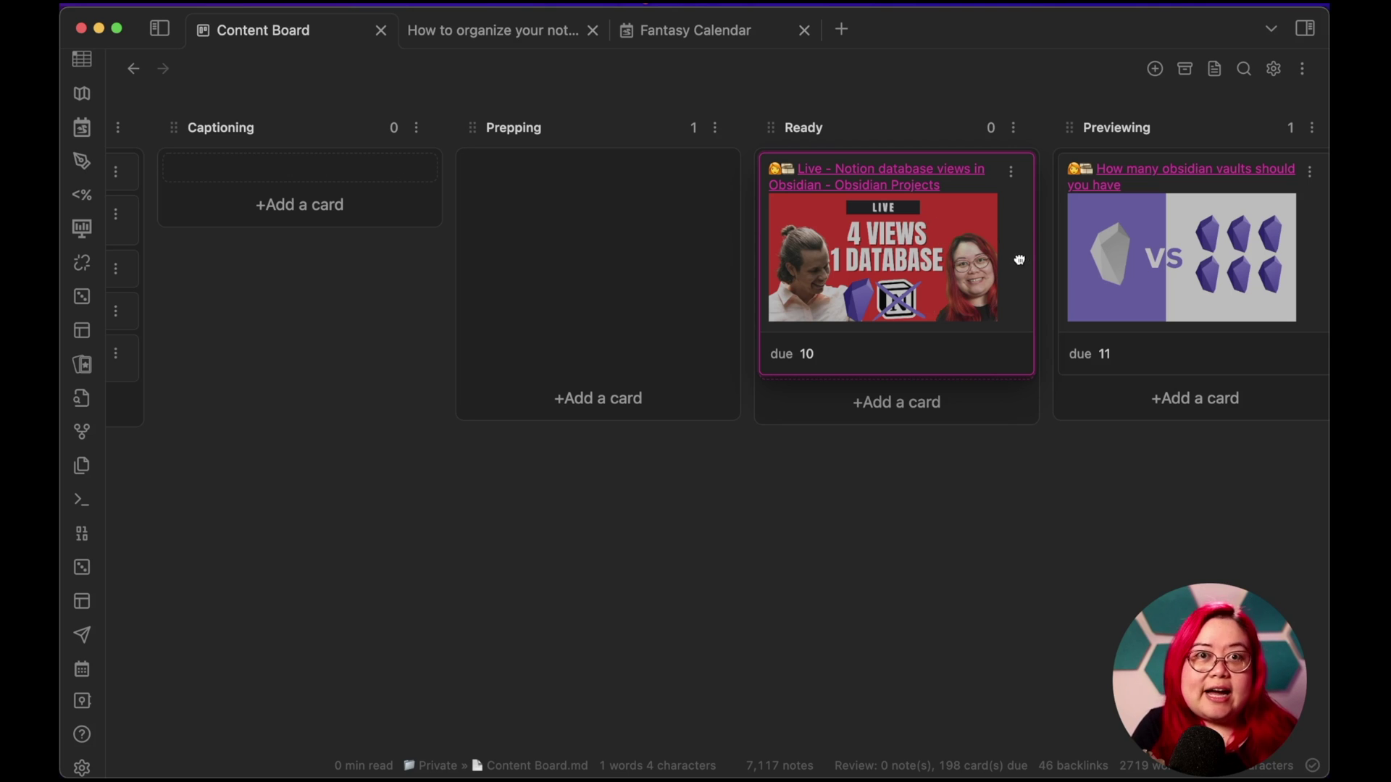
left_click_drag(1023, 248, 1022, 250)
scroll(1086, 188, "right", 6)
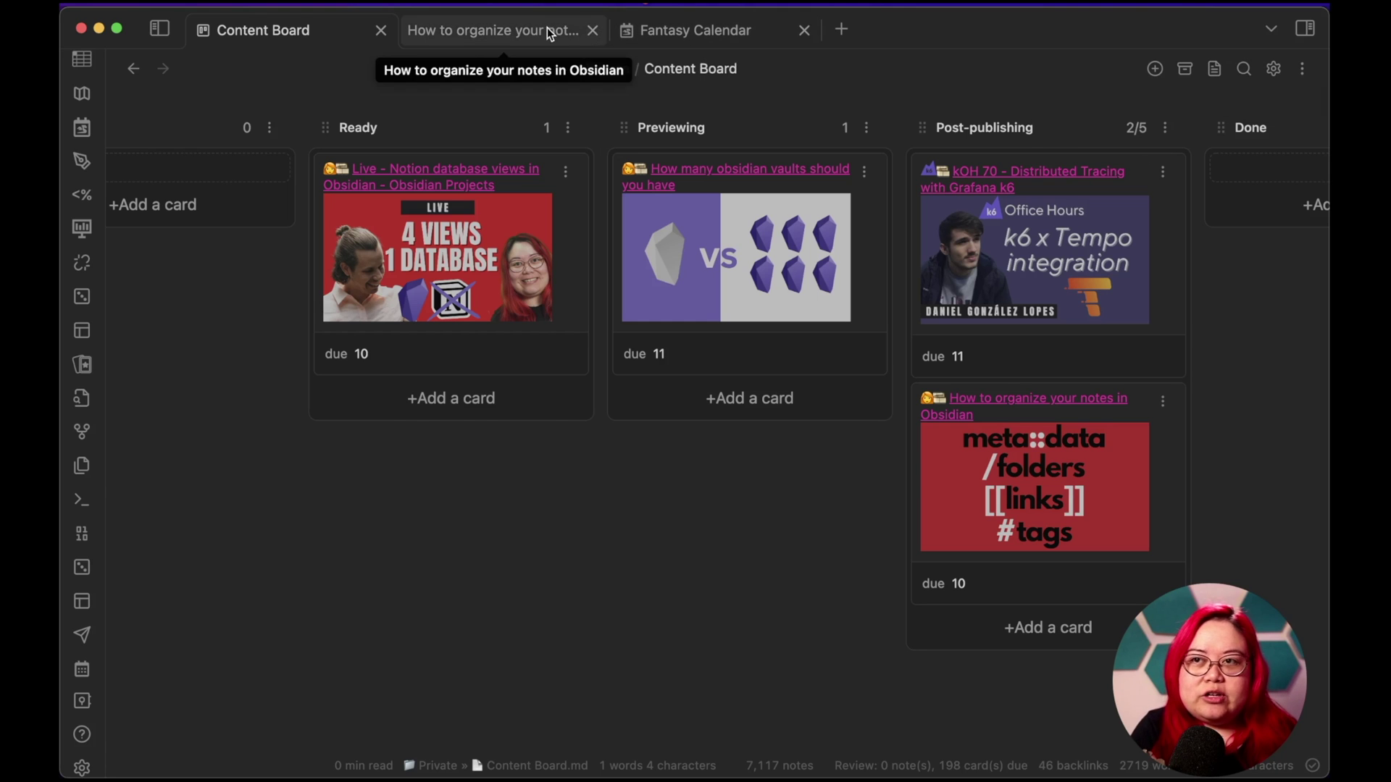
- View the Content Board as markdown and inspect its raw entries down to Post-publishing
left_click(493, 30)
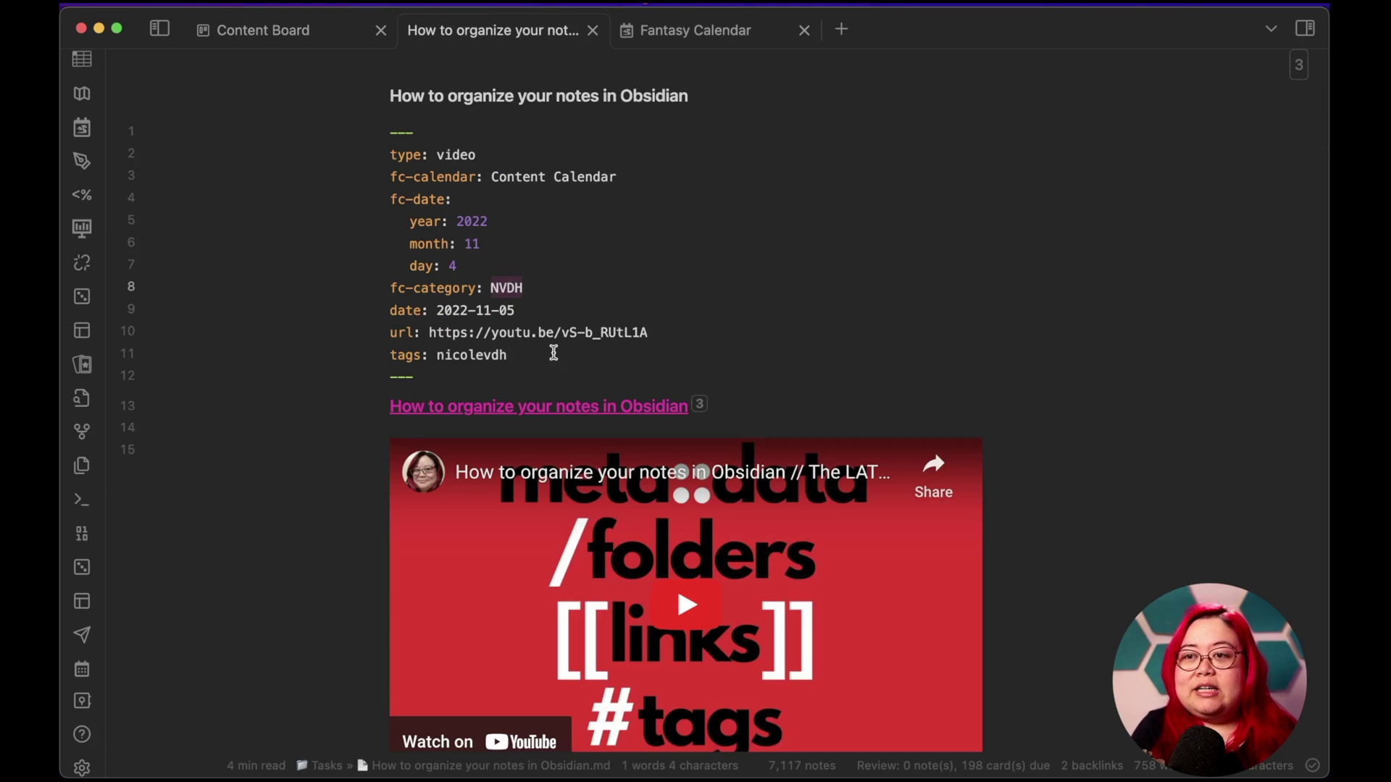
left_click(311, 33)
left_click(1217, 73)
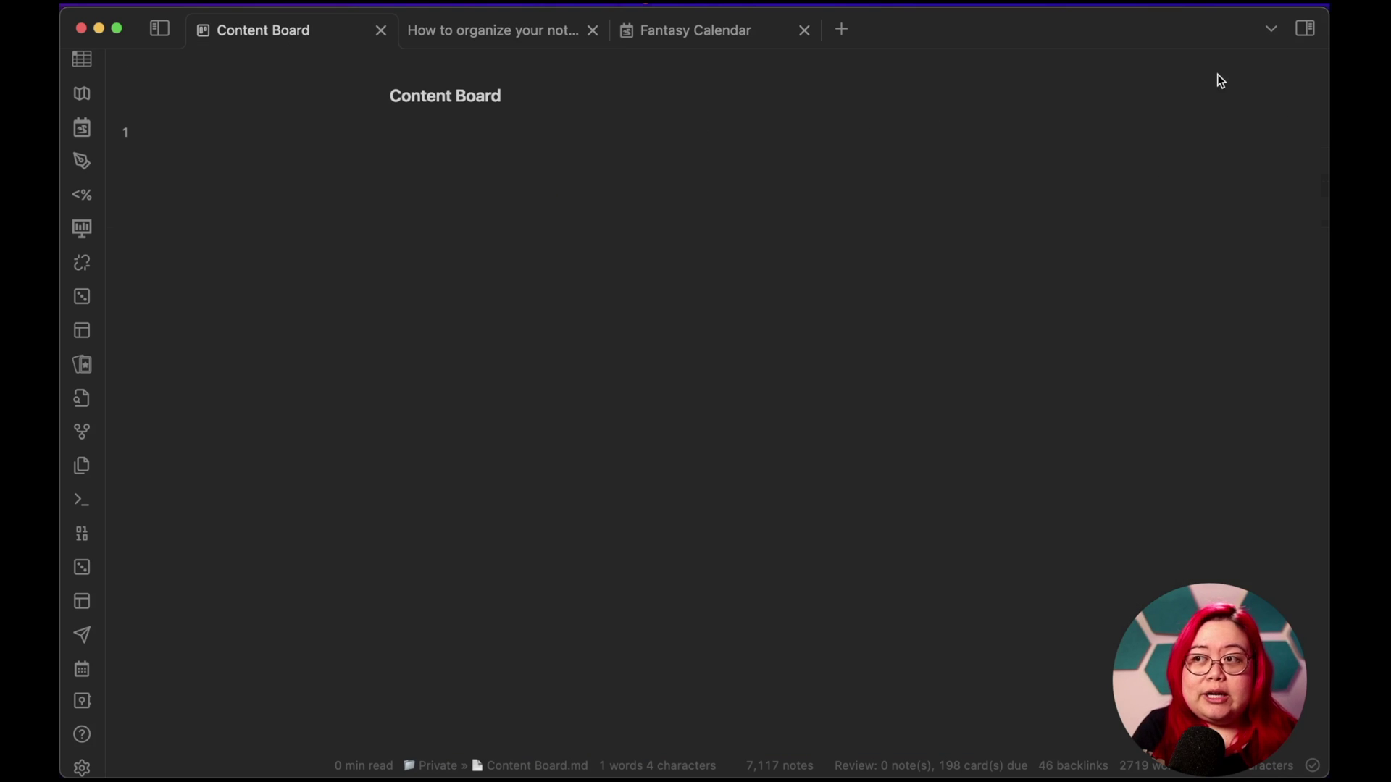
scroll(1130, 266, "down", 15)
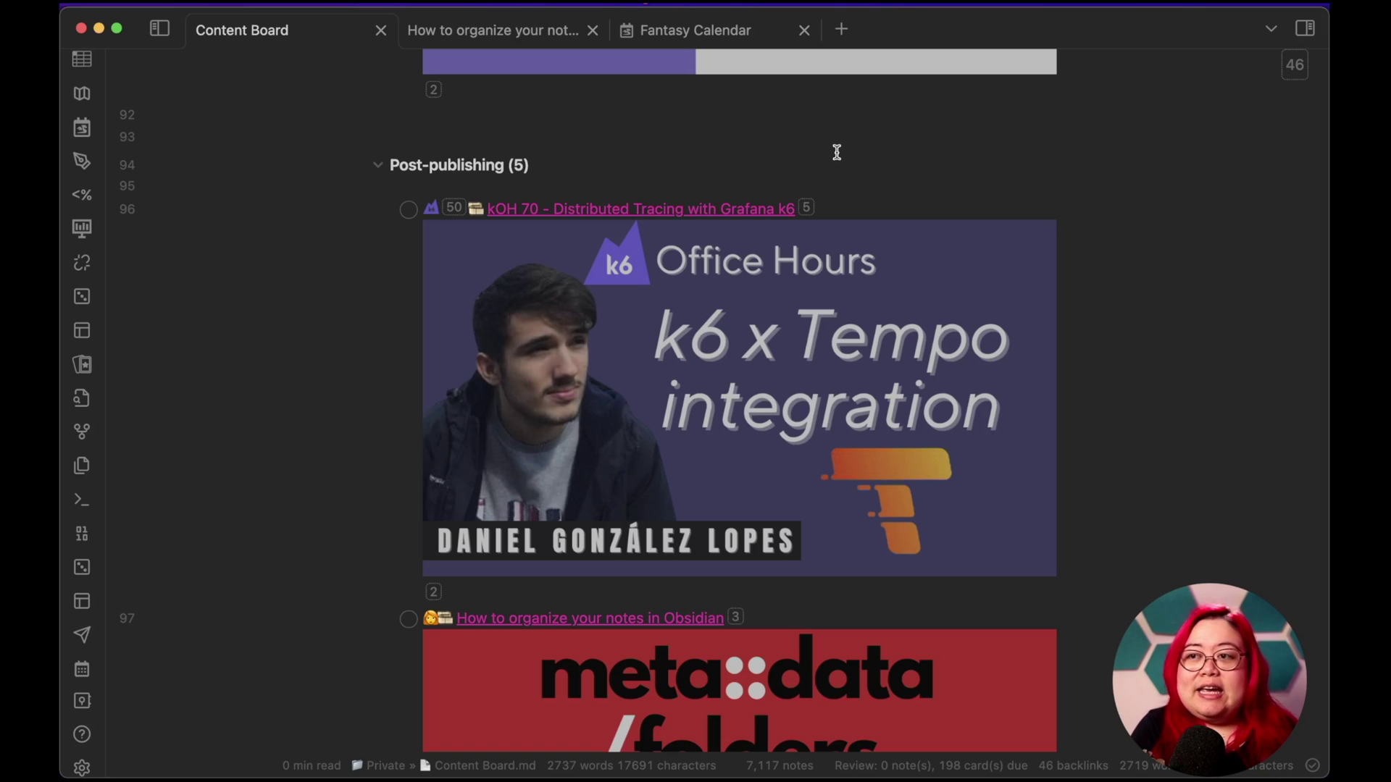
left_click(886, 199)
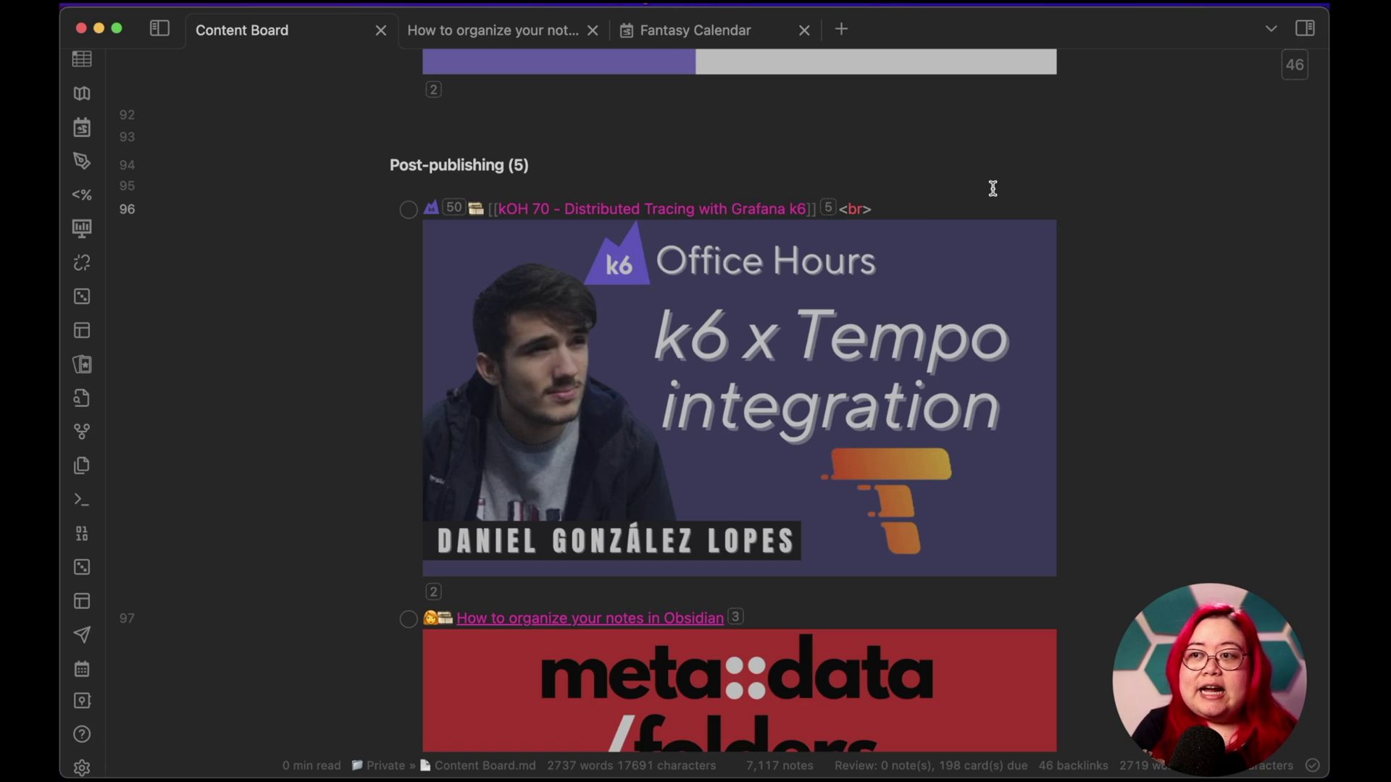
key("Down")
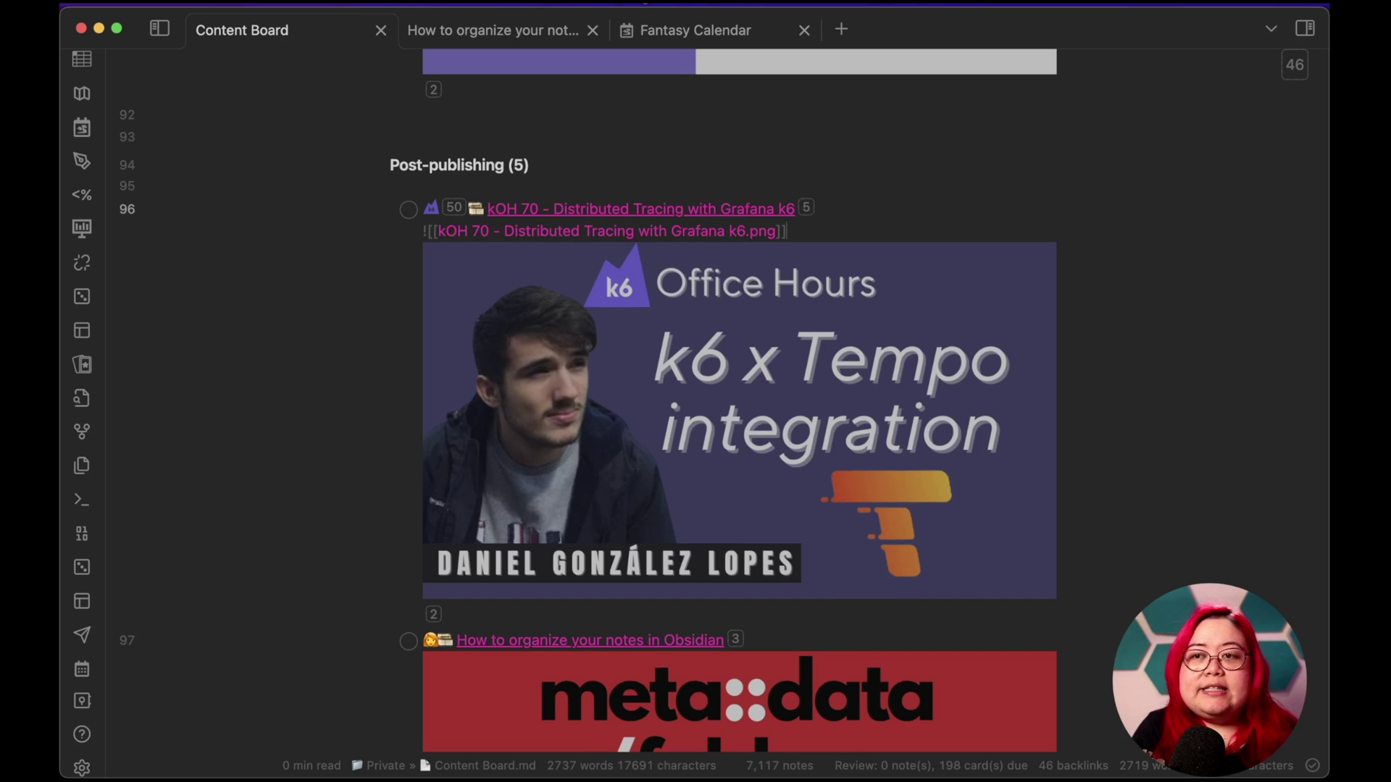
key("Down")
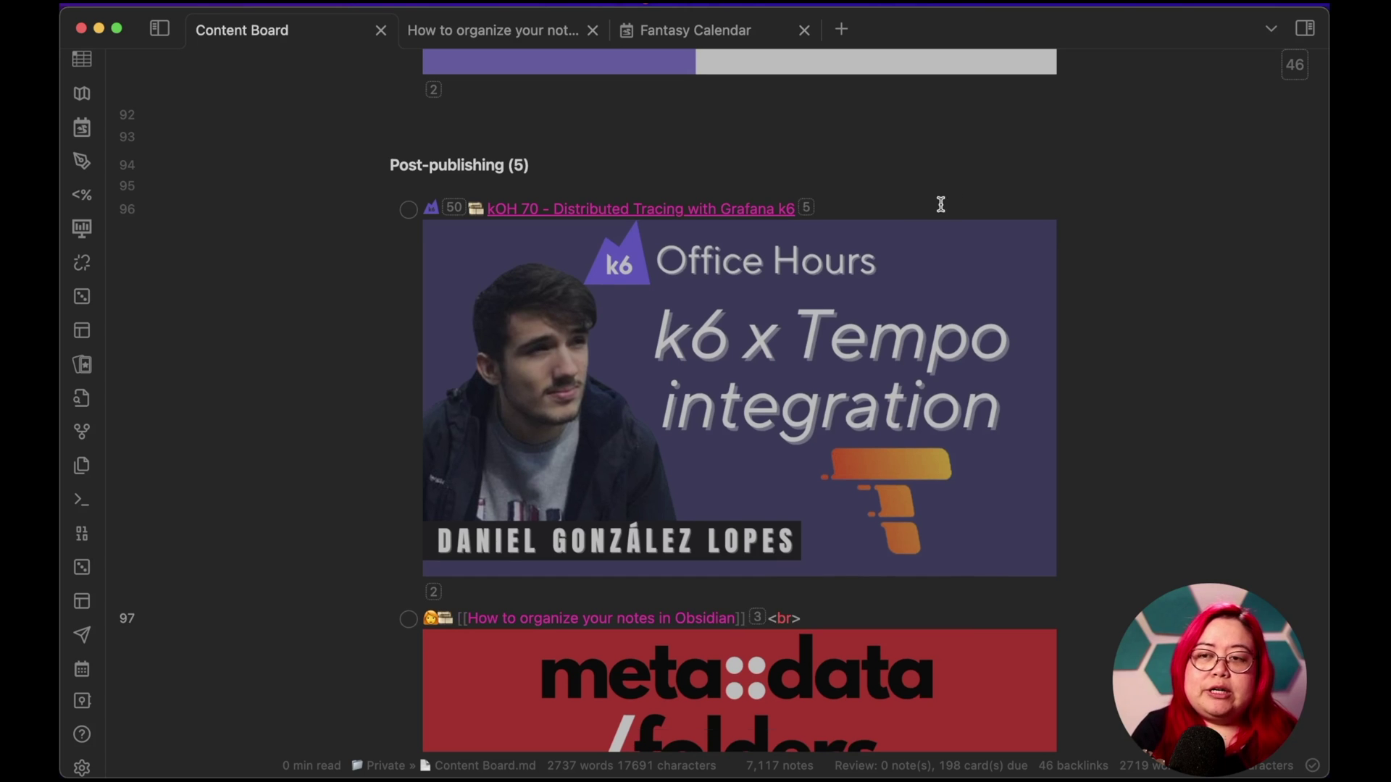
scroll(890, 218, "down", 1)
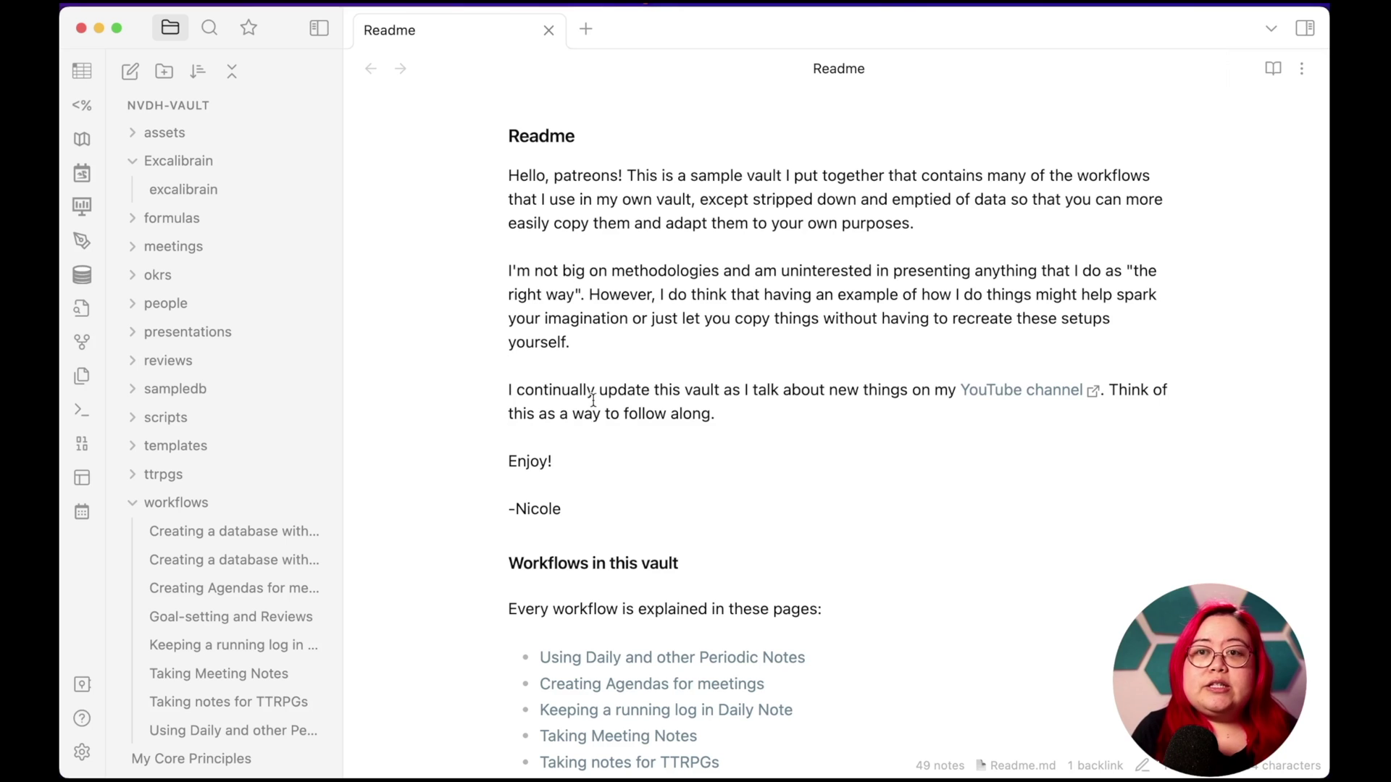
- Create the templates/video note and paste in the template frontmatter, title heading and YouTube embed
key("super+o")
type("te")
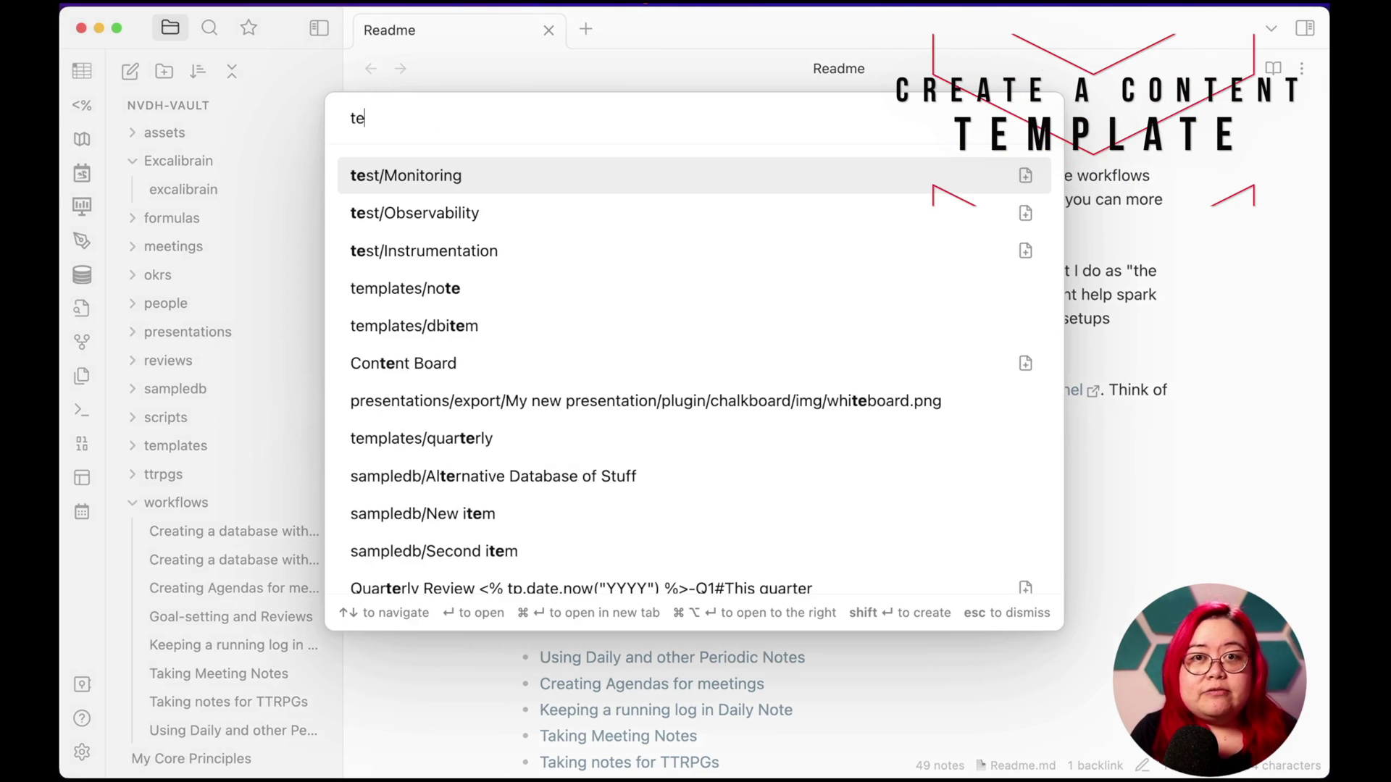
type("mplates/video")
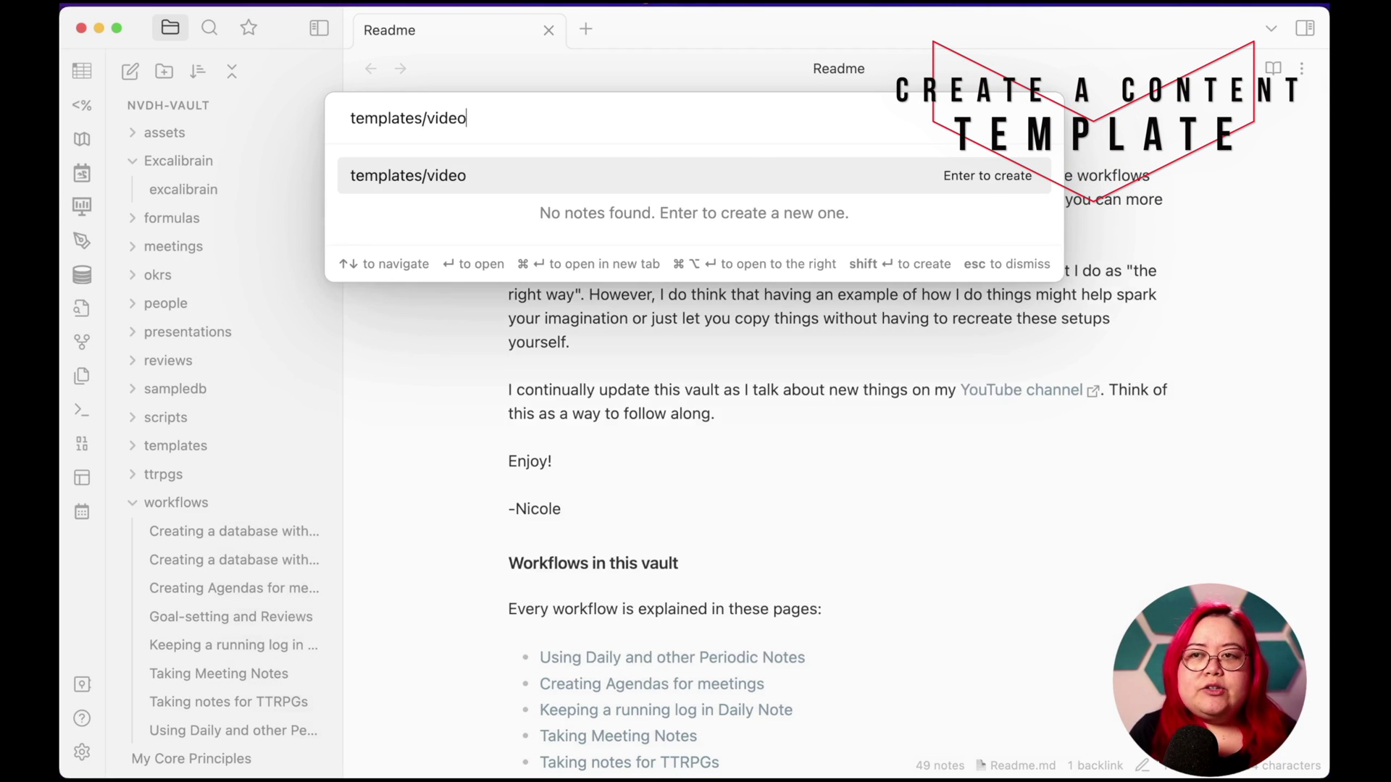
key("Return")
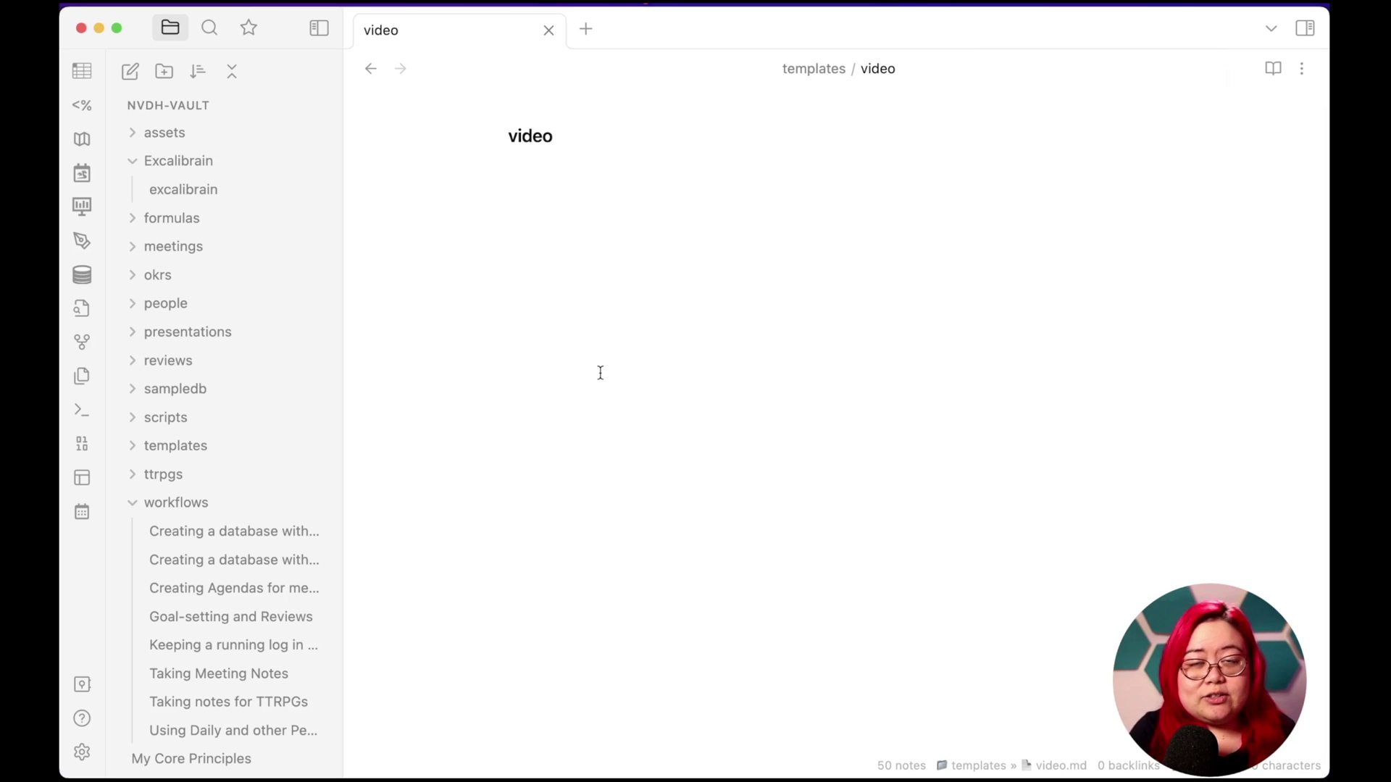
key("super+v")
triple_click(496, 208)
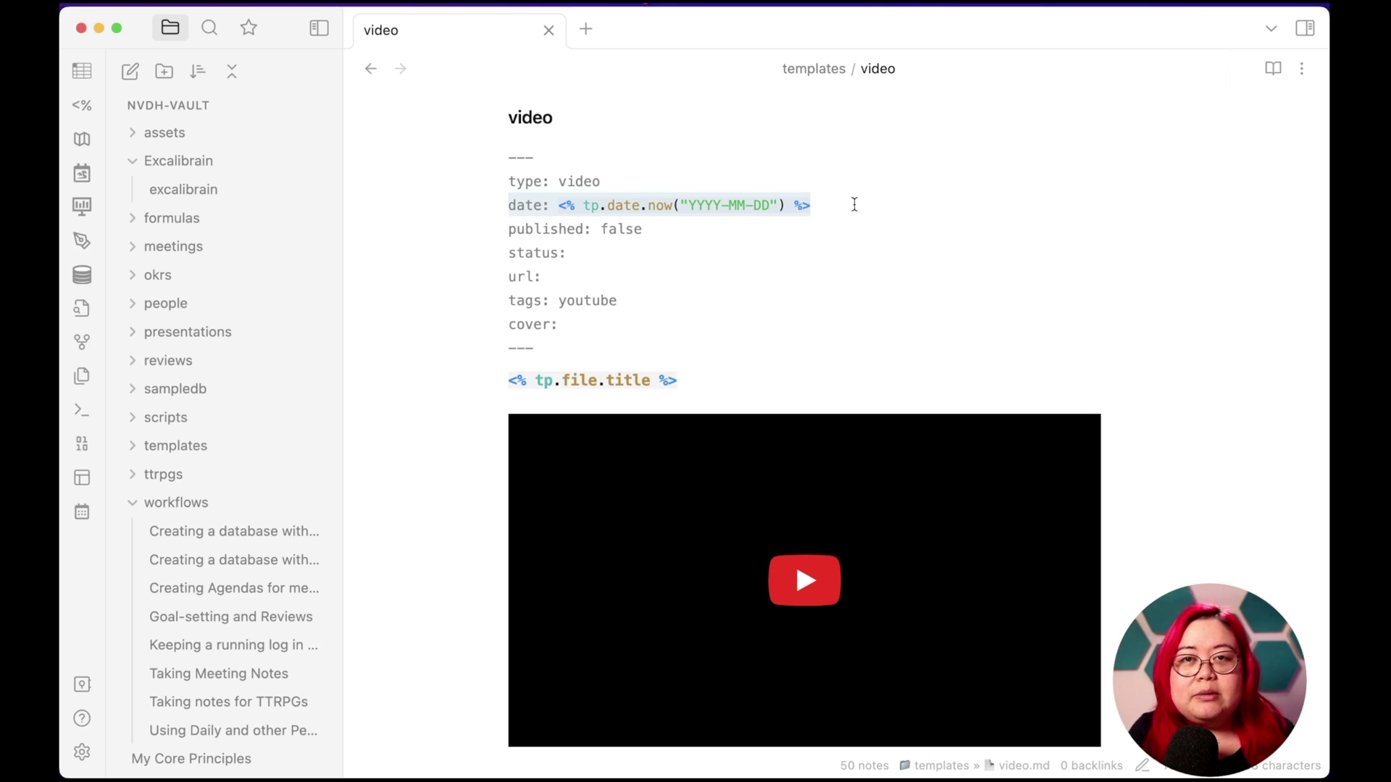
left_click(709, 235)
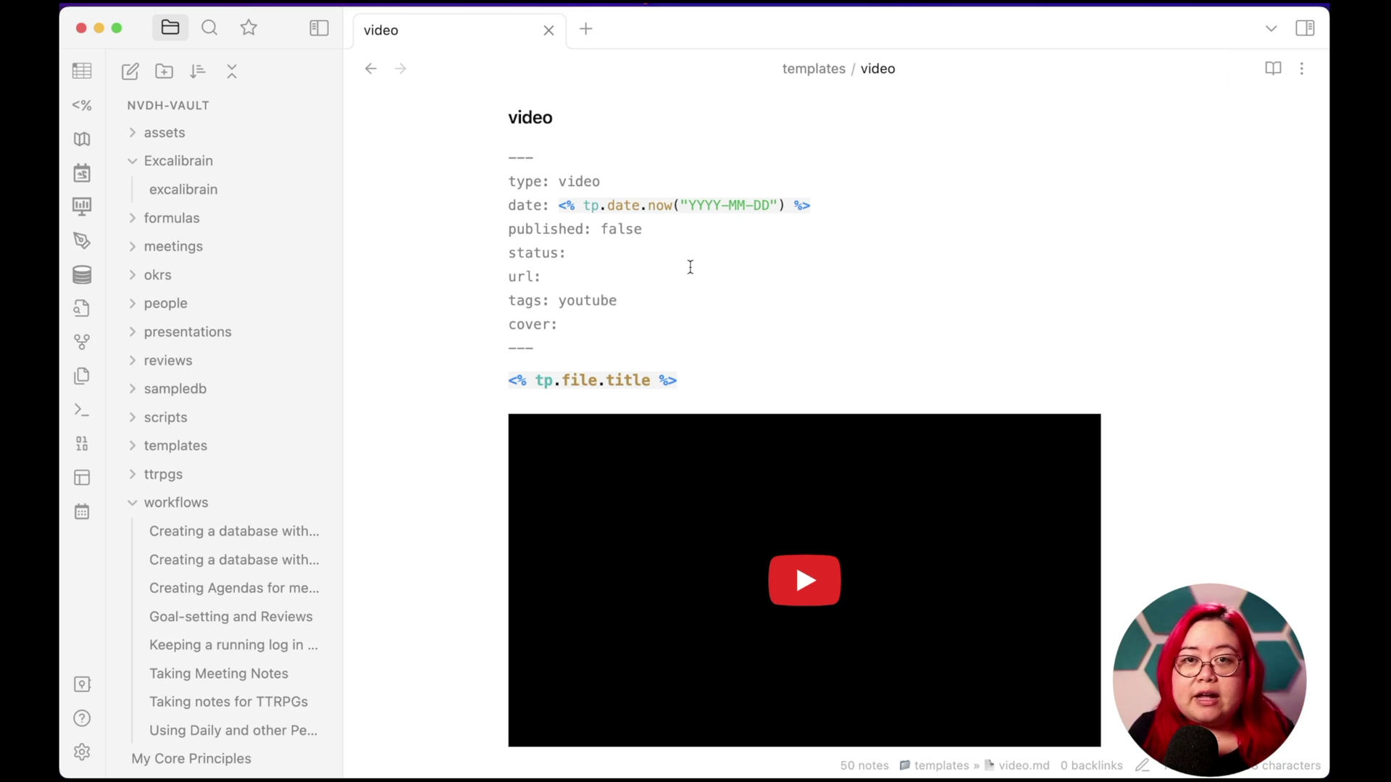
- Make the status field a tp.system.suggester prompt listing Ideas, To Research, To Film, To Edit through Done
type("<% await ")
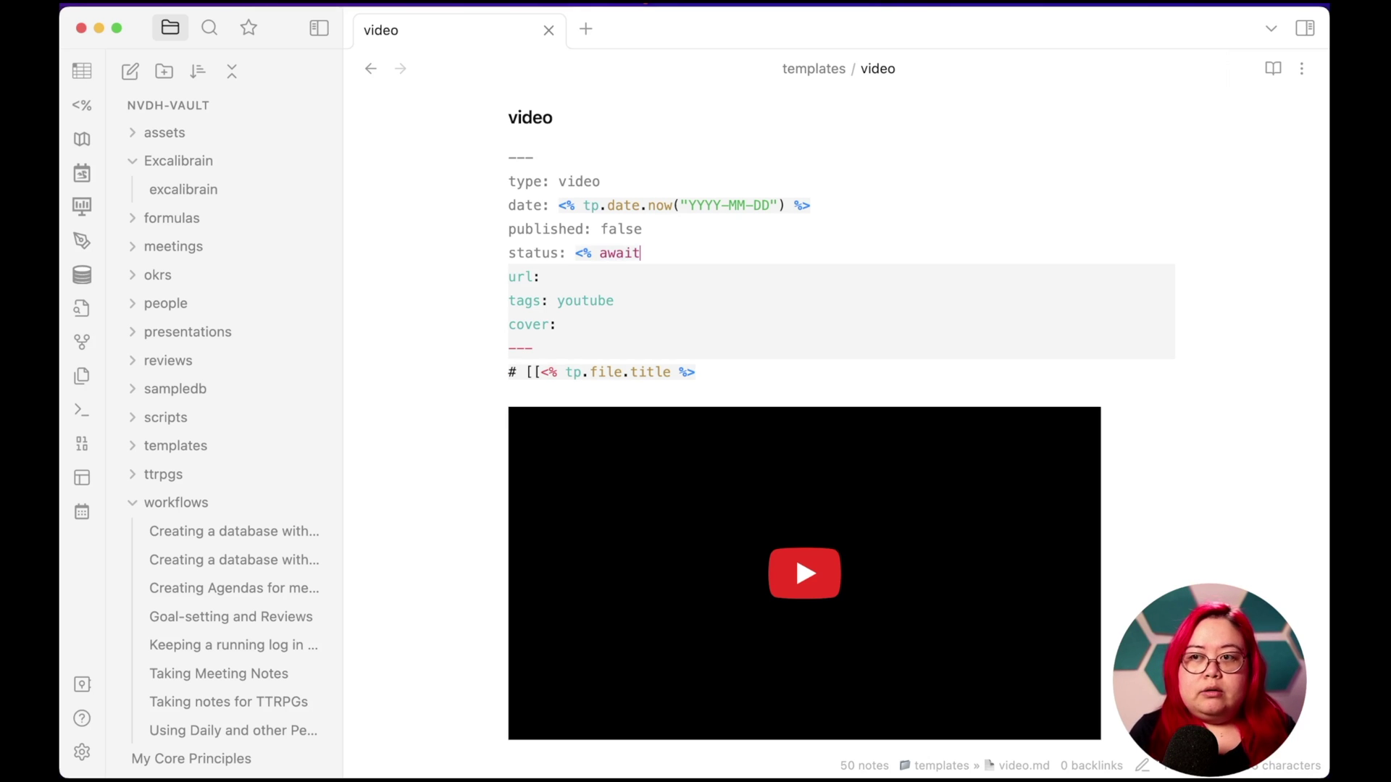
type("tp.system.")
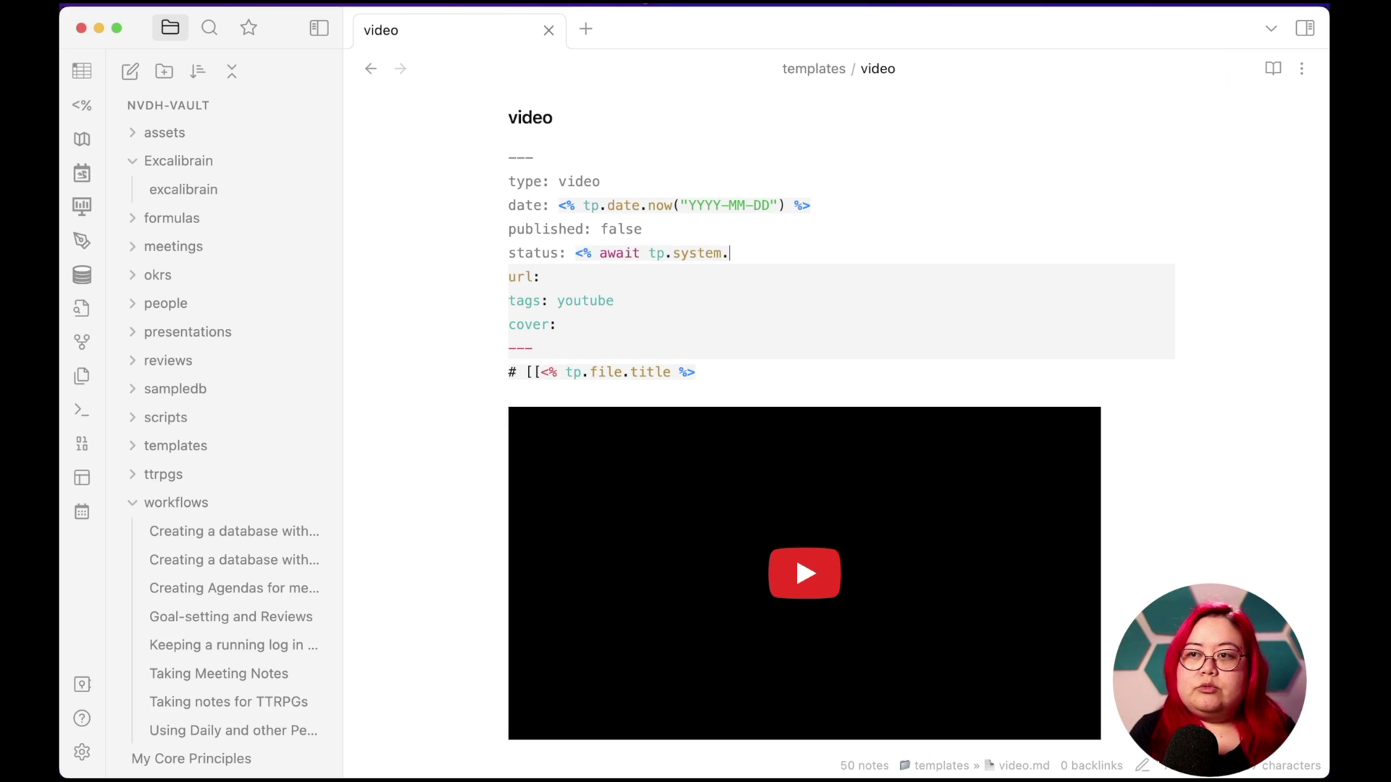
type("suggester([])")
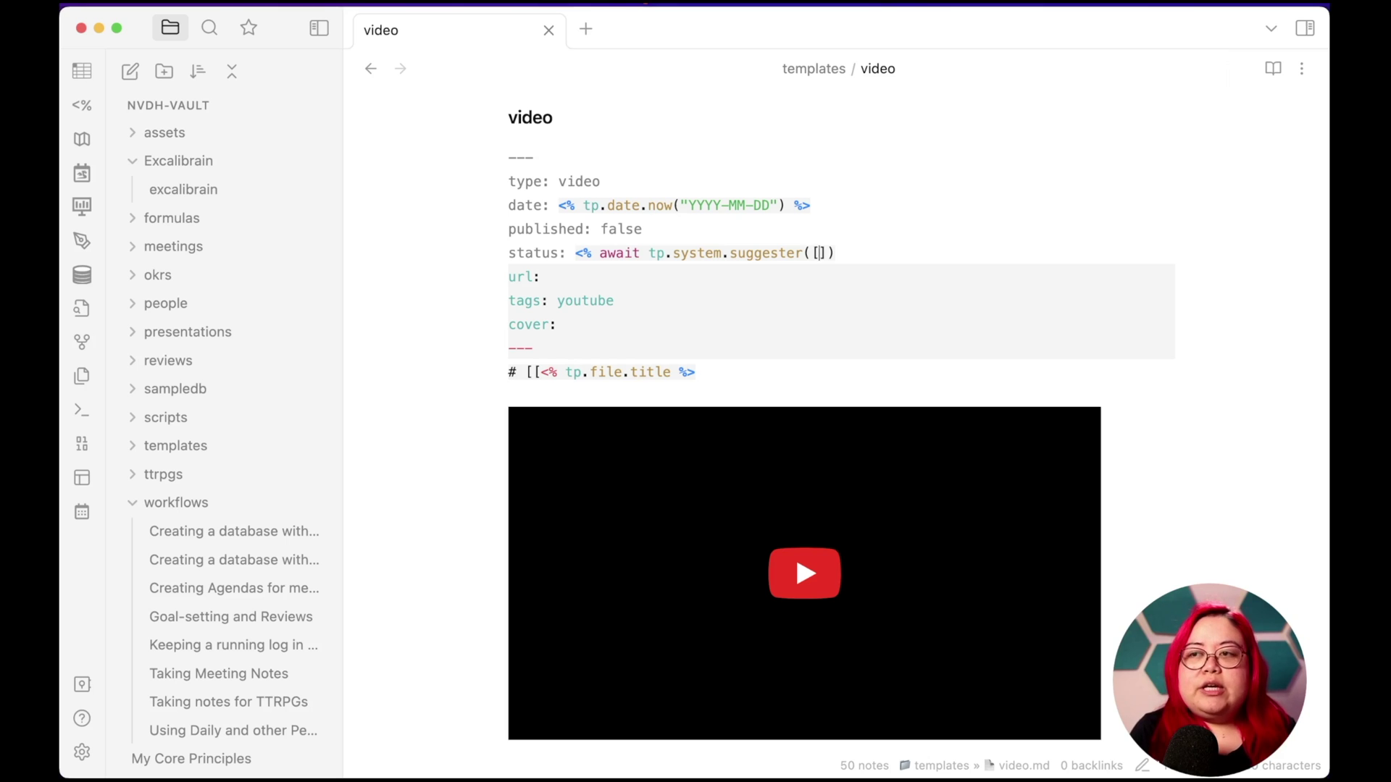
type("\"")
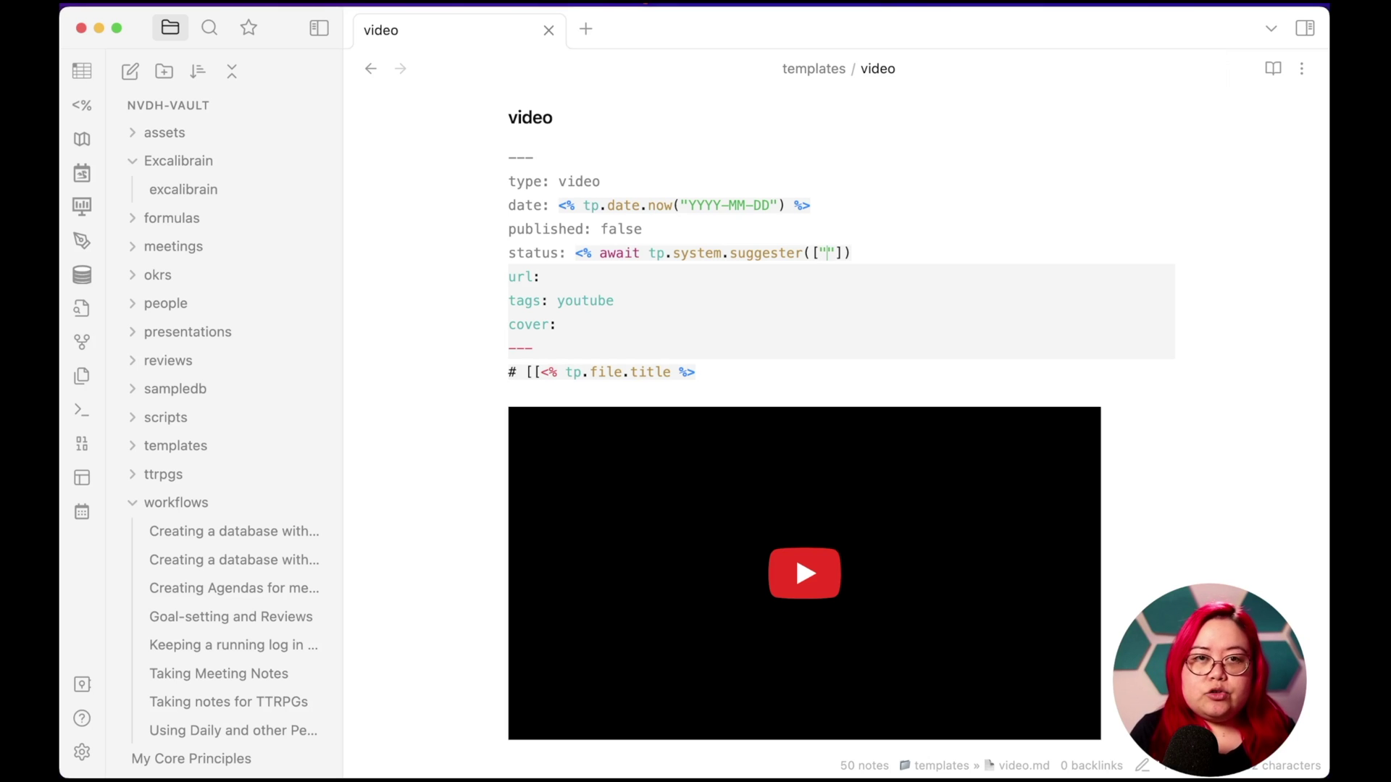
type("Ideas\", \"")
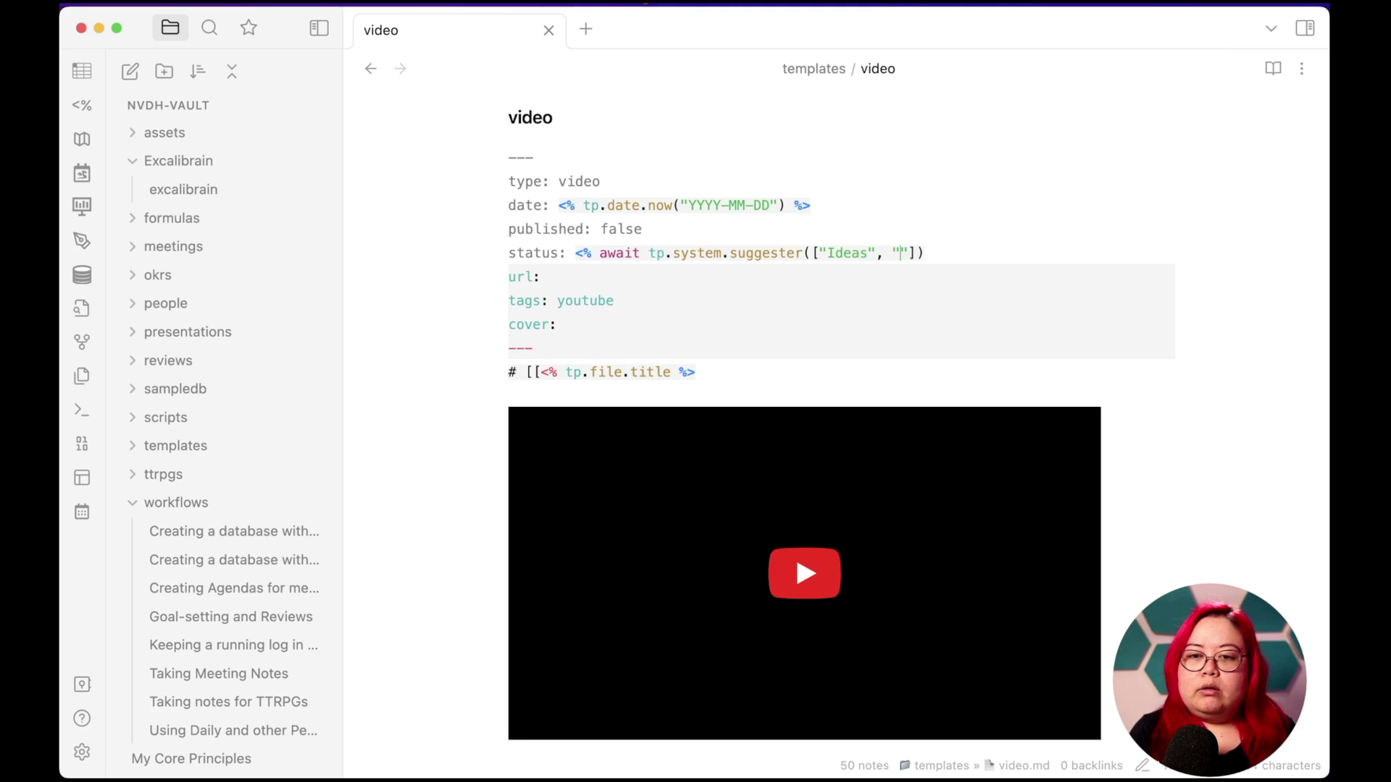
type("To Research")
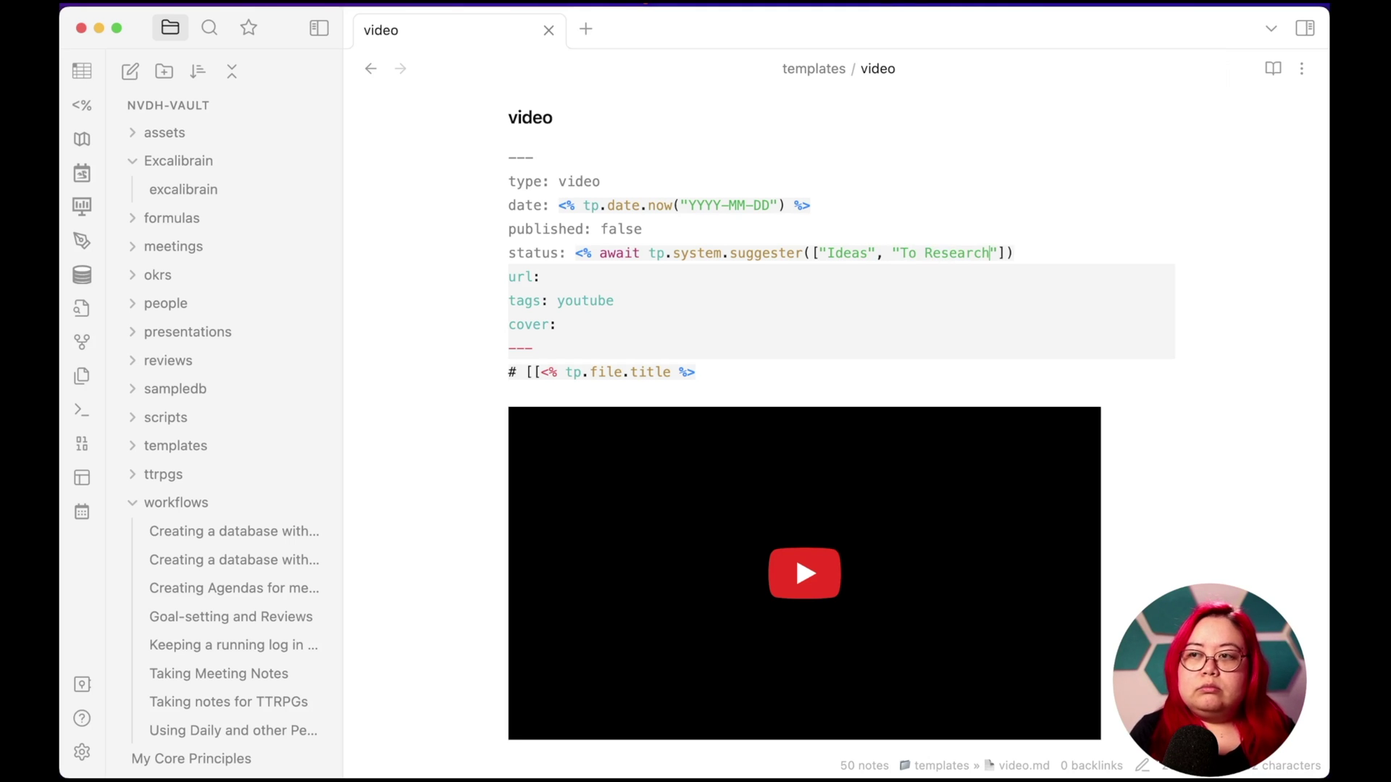
type("\", \"To Film")
type("\", \"To Edit")
type("\", \"To Publish")
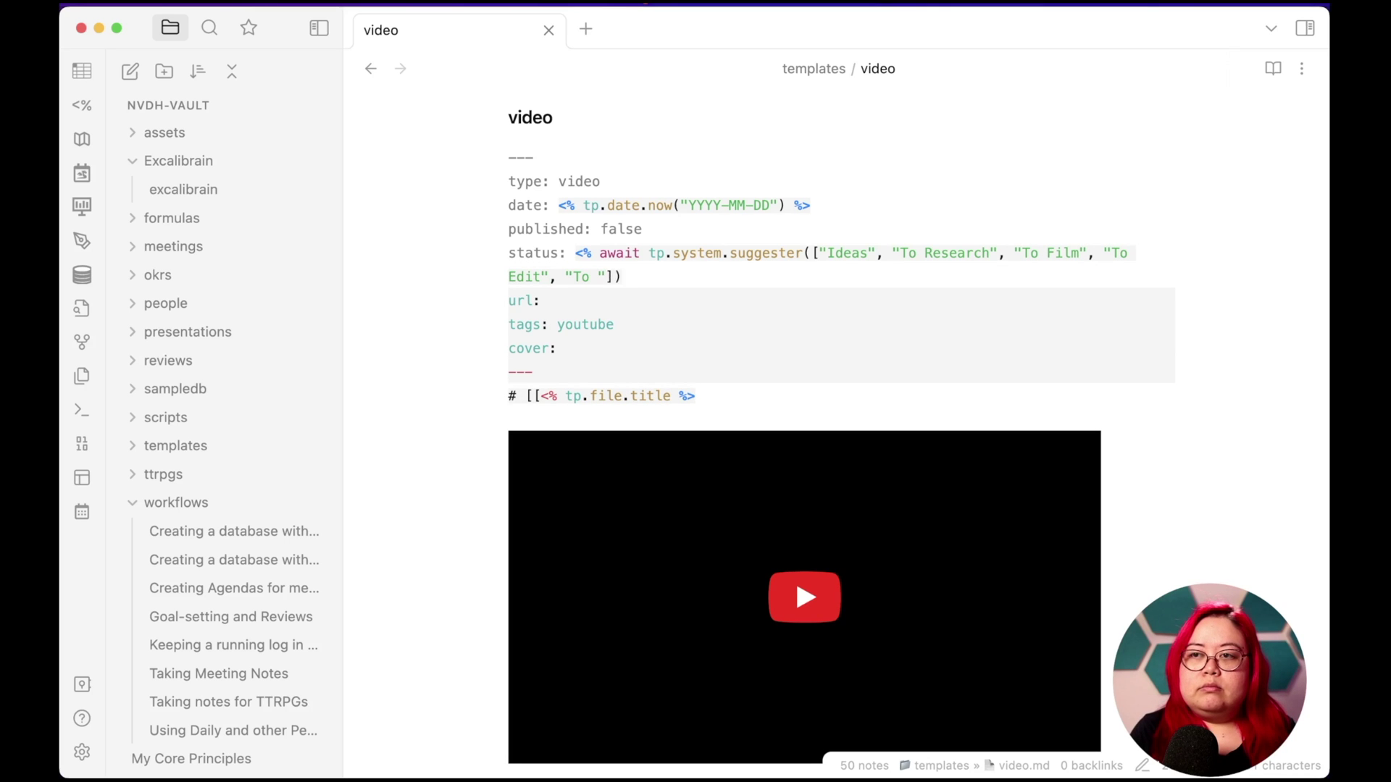
type("\", \"Done")
left_click_drag(743, 277, 827, 253)
key("super+c")
key("Right")
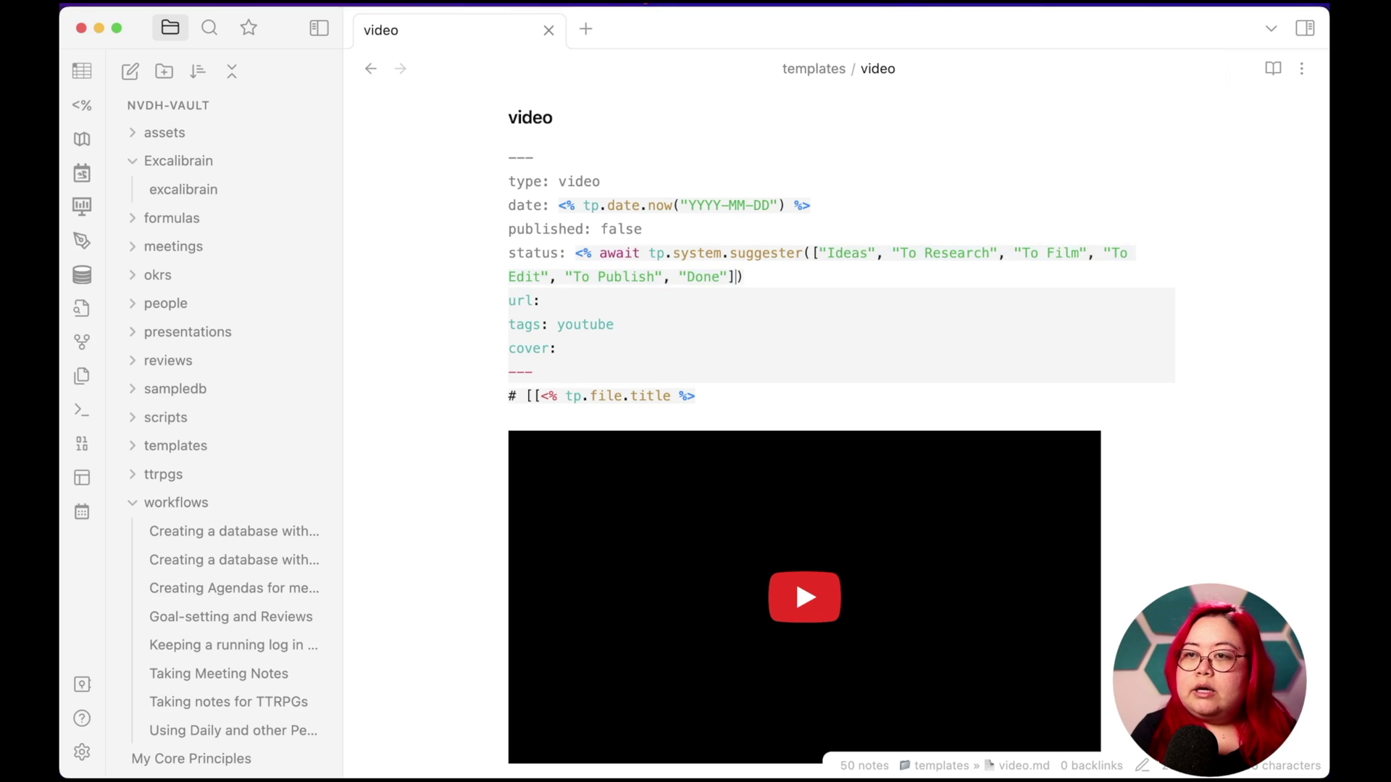
key("super+v")
type("%>")
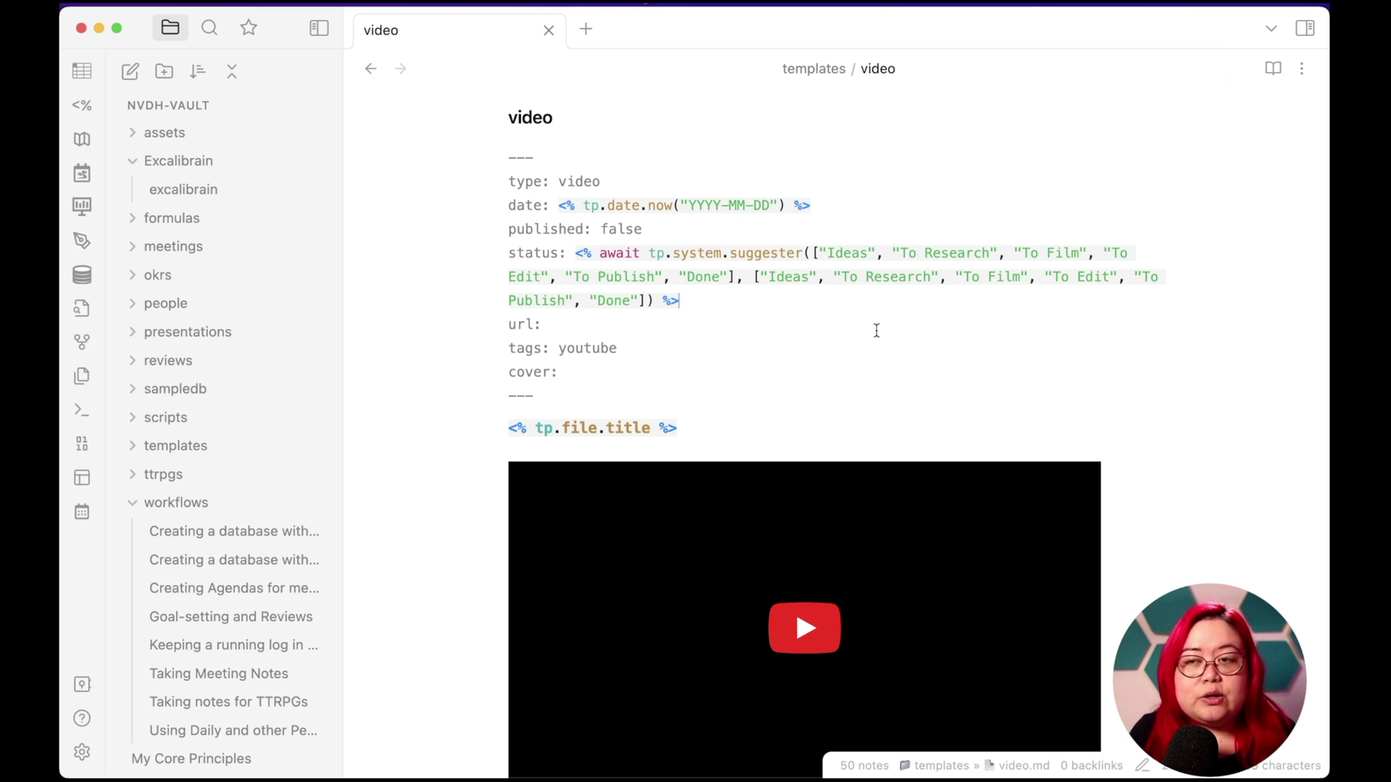
key("Down")
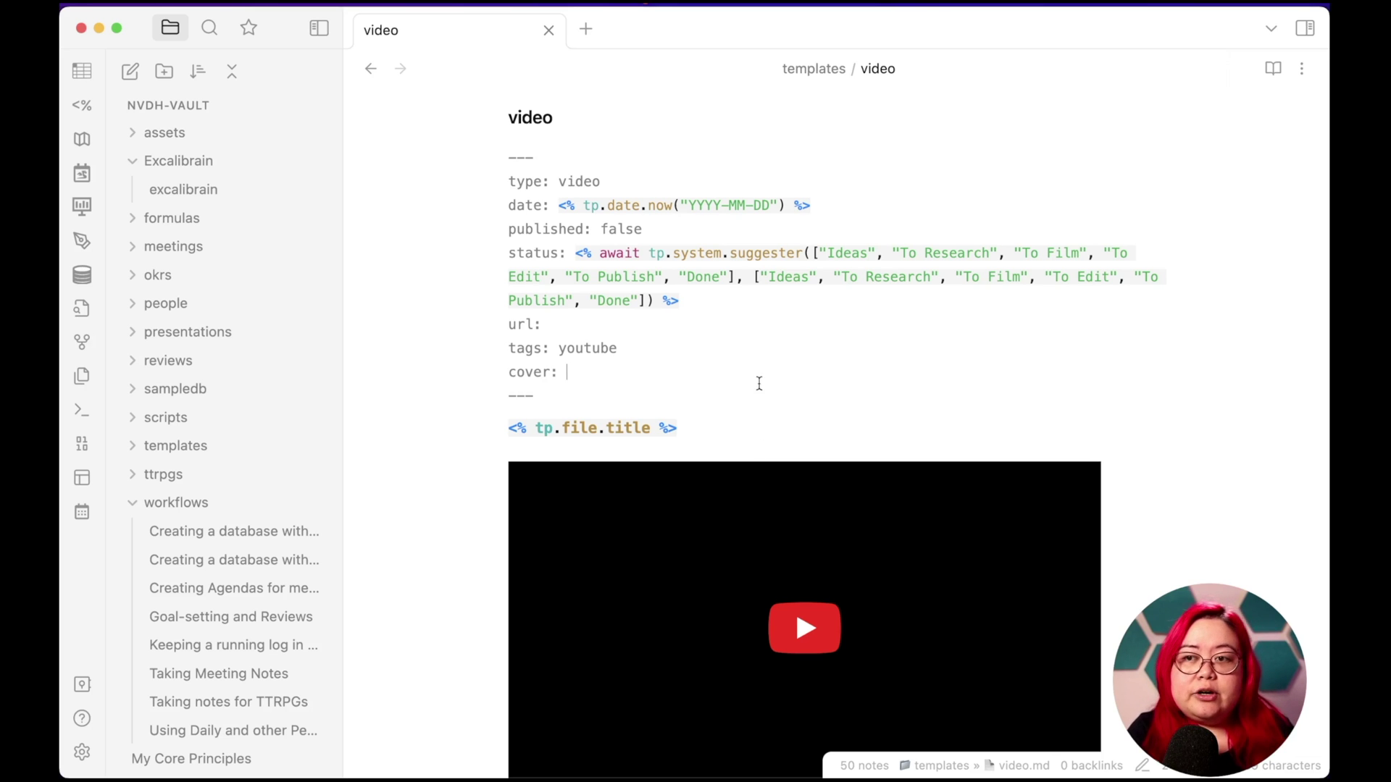
- Create a new vault folder named content
scroll(841, 397, "up", 1)
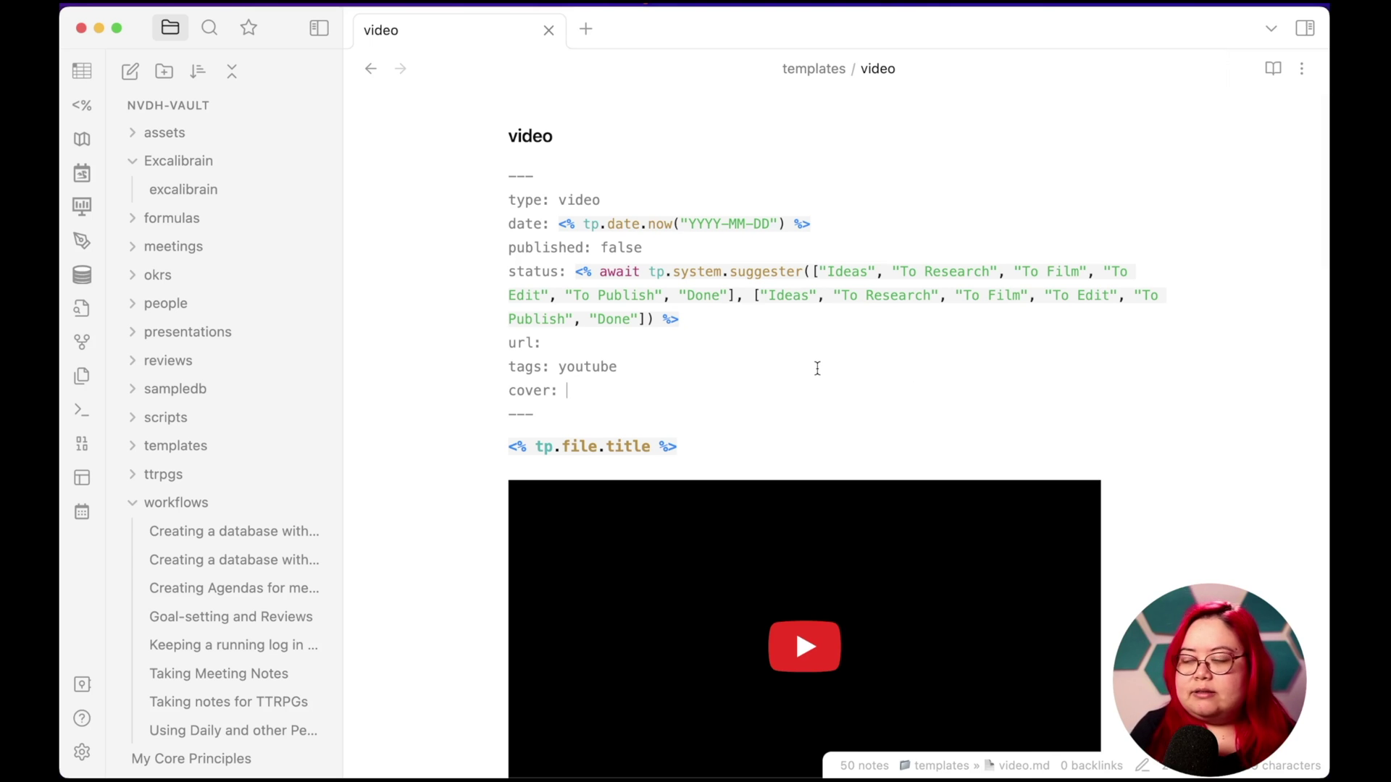
left_click(167, 503)
left_click(164, 73)
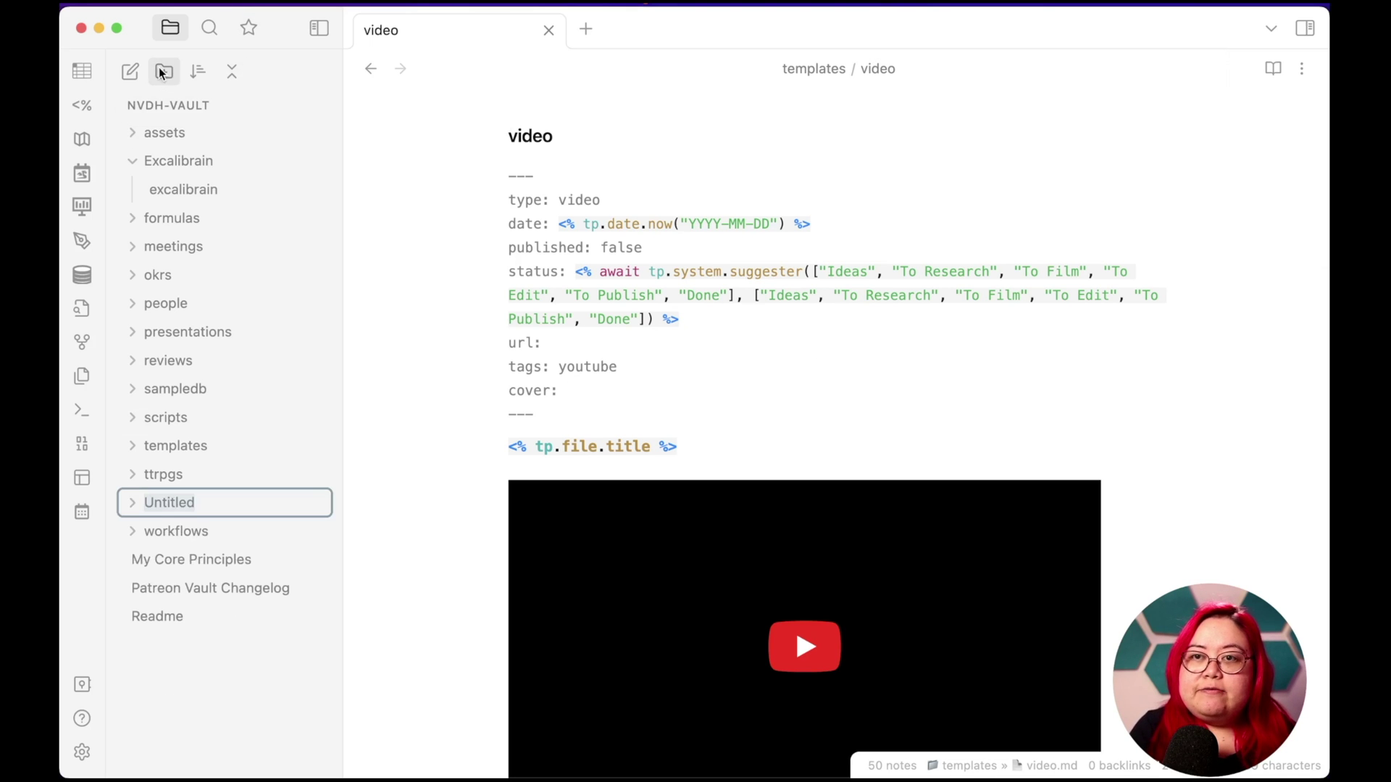
type("content")
key("Return")
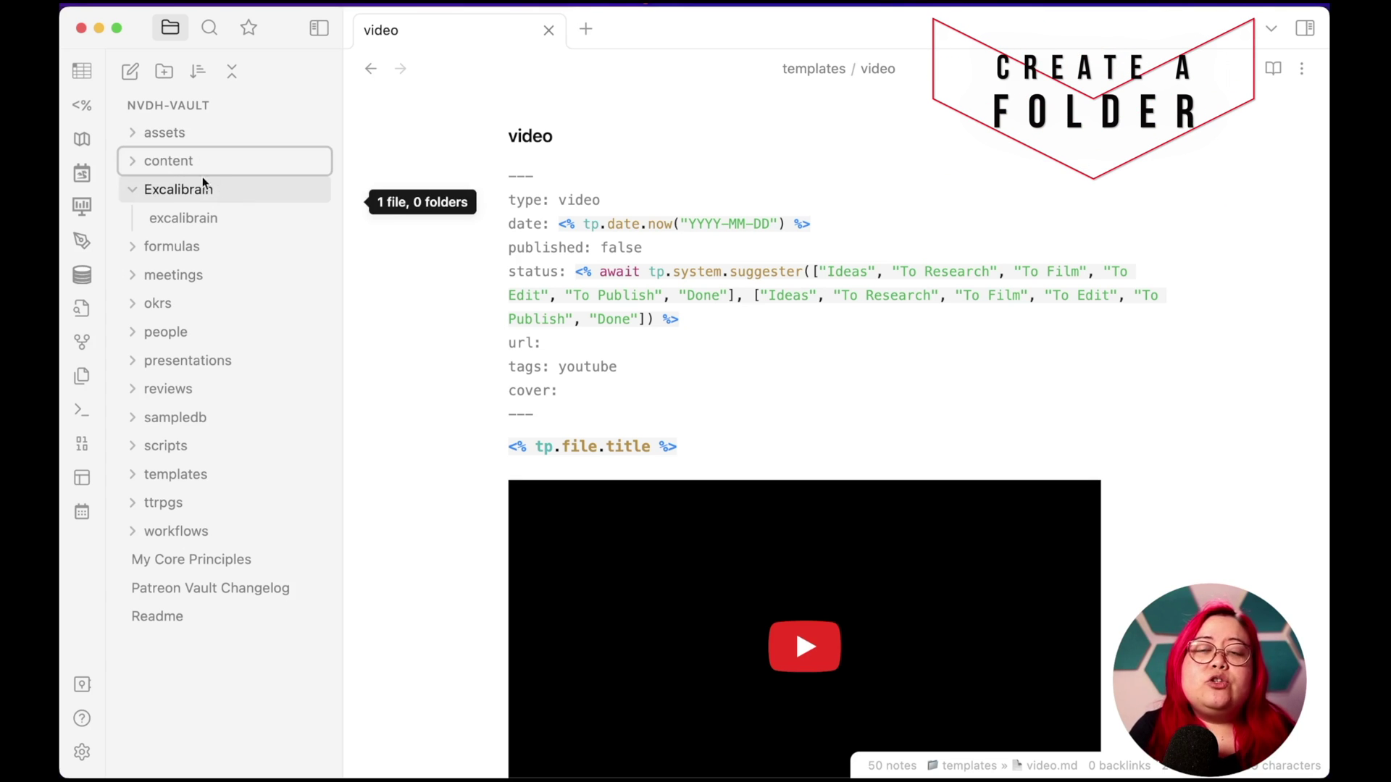
mouse_move(215, 177)
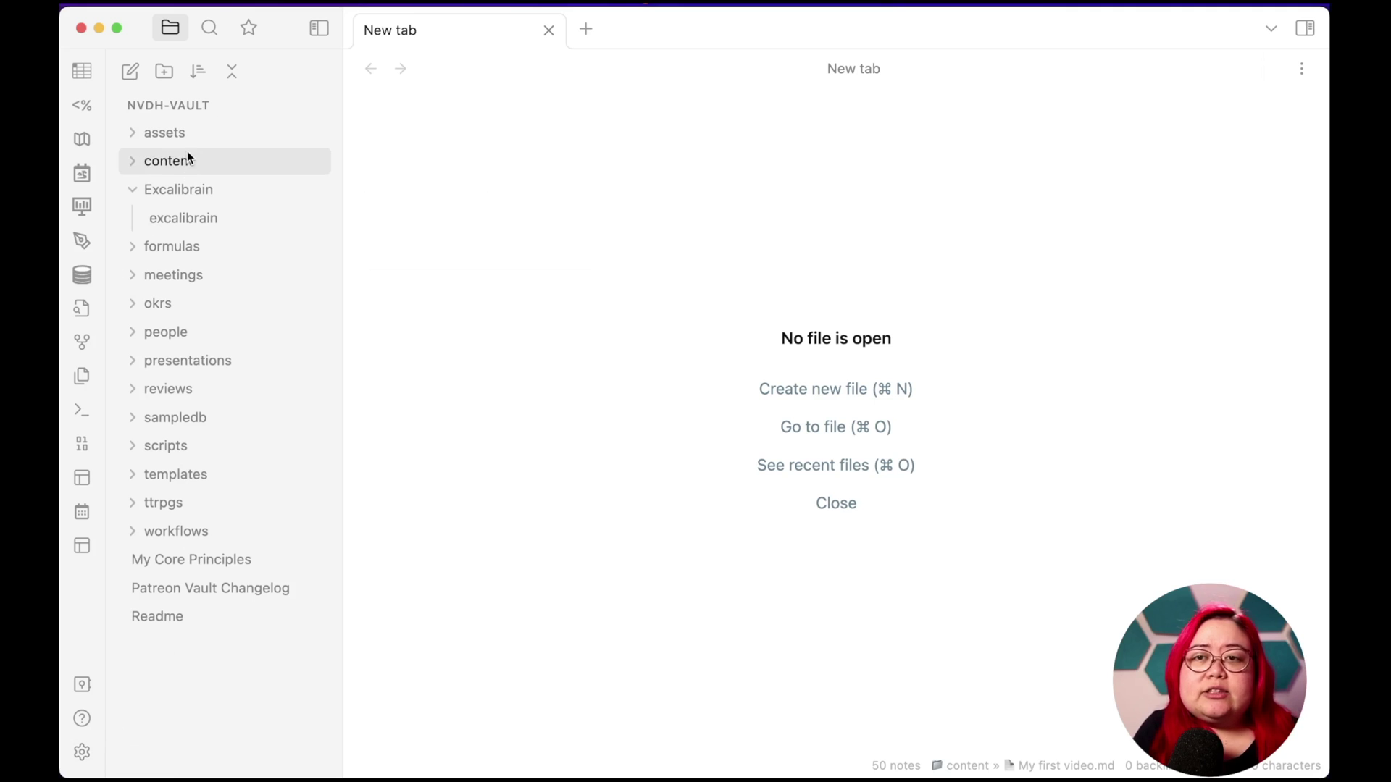
- Go to Templater's settings and scroll down to the Folder Templates section
mouse_move(187, 156)
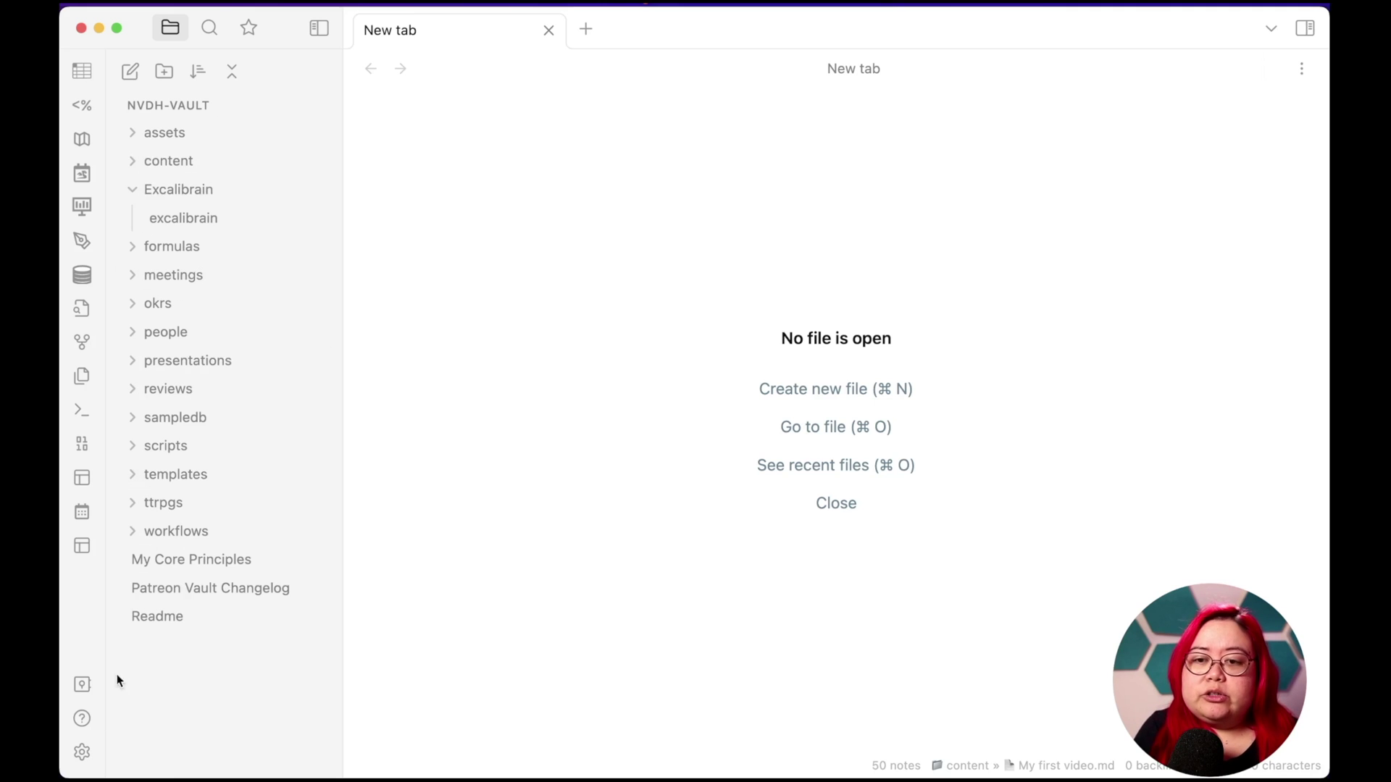
left_click(85, 754)
scroll(210, 659, "down", 3)
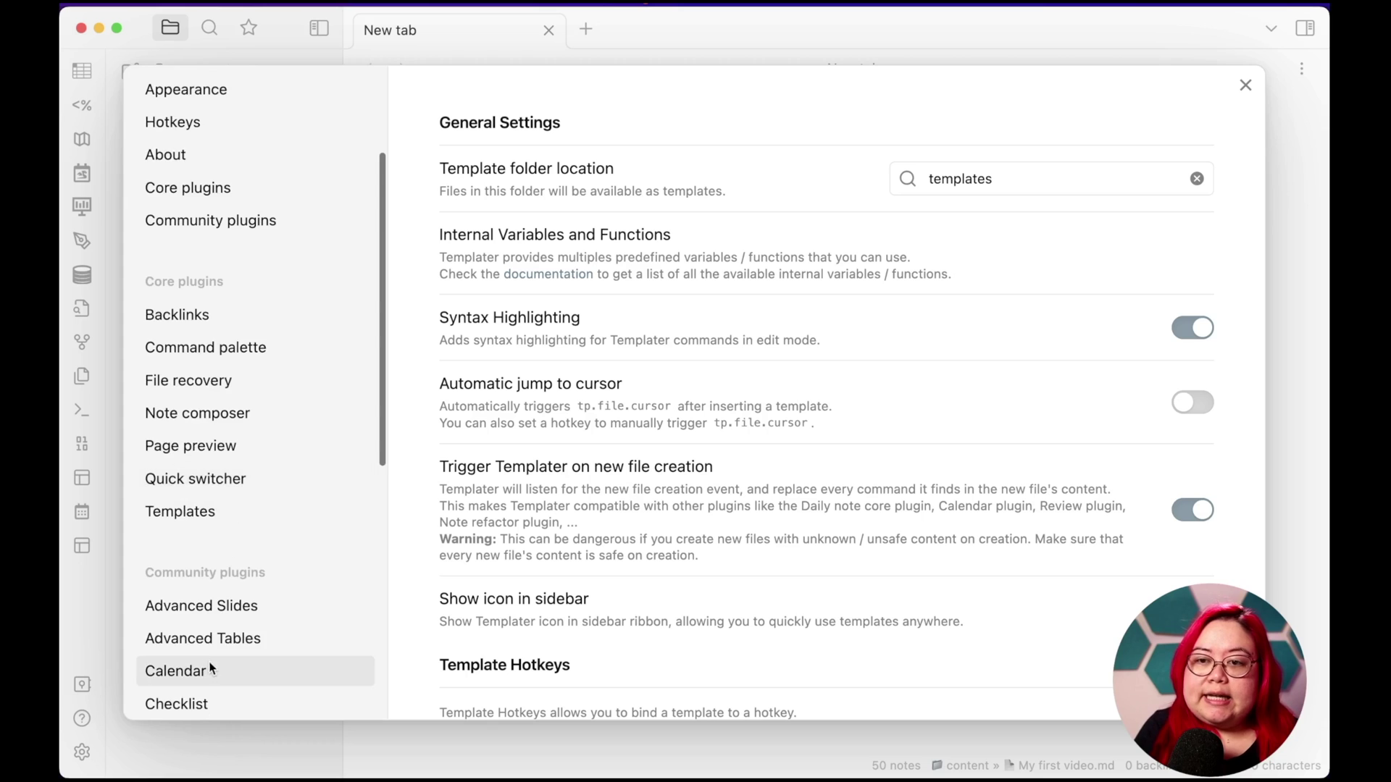
scroll(268, 536, "down", 8)
scroll(791, 515, "down", 3)
scroll(791, 515, "down", 8)
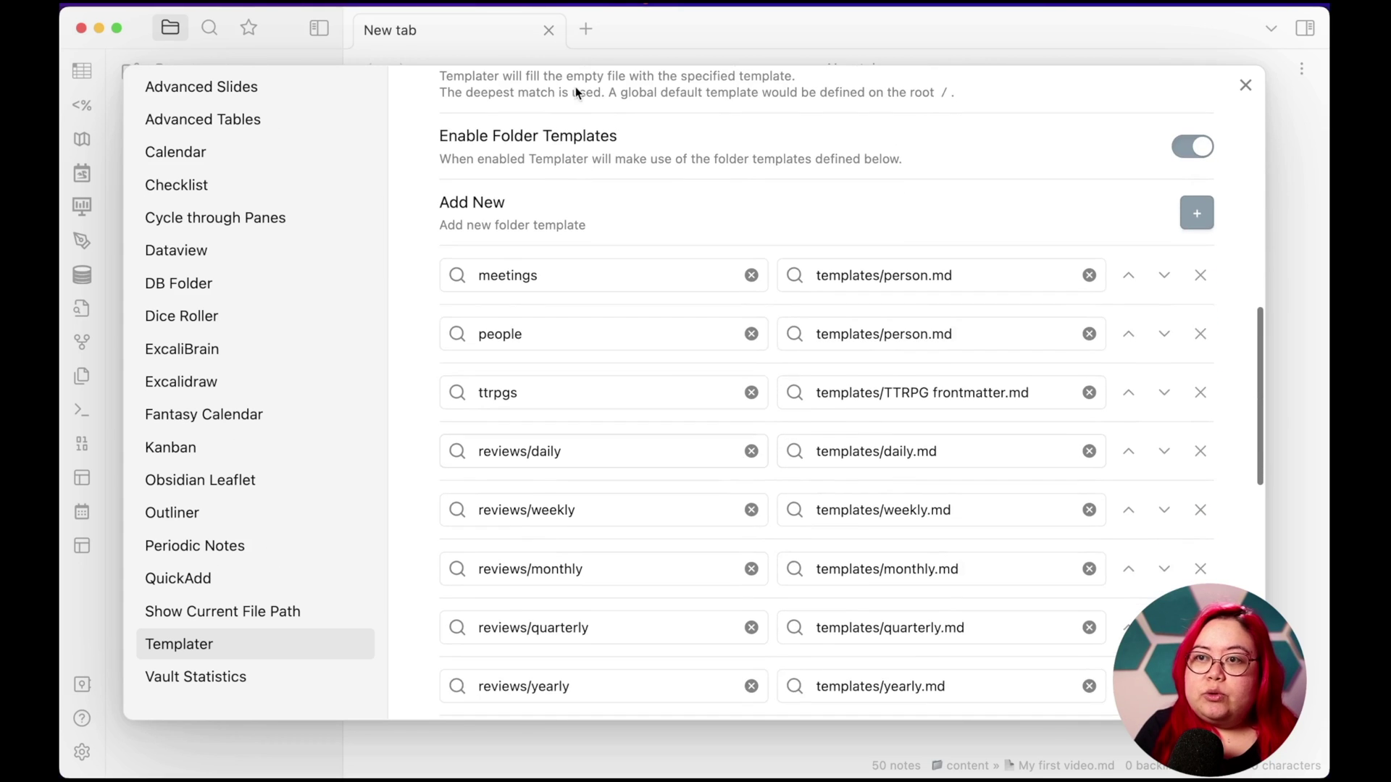
scroll(788, 314, "down", 4)
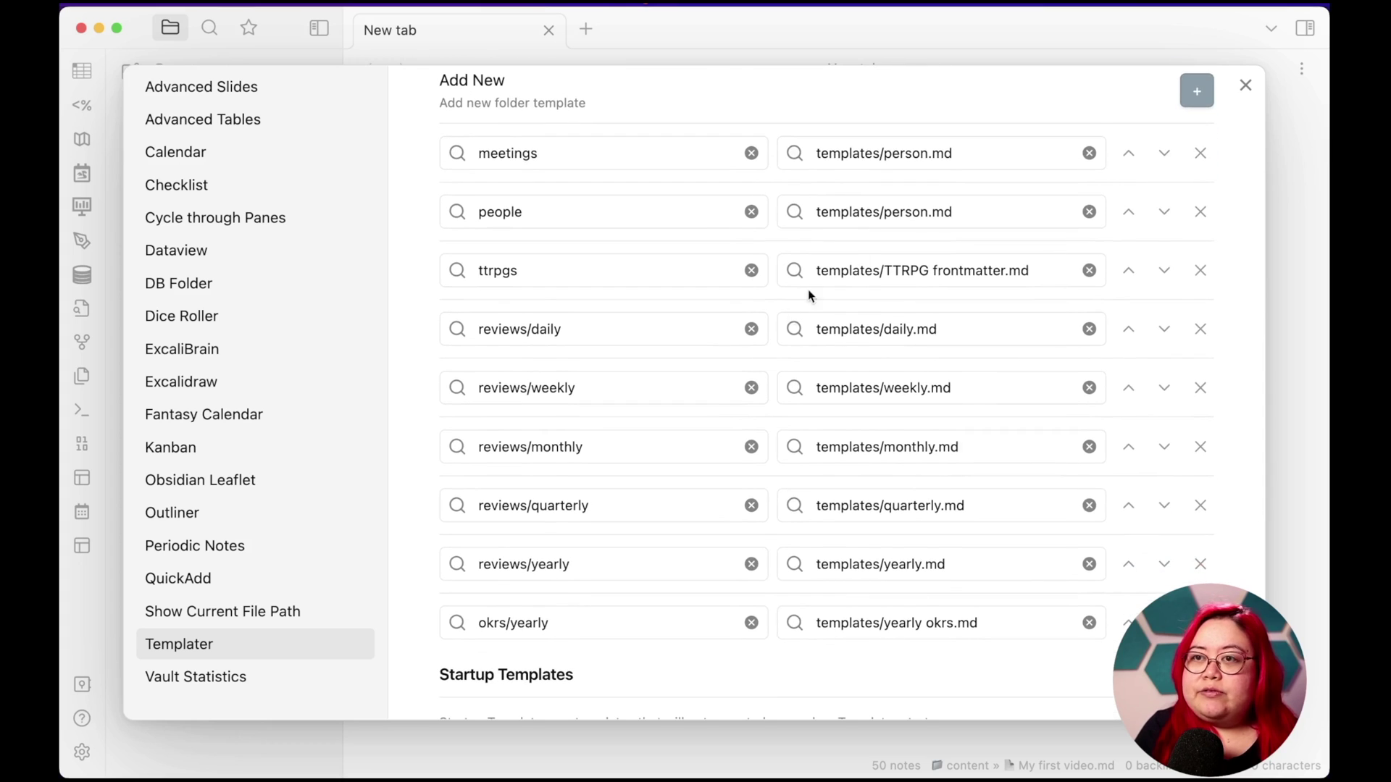
- Add a folder template pairing the content folder with templates/video.md
left_click(1197, 90)
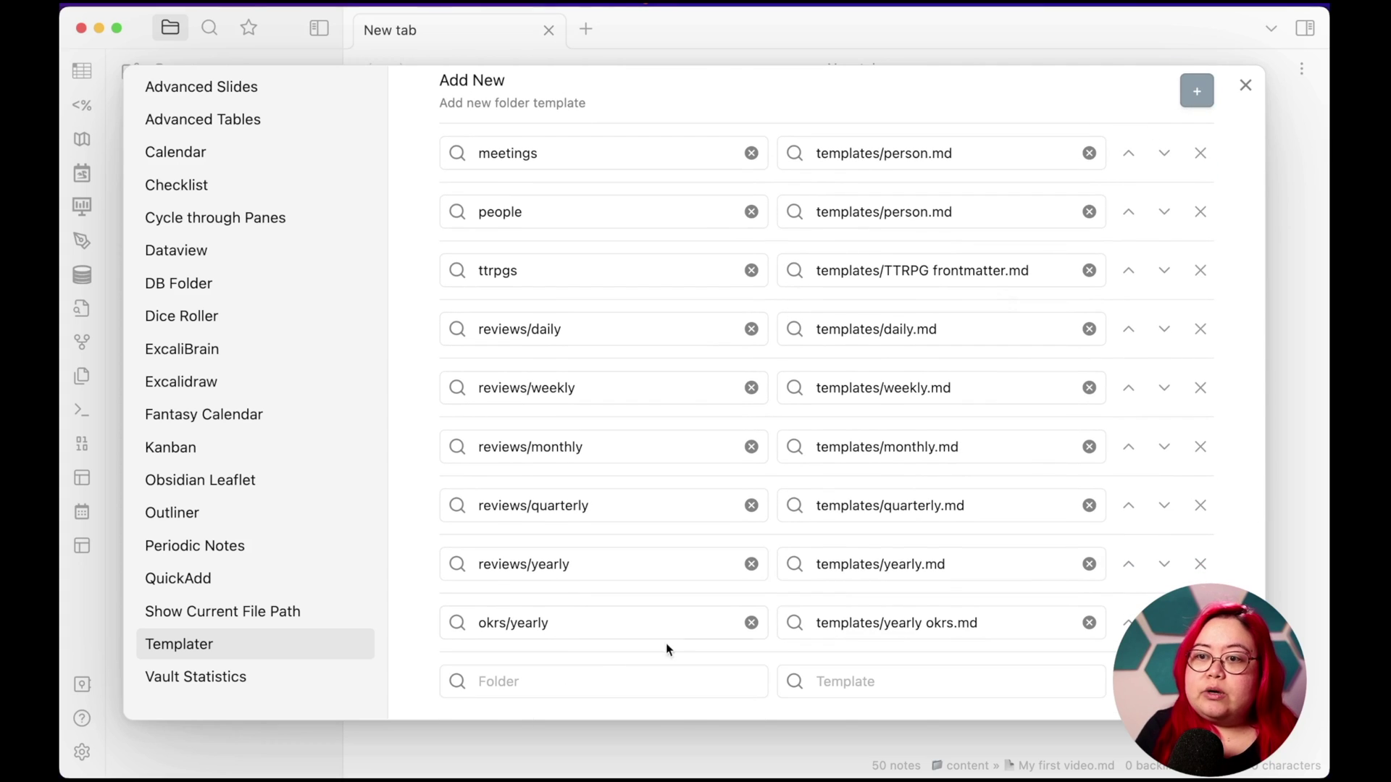
left_click(598, 681)
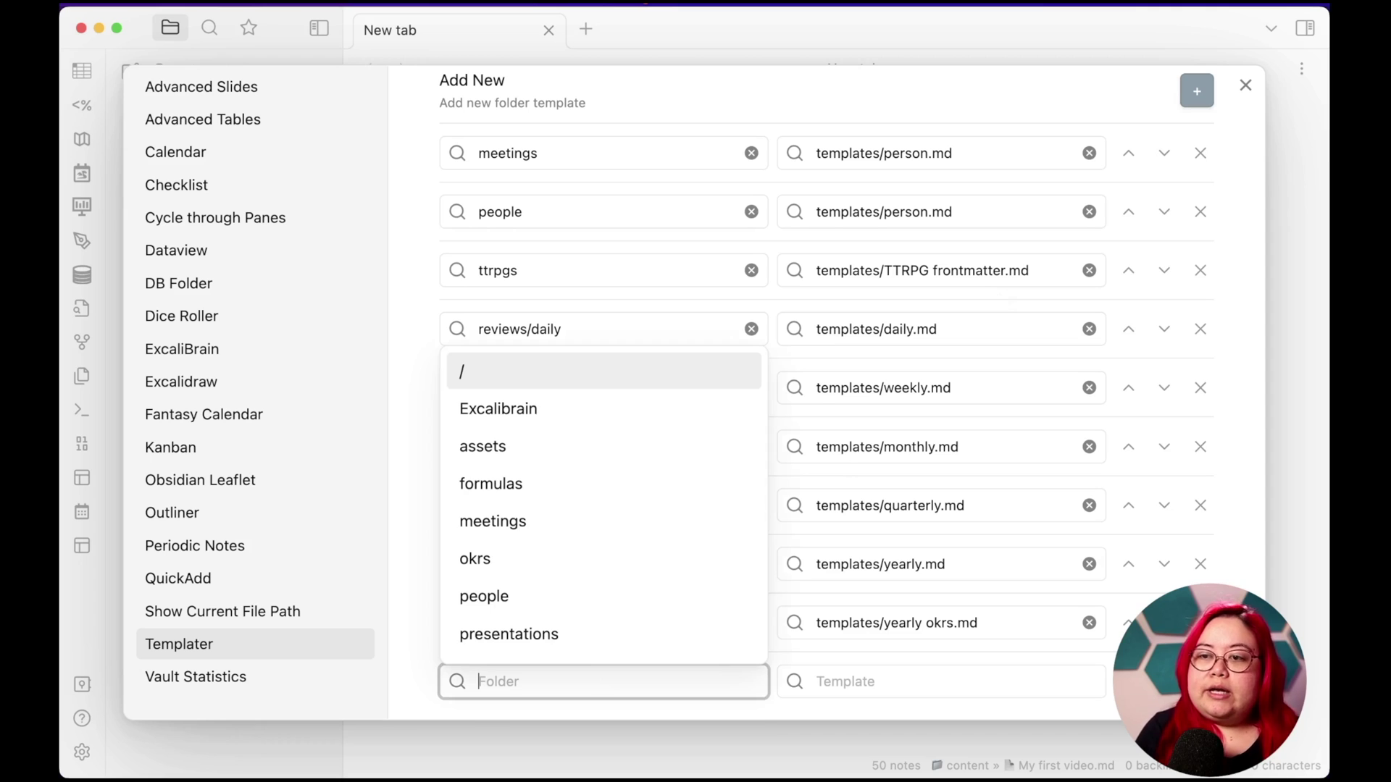
type("content")
left_click(543, 723)
left_click(892, 679)
type("templates/video.md")
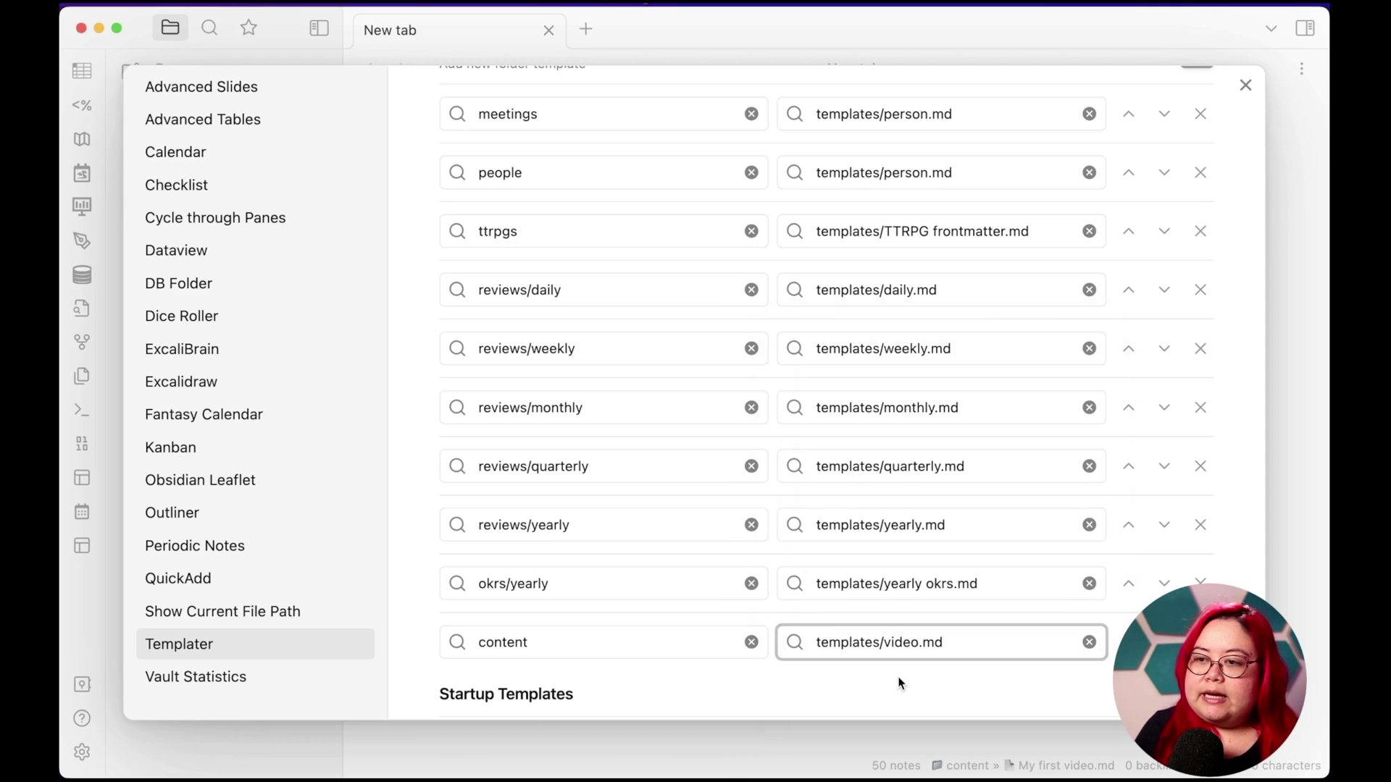
left_click(900, 683)
- Create a new note in the content folder, choosing Ideas as its status
key("Escape")
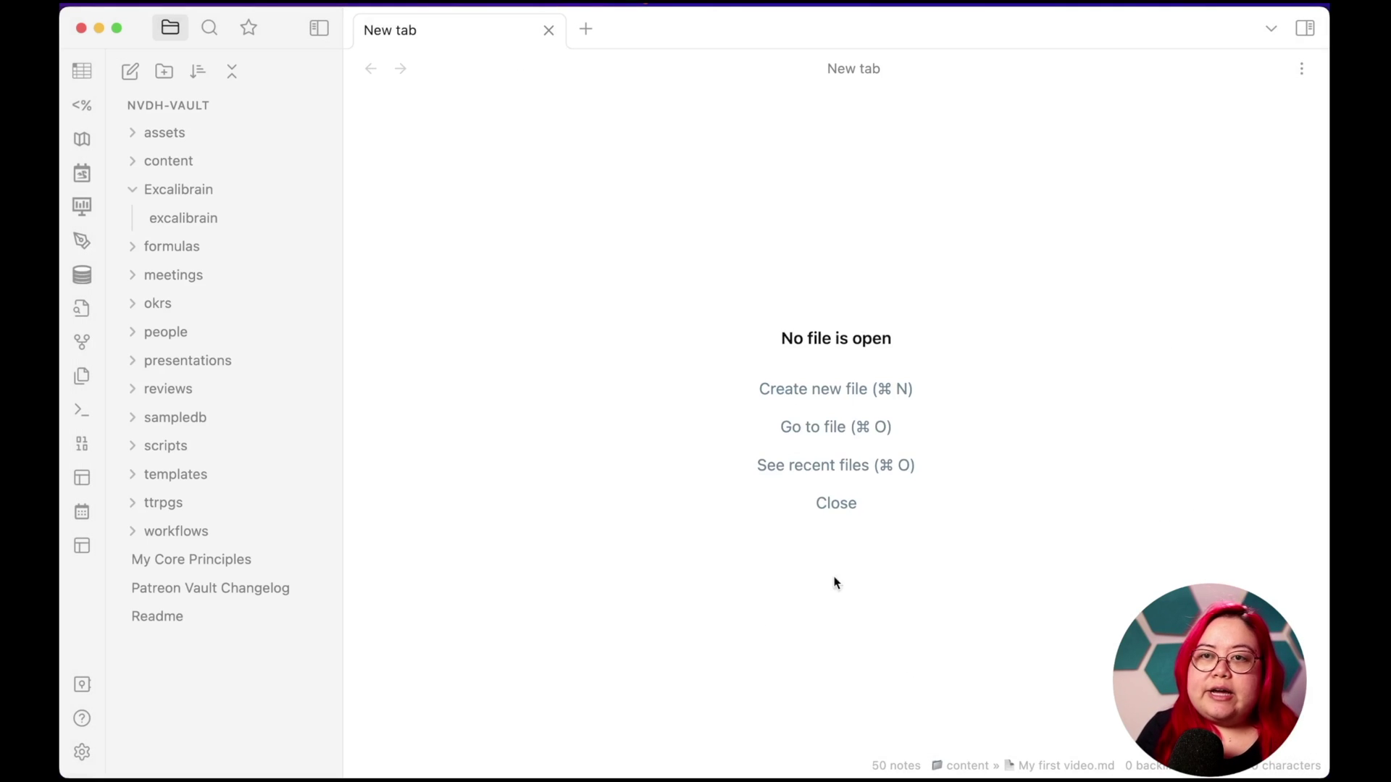
right_click(172, 157)
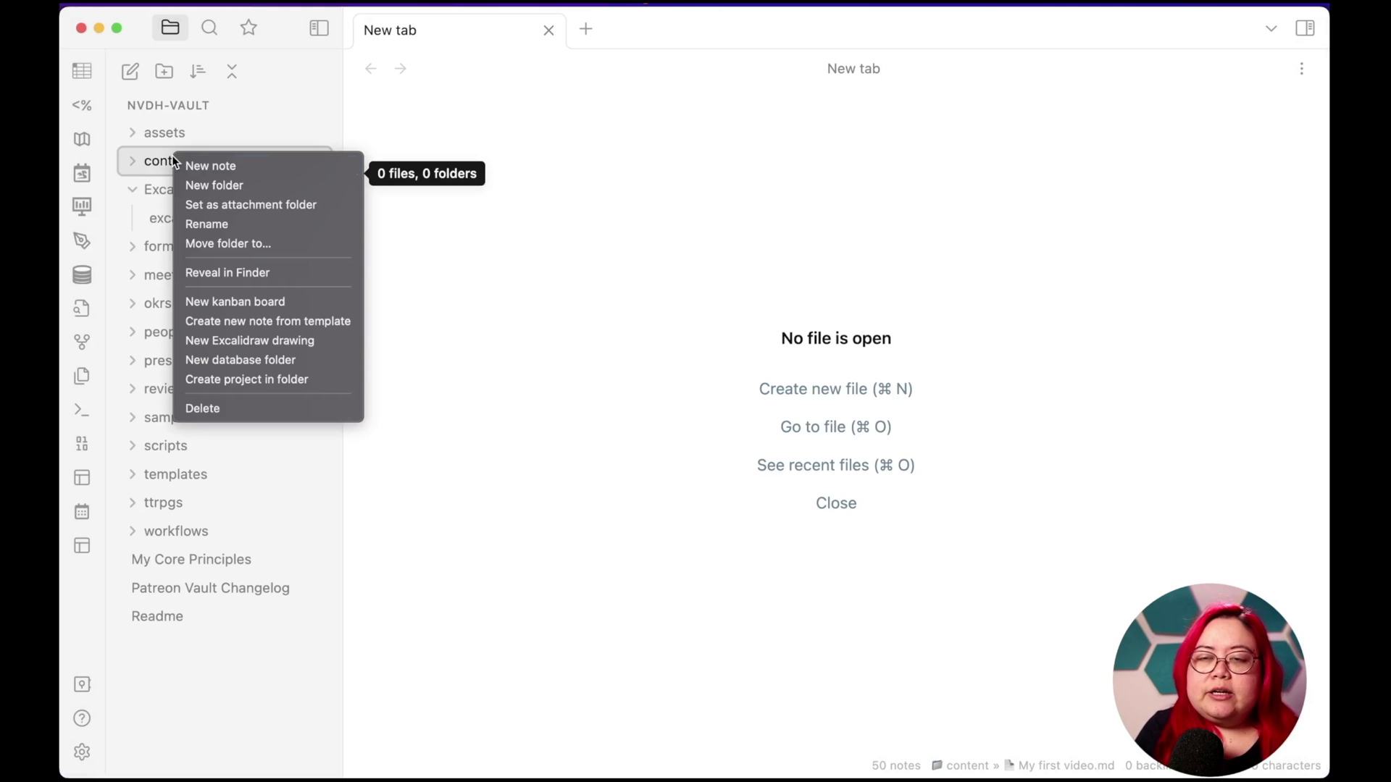
left_click(251, 166)
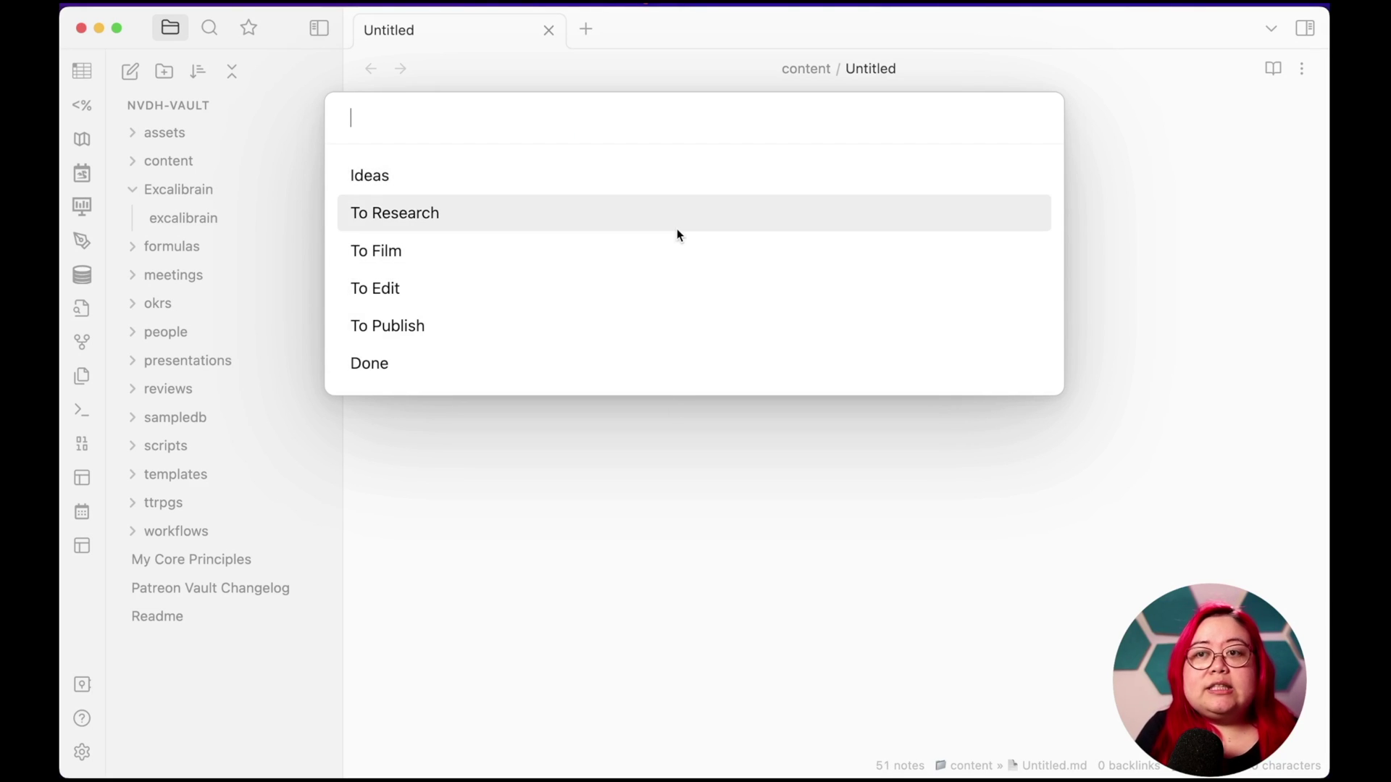
left_click(681, 186)
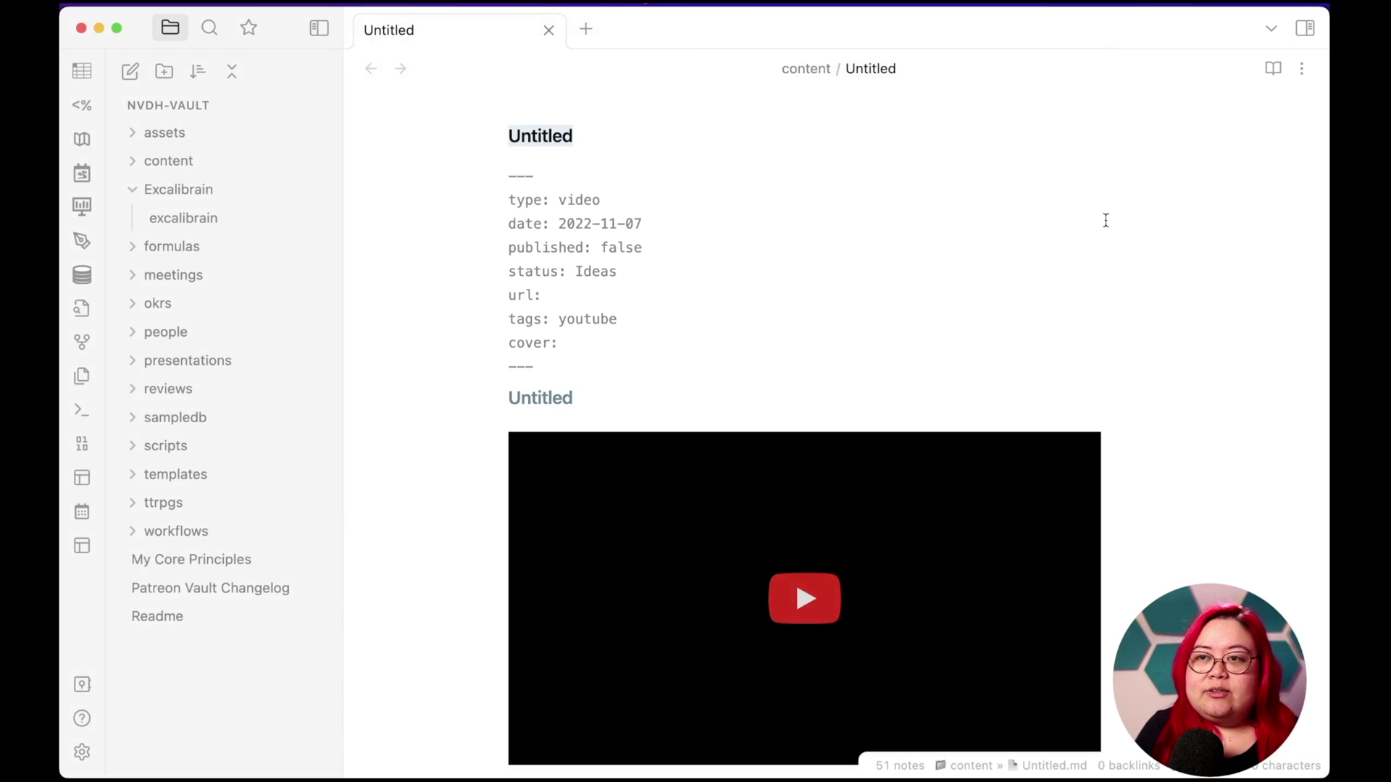
- Rename the new note's title to 'My first video'
left_click(714, 155)
key("super+a")
type("My first video")
key("Return")
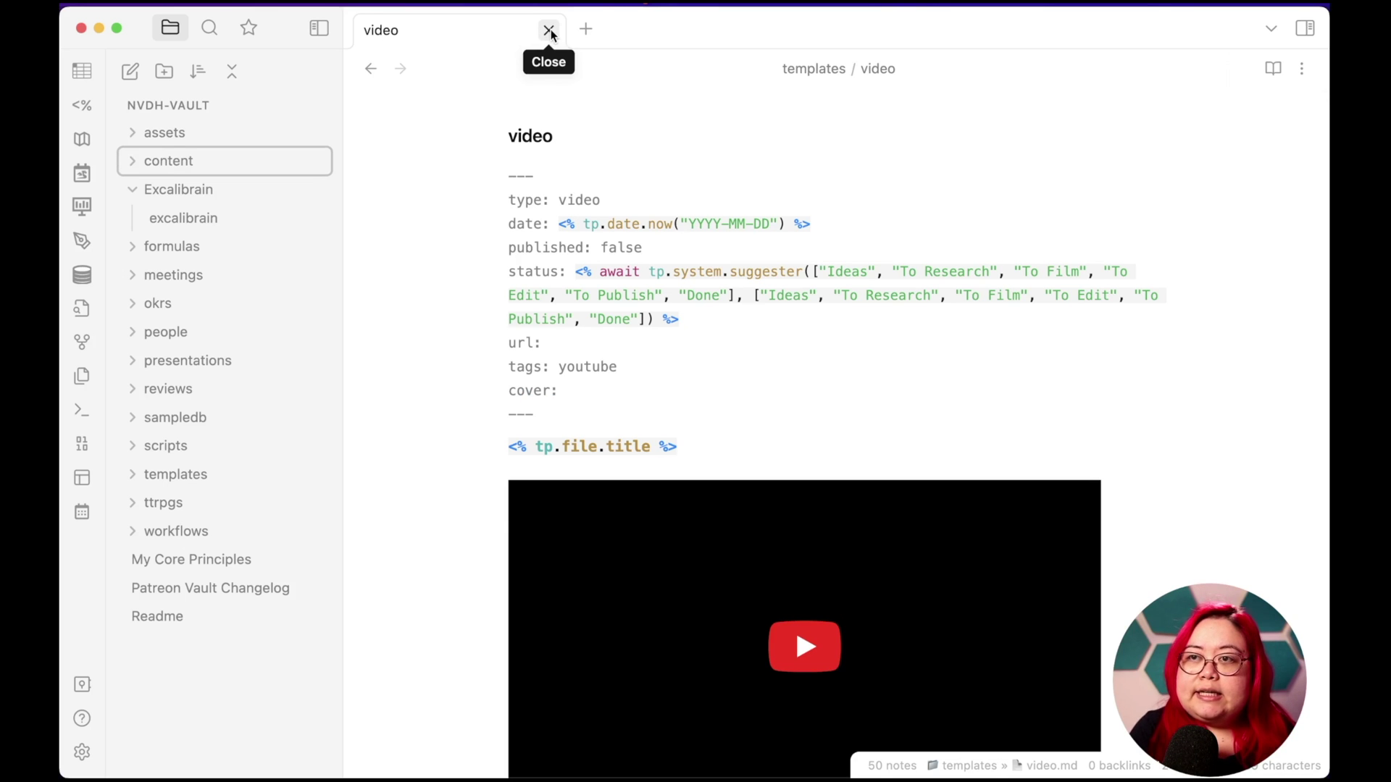
- Close My first video, then install the Projects community plugin from the plugin browser
left_click(549, 30)
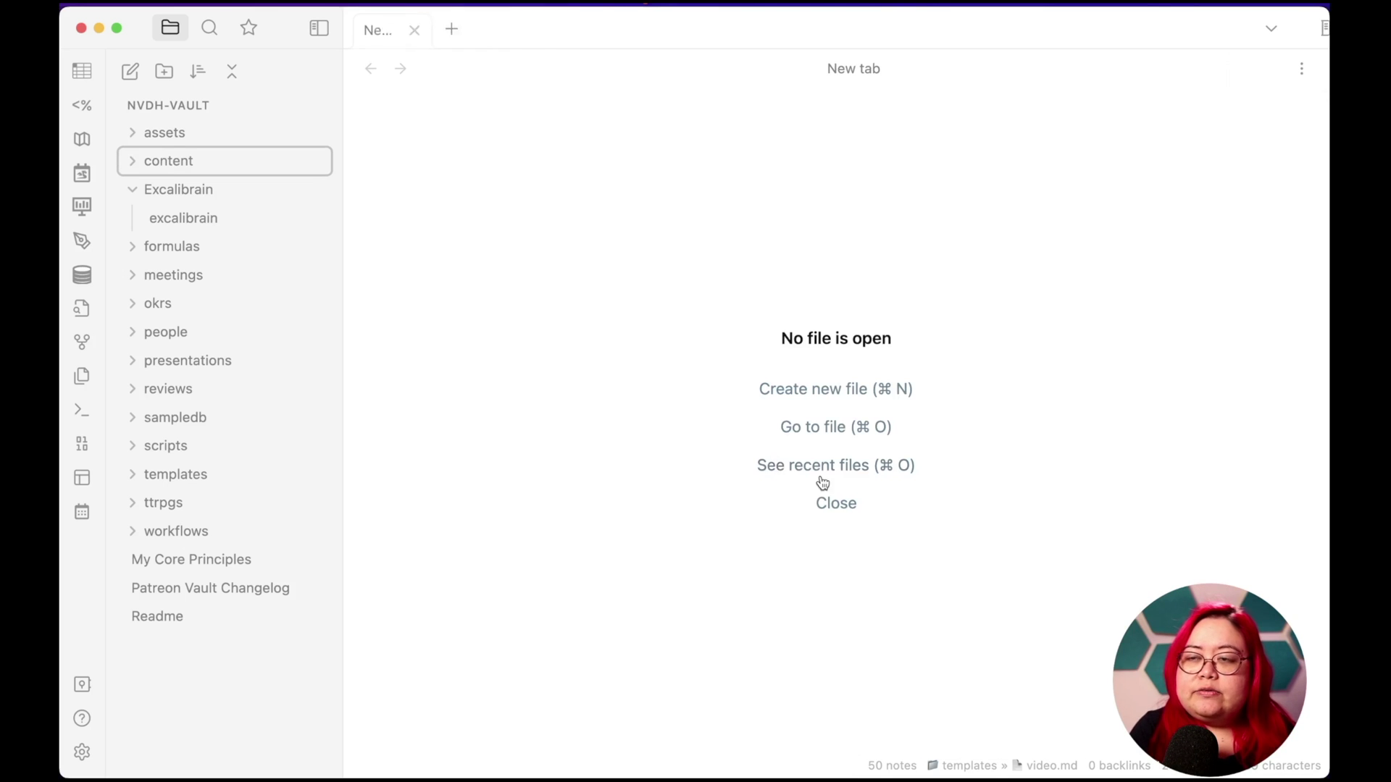
left_click(76, 750)
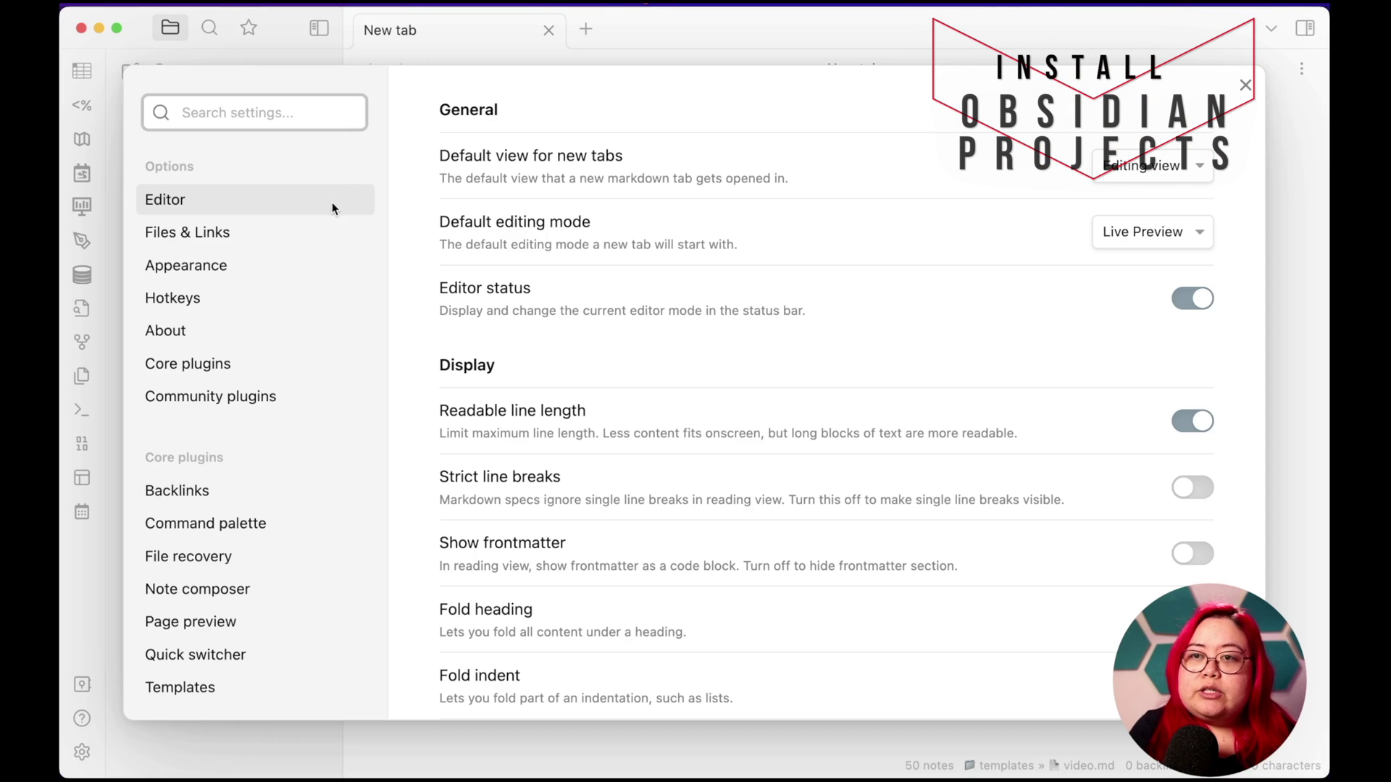
left_click(242, 397)
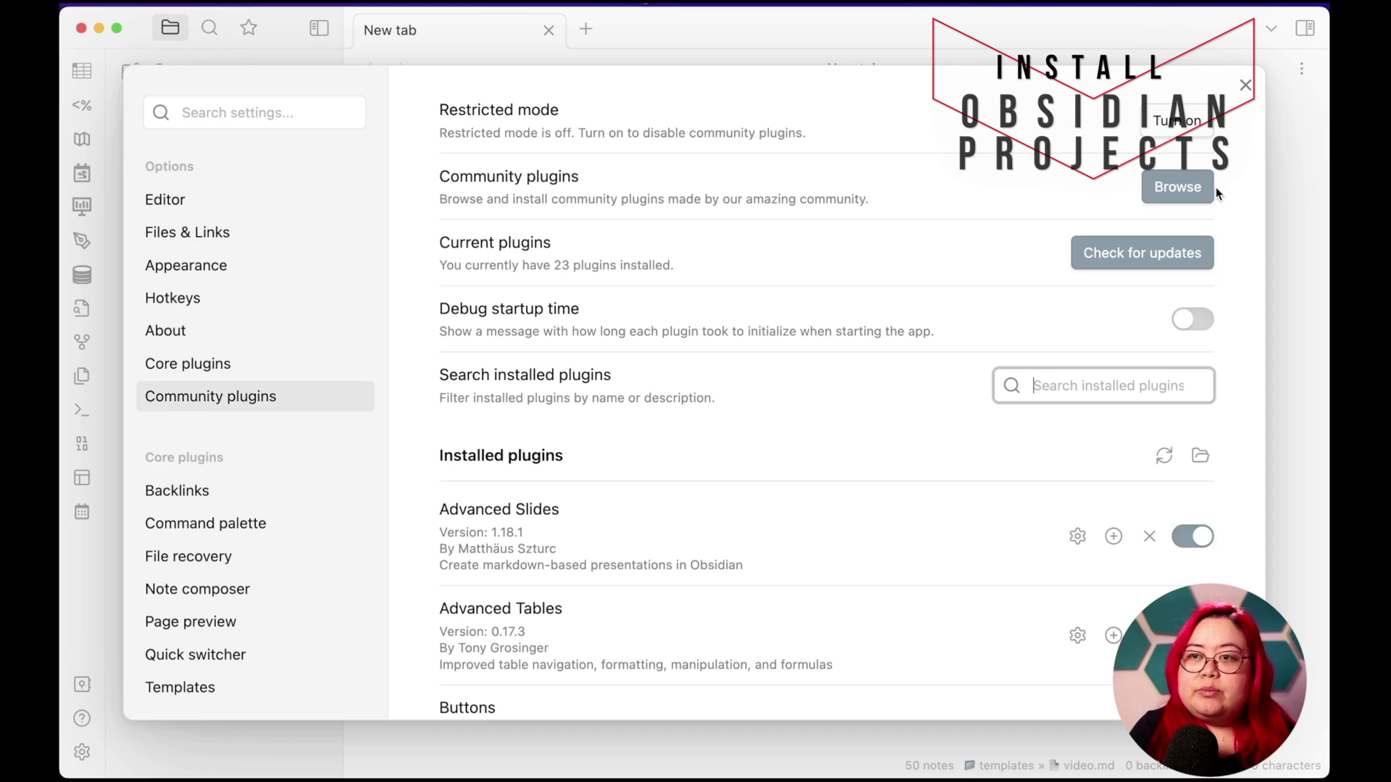
left_click(1175, 190)
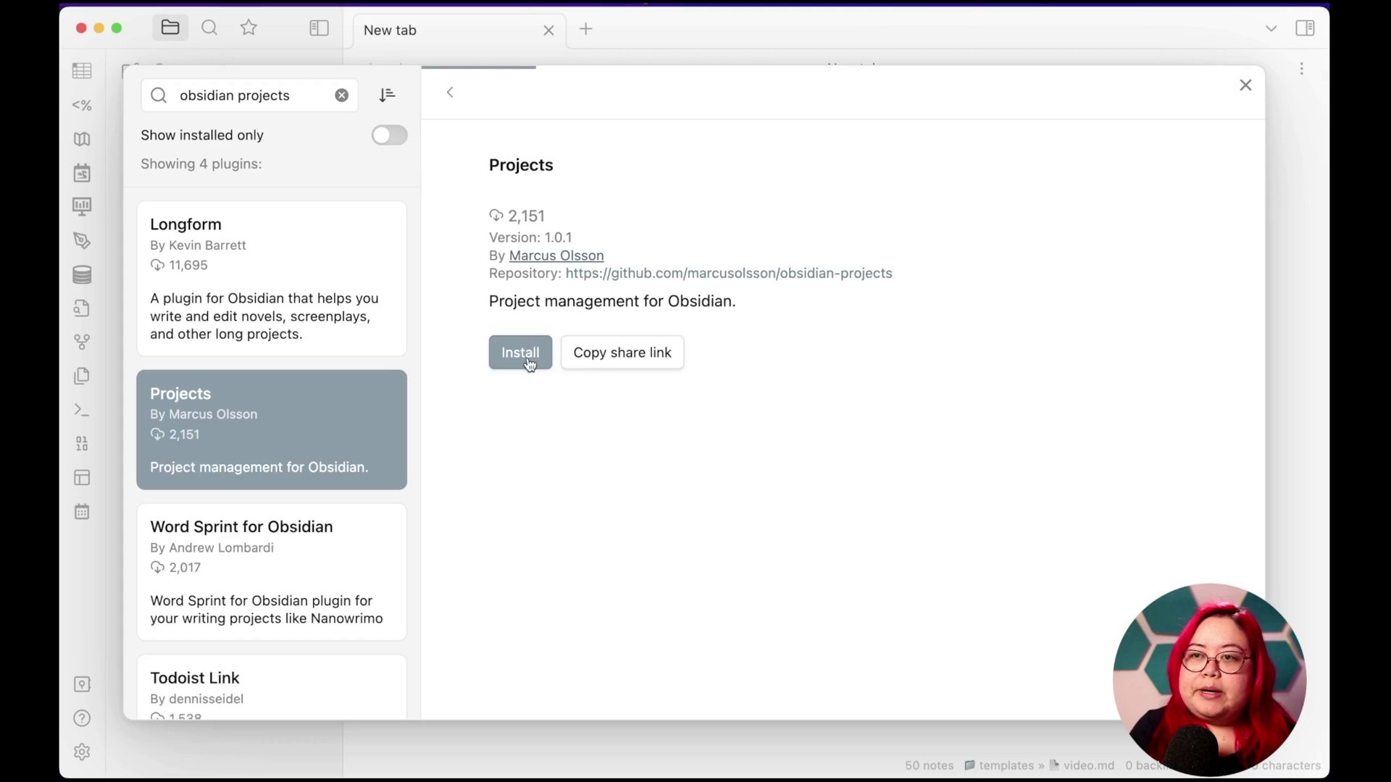
left_click(548, 352)
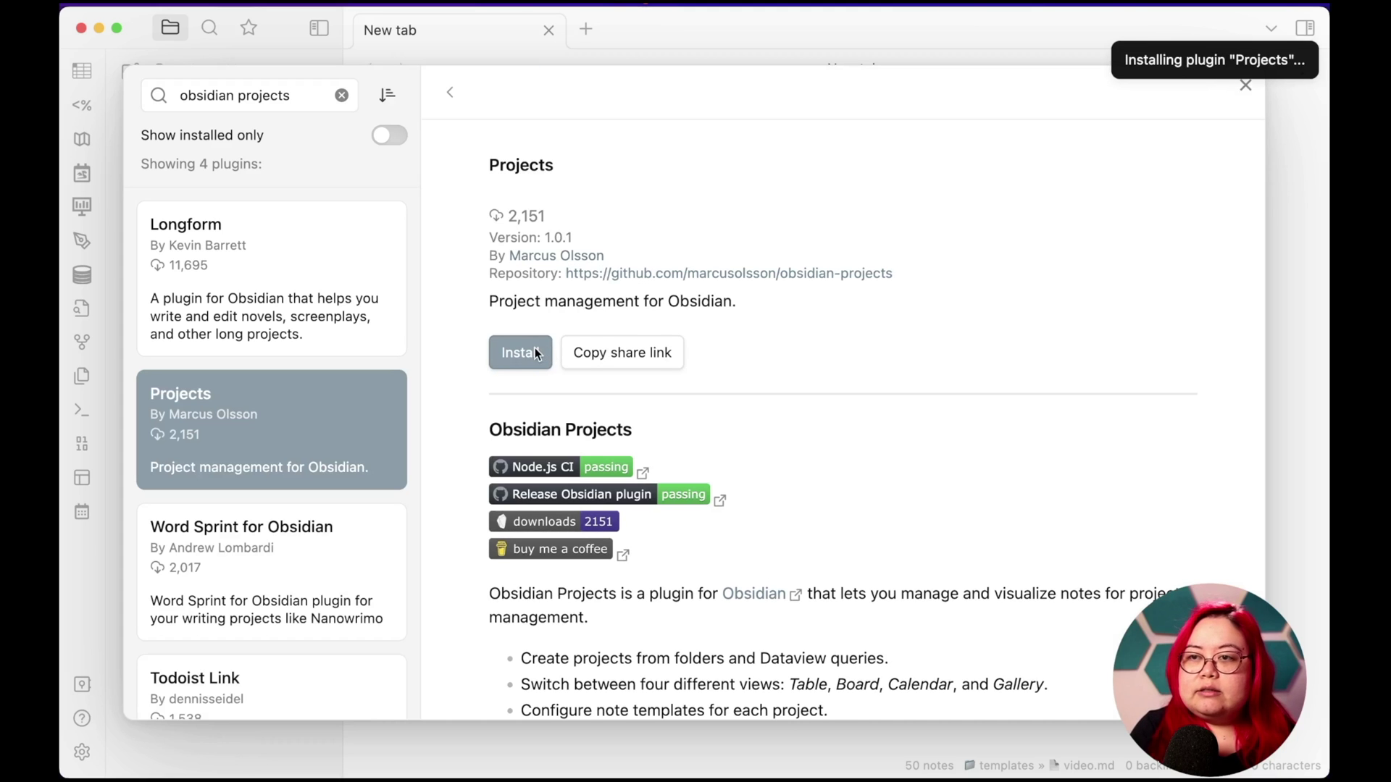
key("Escape")
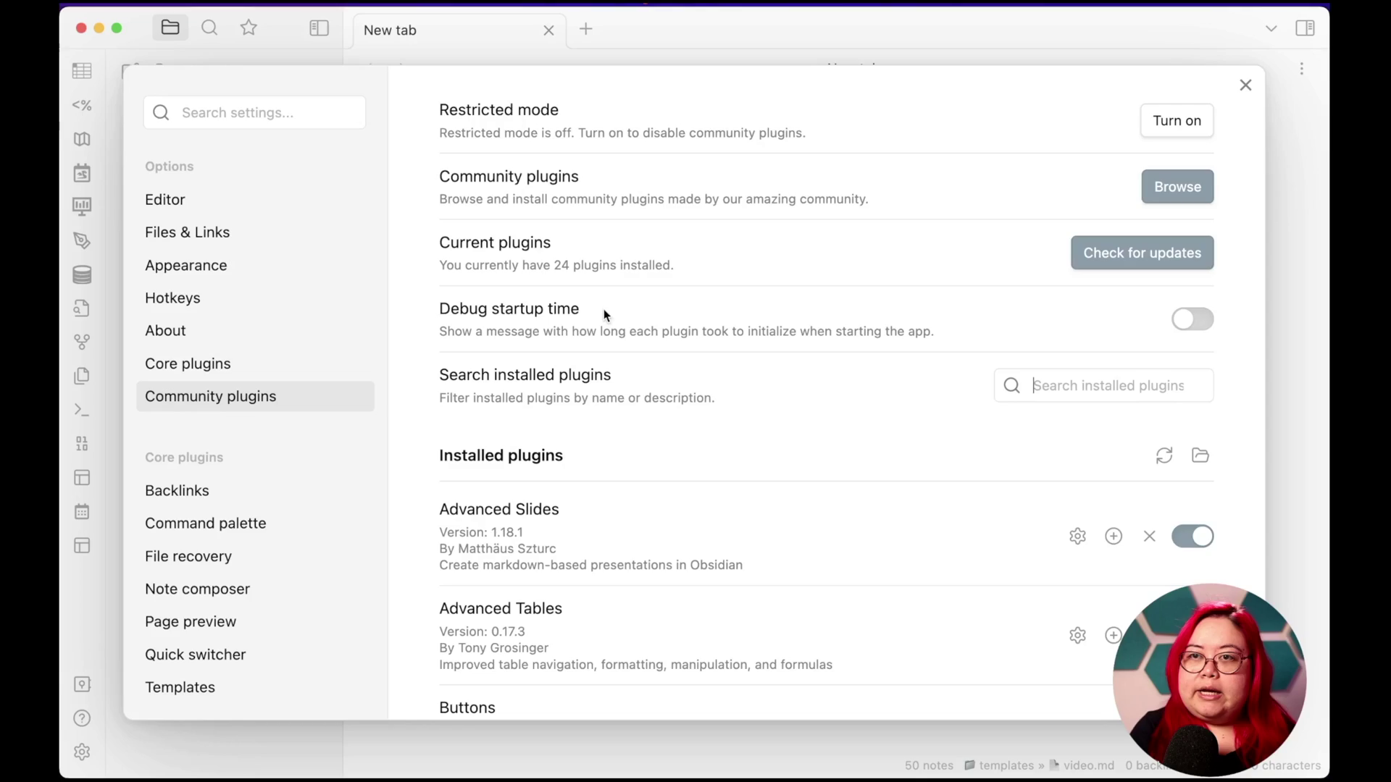
key("Escape")
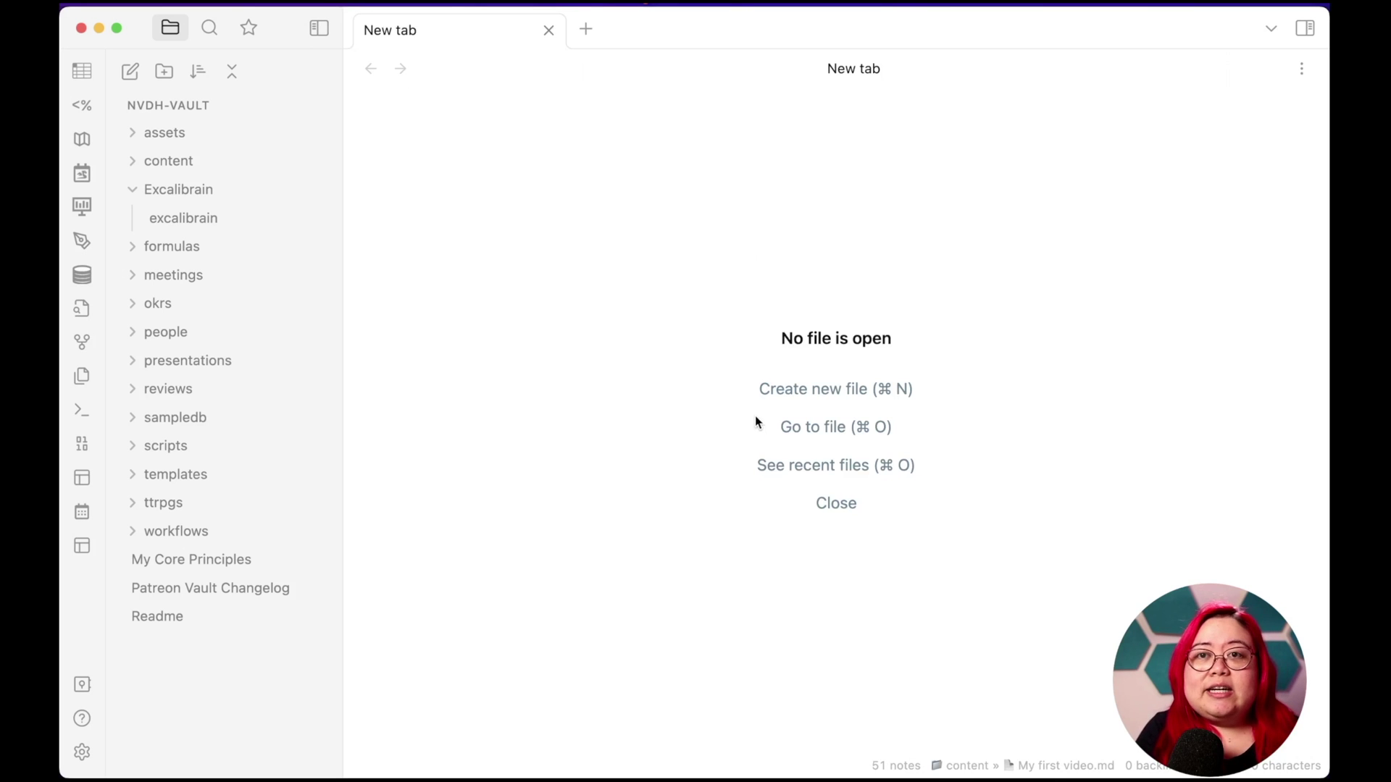
- Hide the file explorer and run 'Projects: Show projects', dismissing the Get started dialog
key("super+backslash")
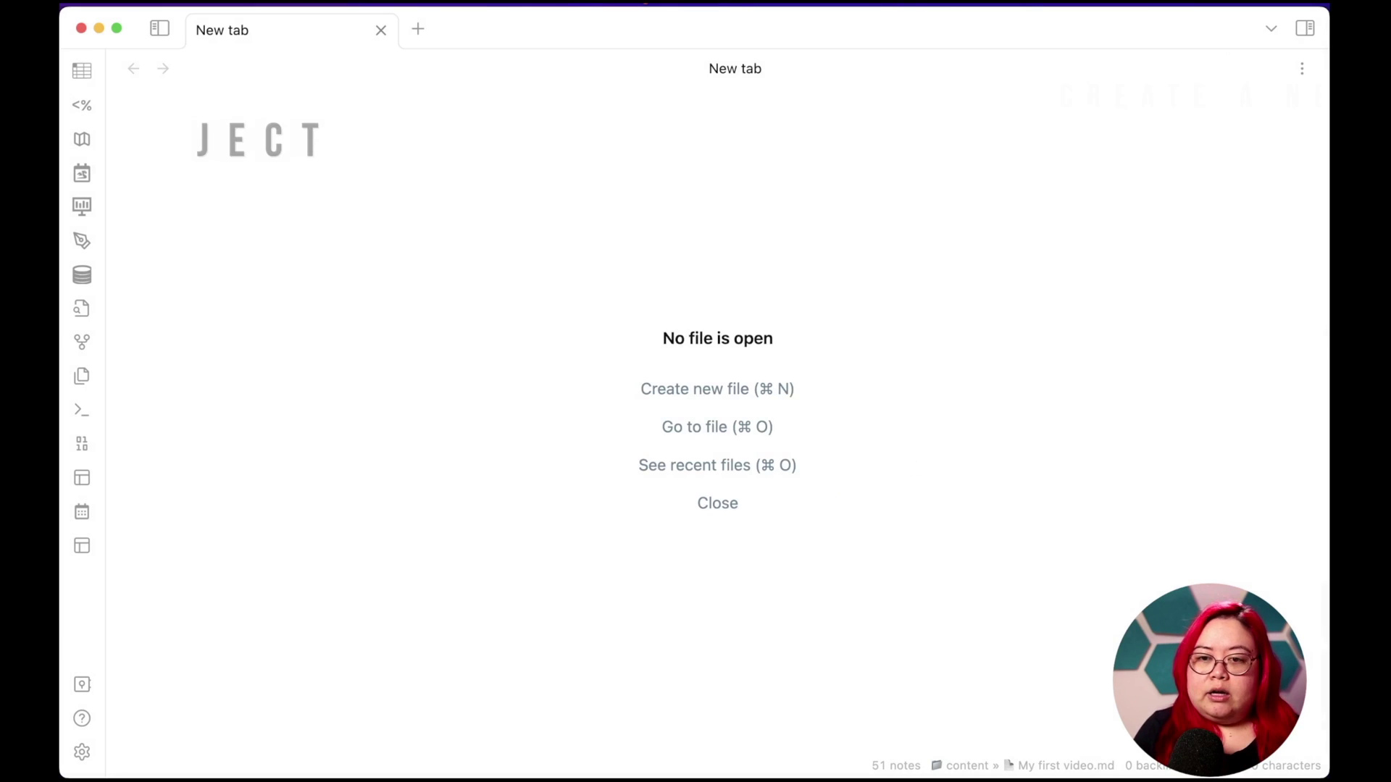
key("super+p")
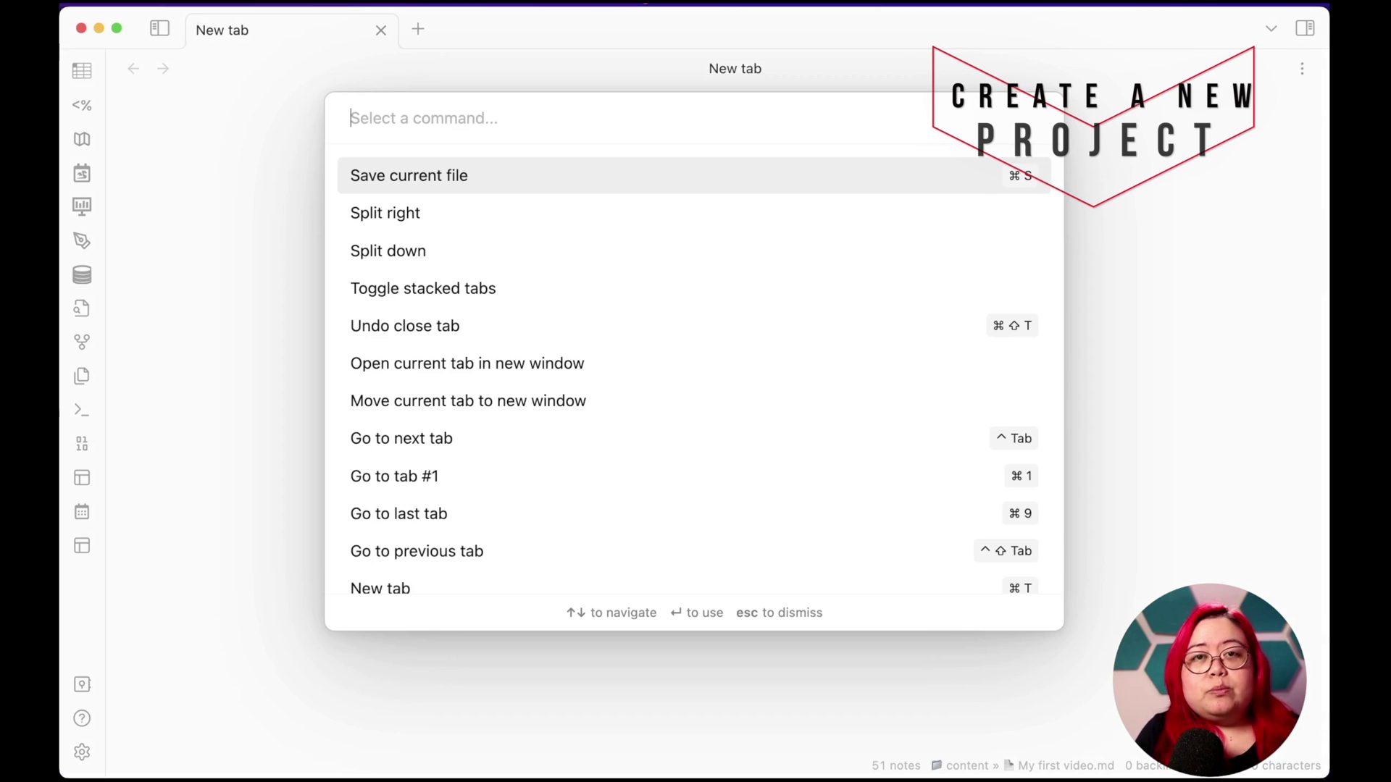
type("project")
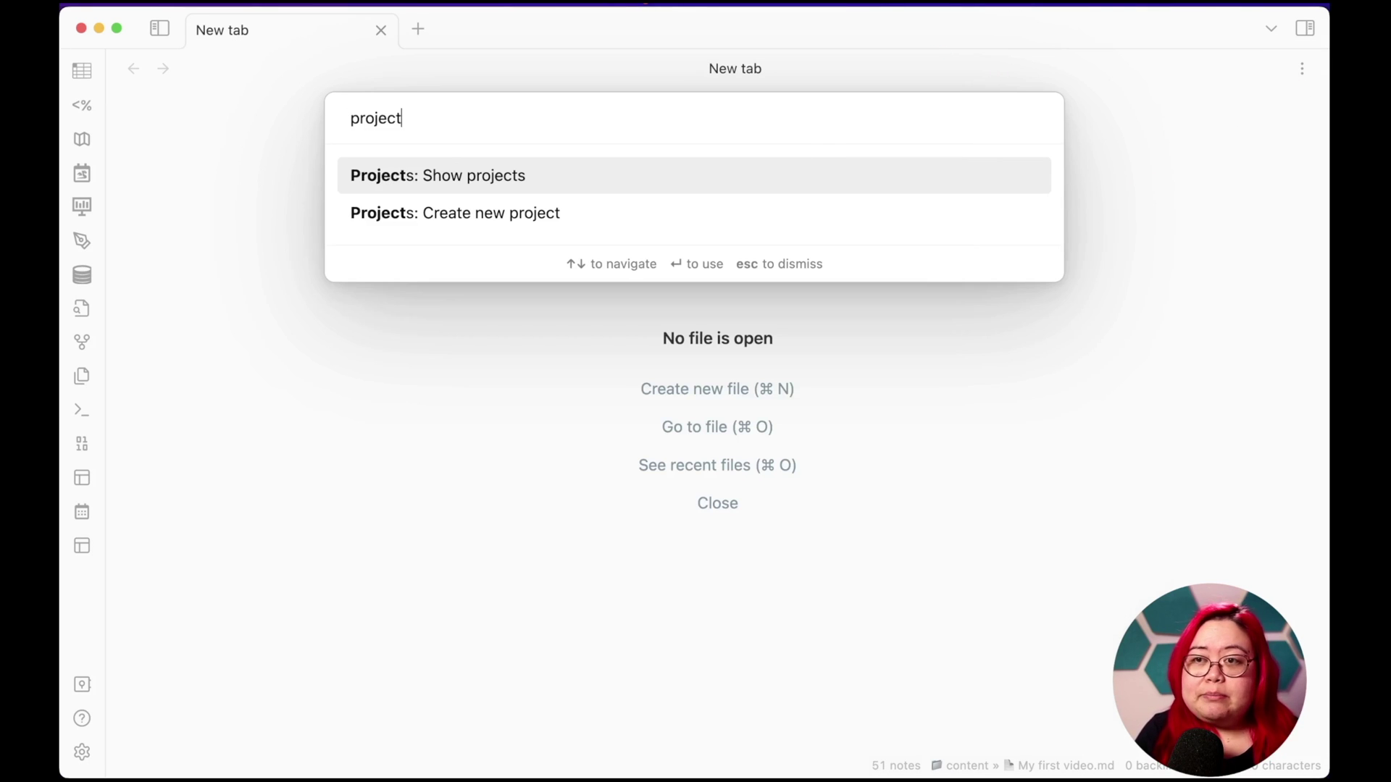
key("Return")
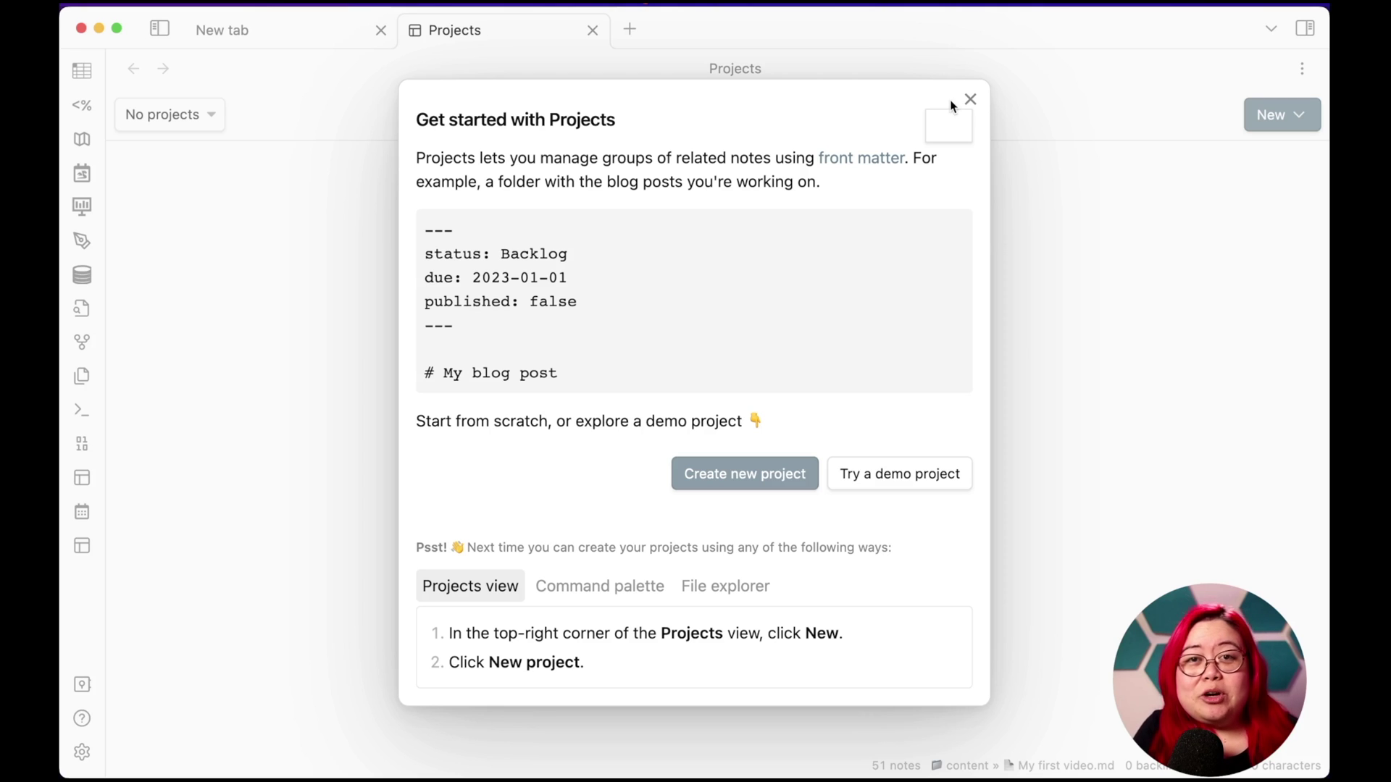
left_click(969, 101)
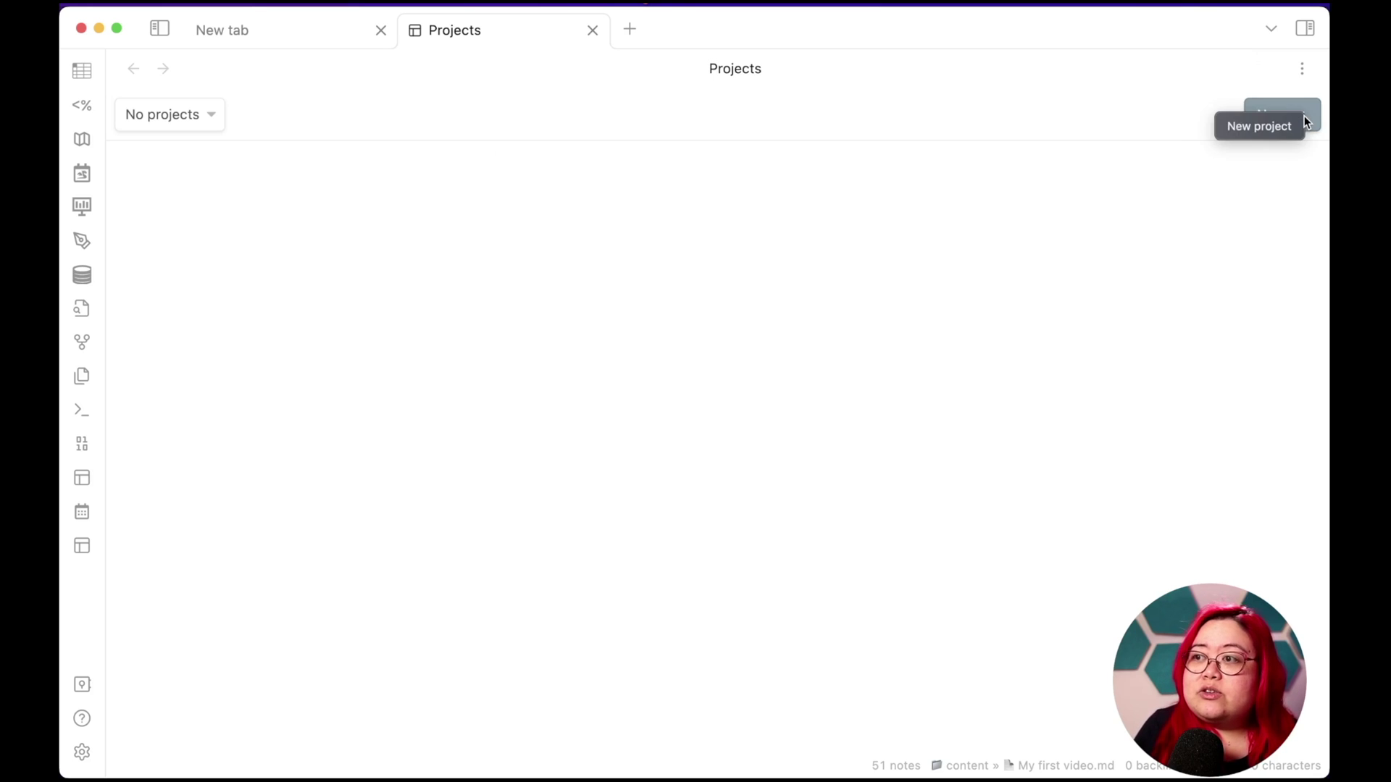
- Start a new project named Content Calendar with its path set to the content folder
left_click(1271, 121)
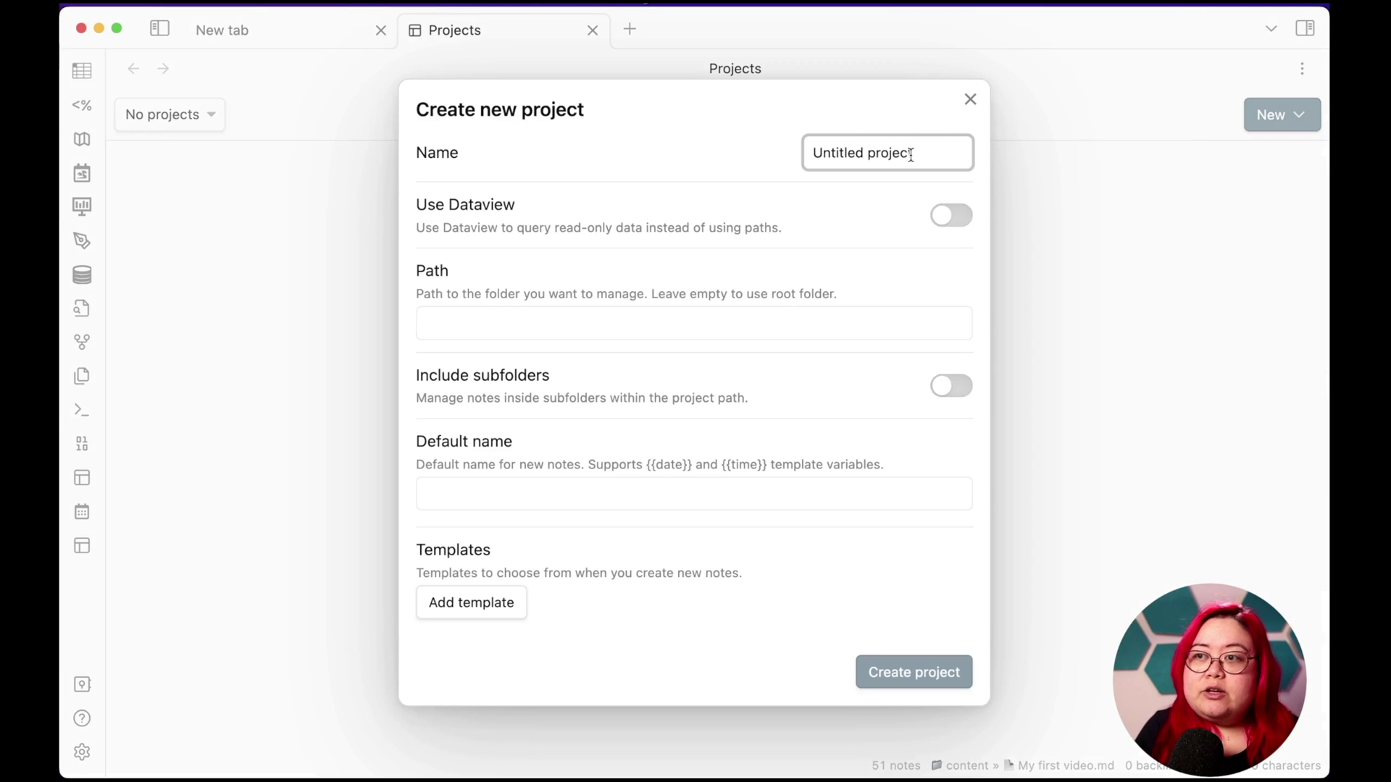
triple_click(911, 154)
type("Content Cal")
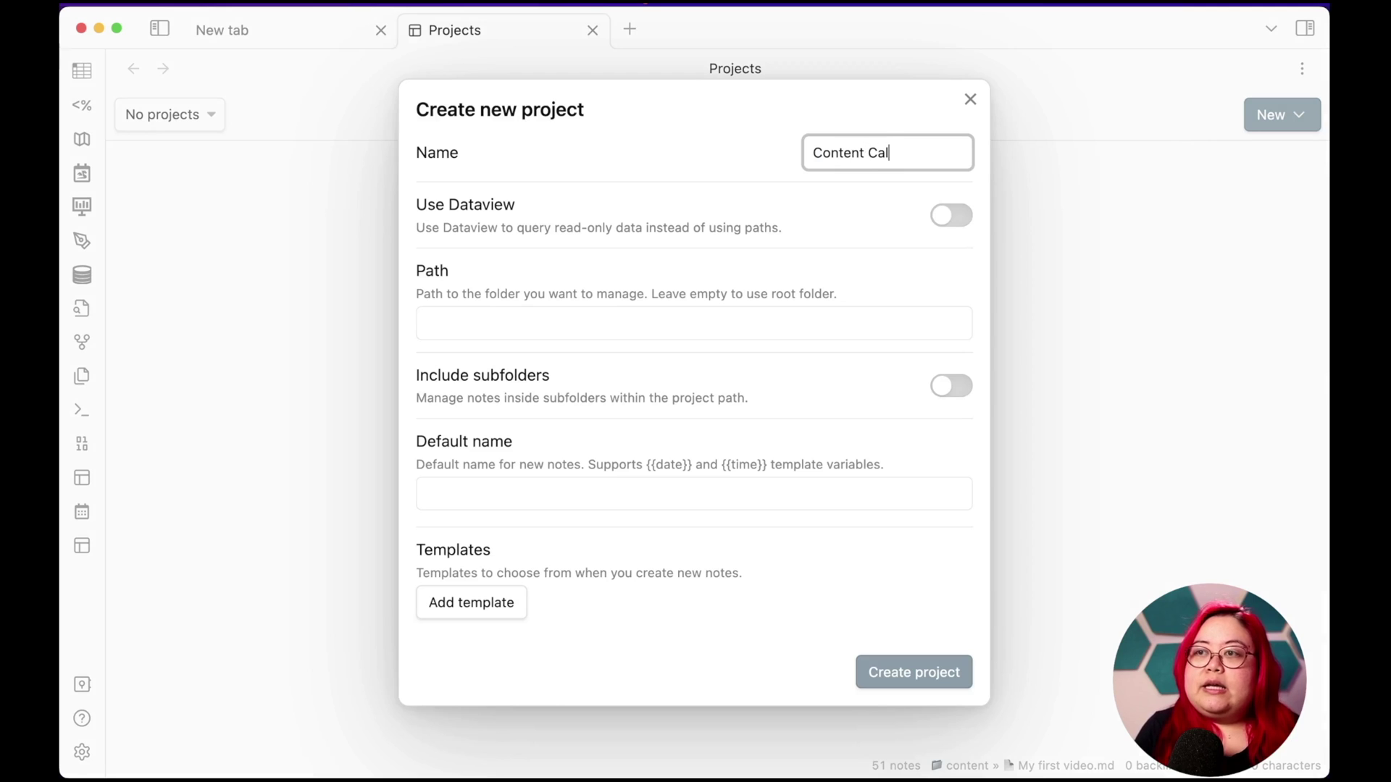
type("endar")
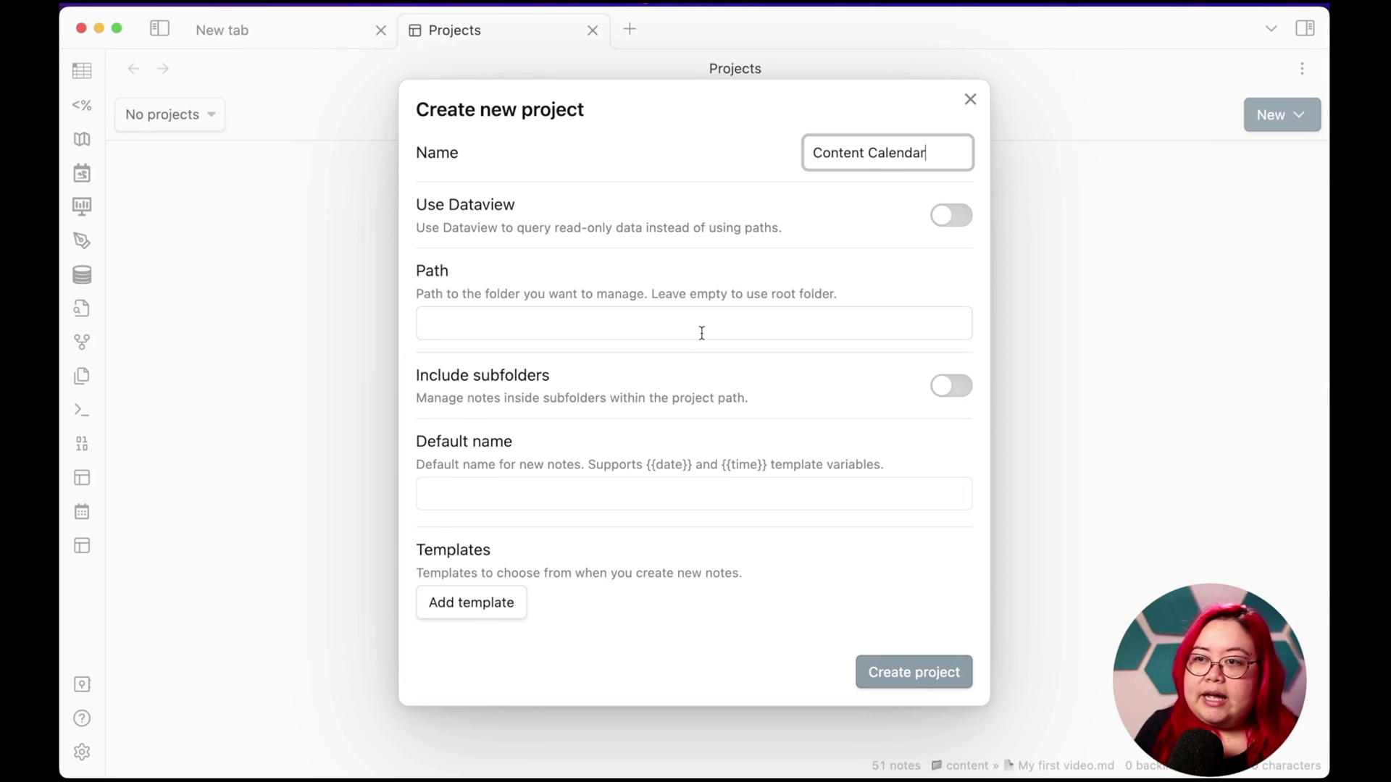
left_click(701, 333)
type("cont")
left_click(676, 376)
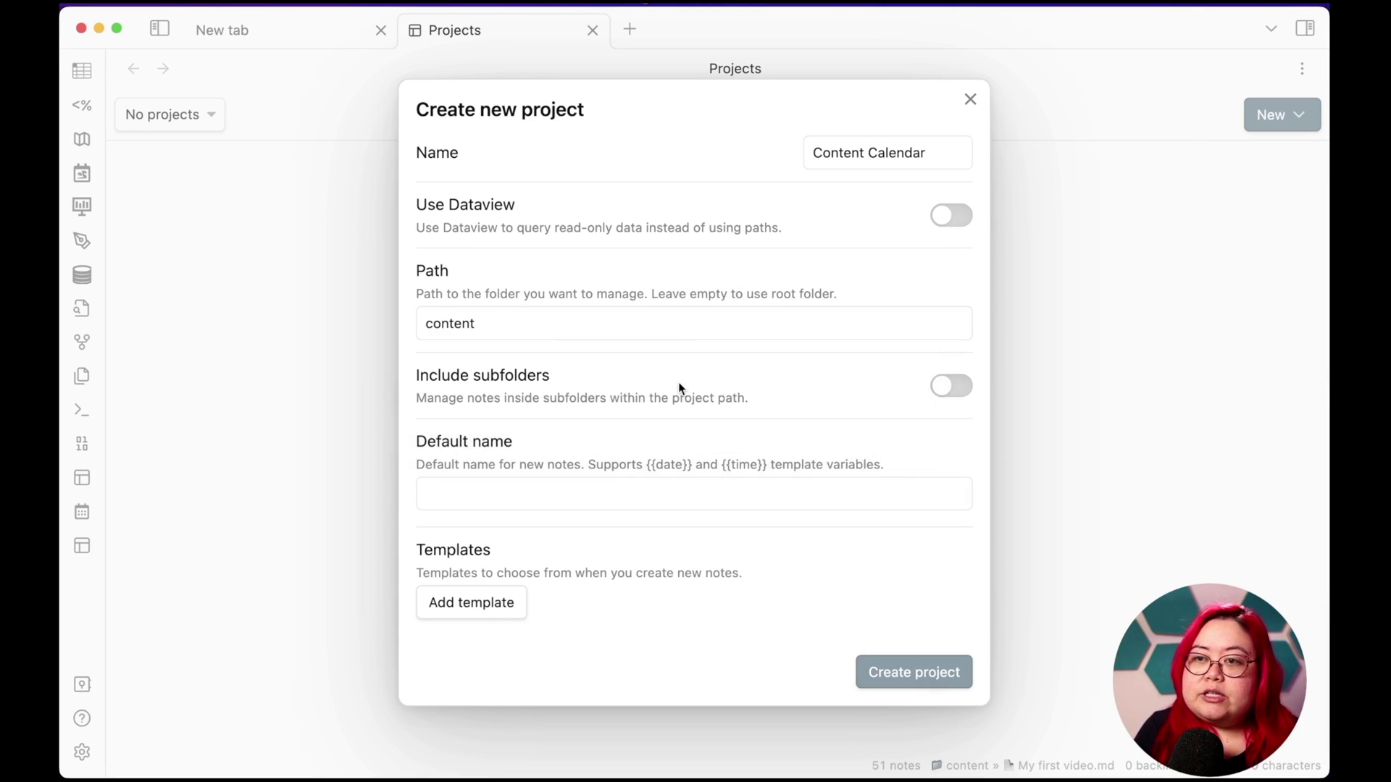
- Add templates/video.md as the project template and create the project
left_click(503, 605)
left_click(770, 598)
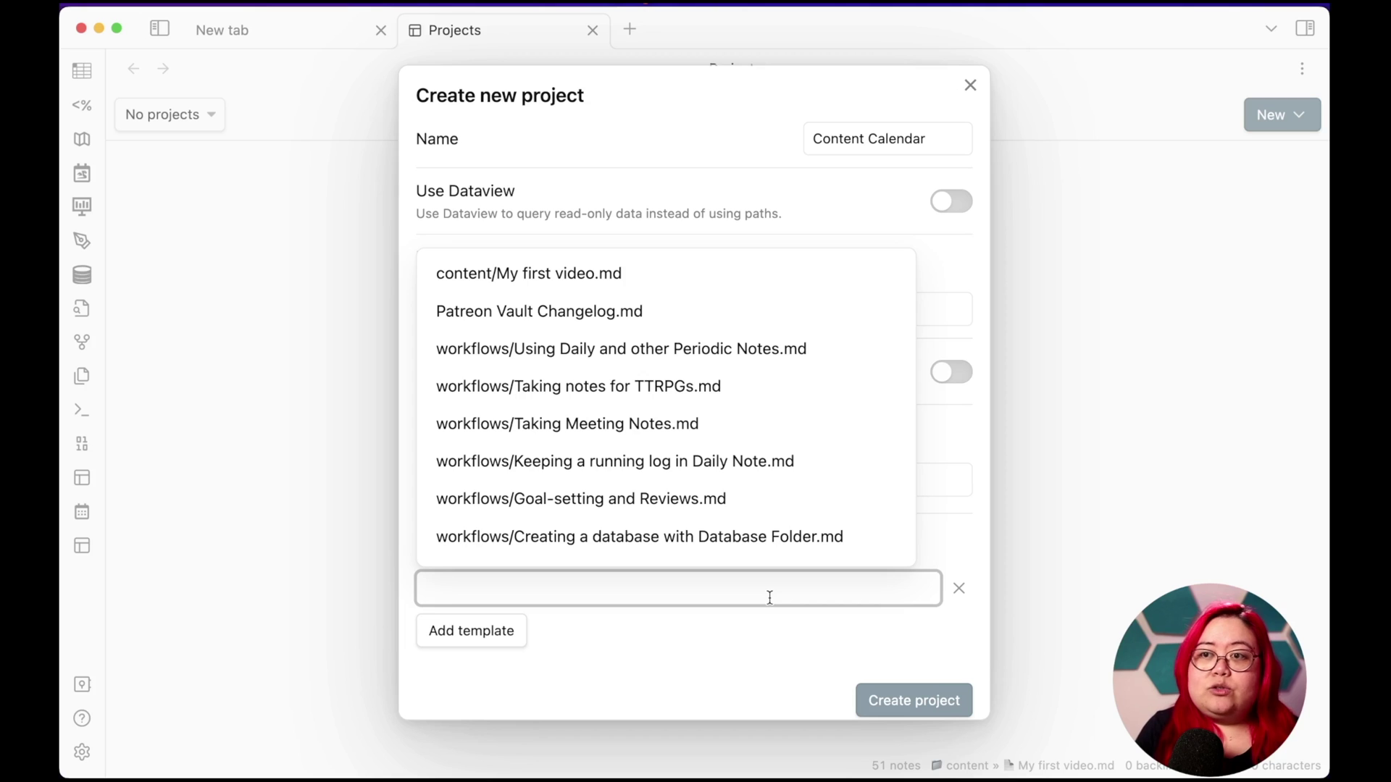
type("vidoe")
key("BackSpace")
key("BackSpace")
type("eo")
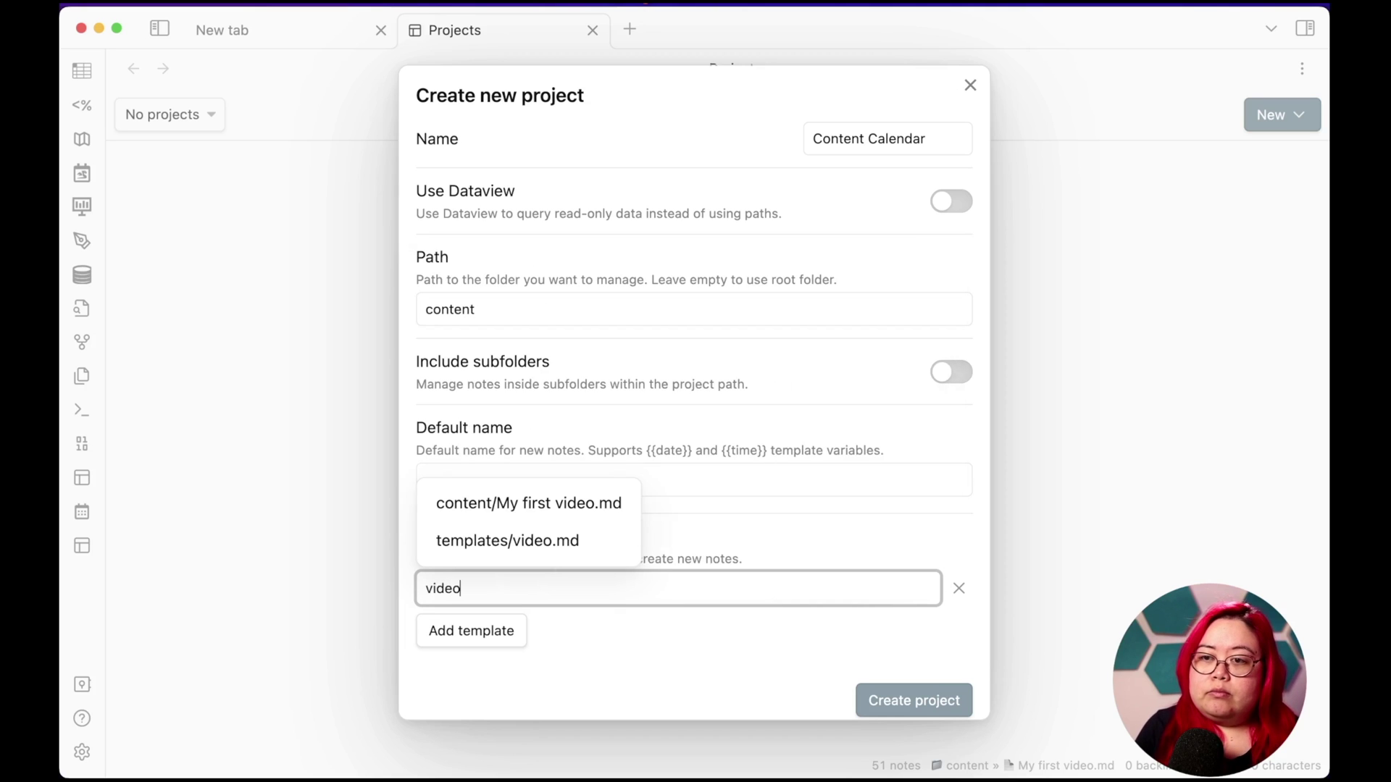
left_click(500, 555)
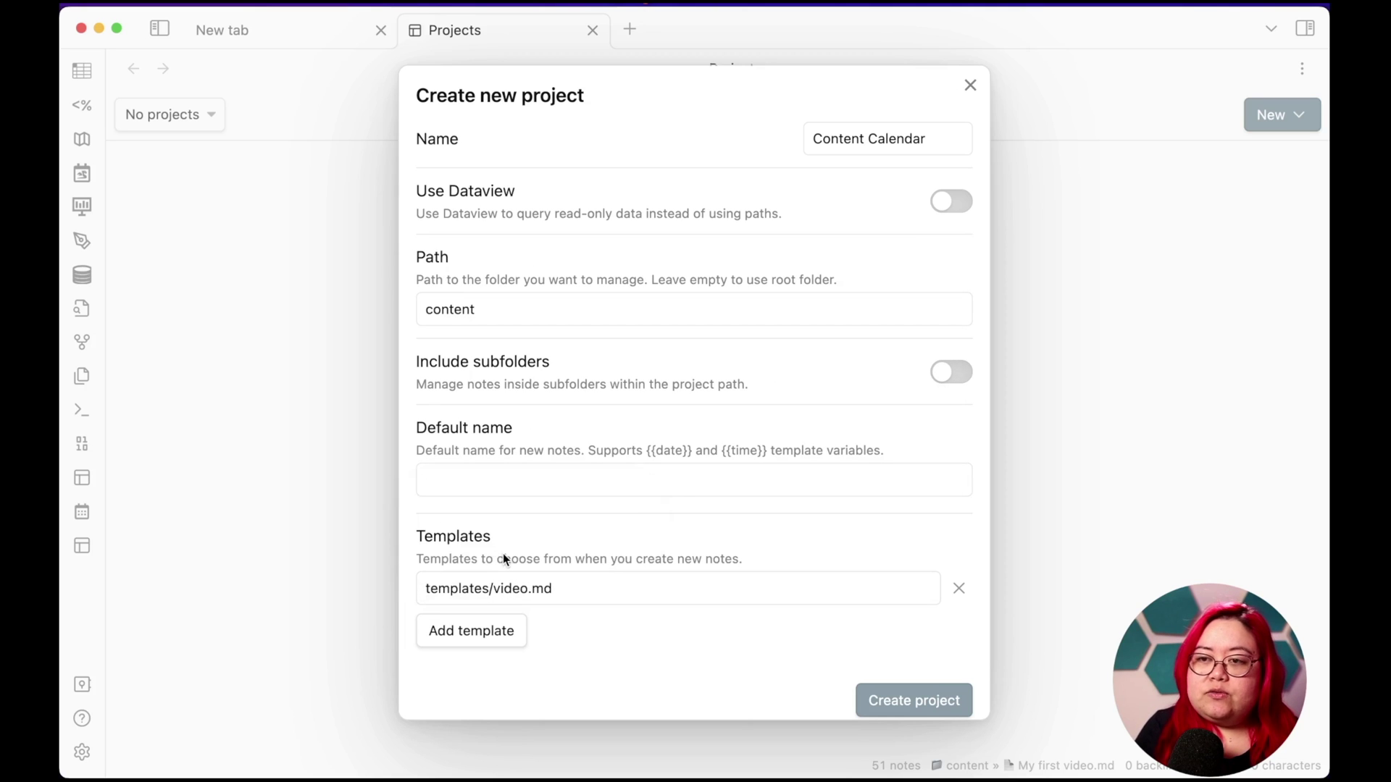
left_click(934, 703)
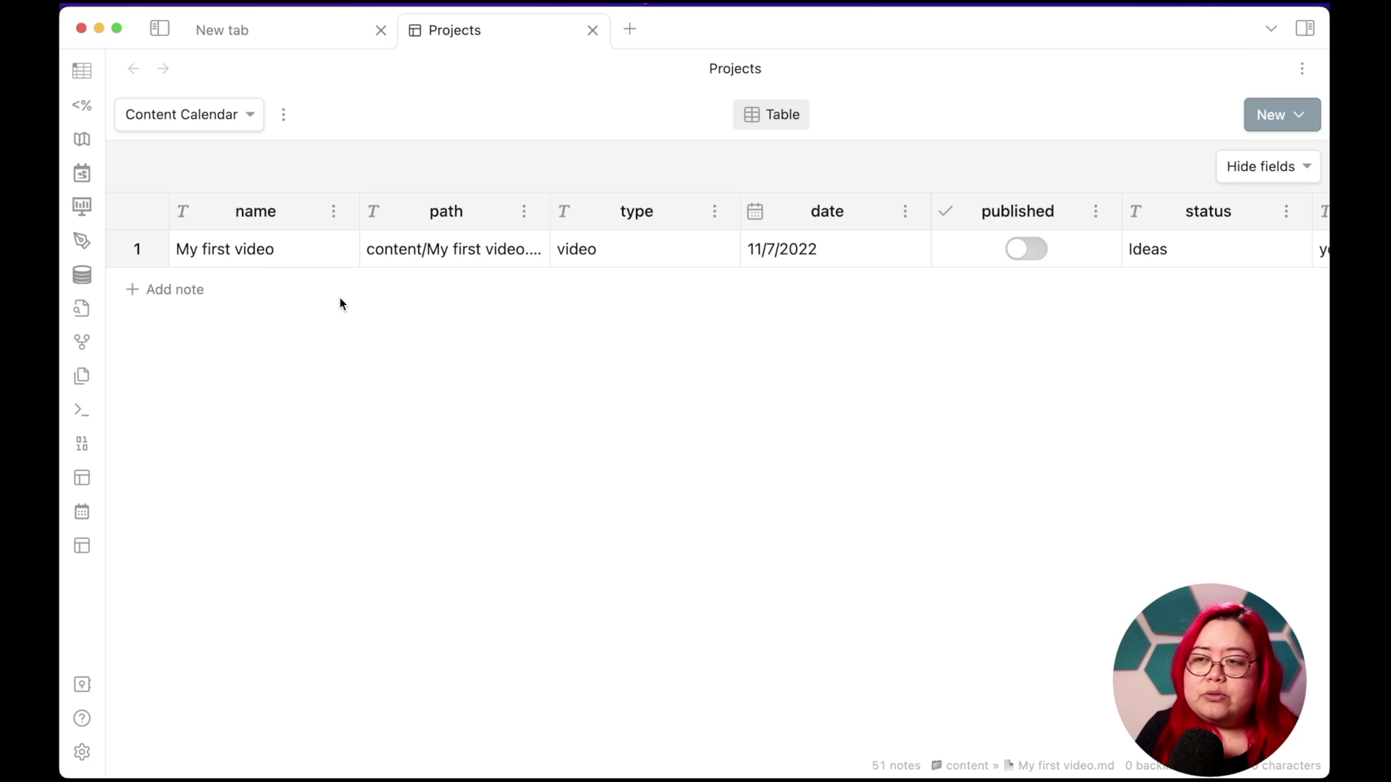
- Hide the path column and start editing My first video's 11/7/2022 date
left_click(1261, 168)
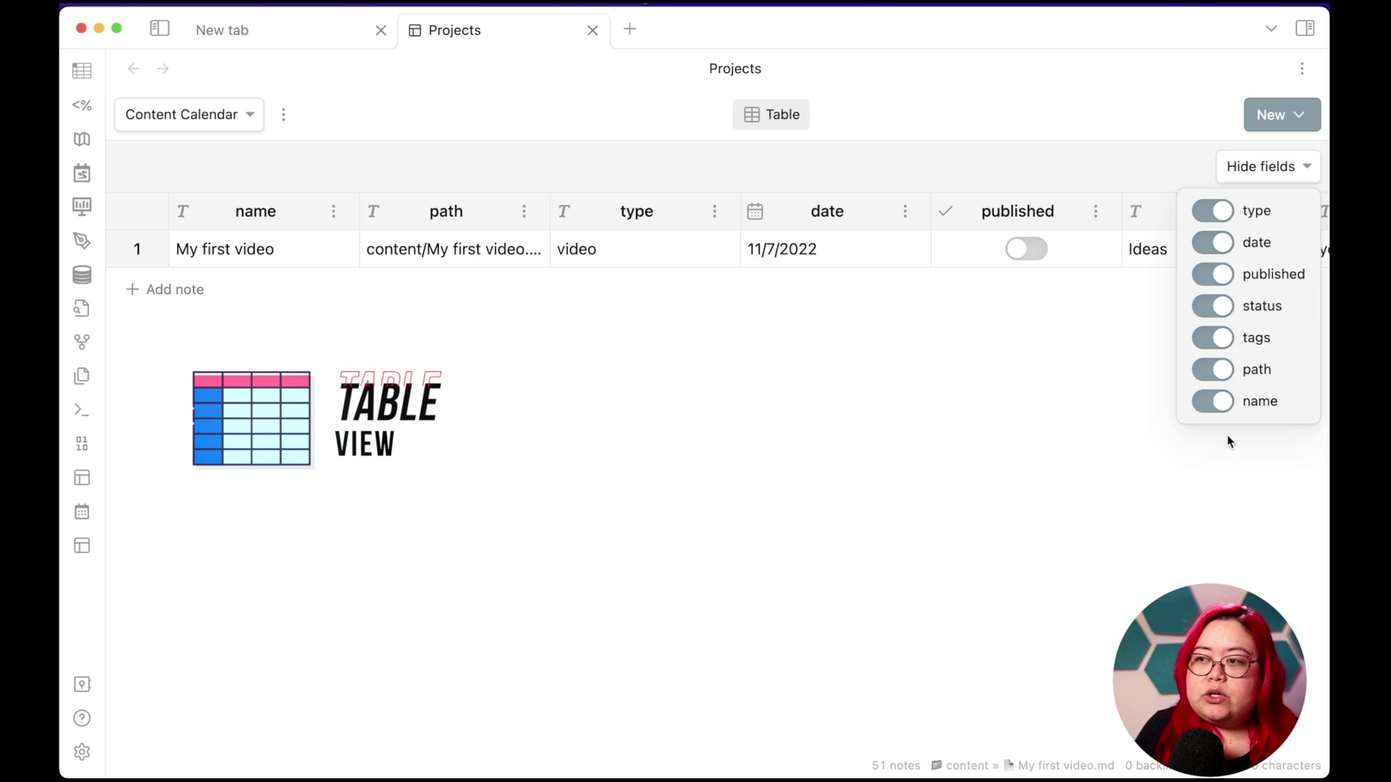
left_click(1218, 370)
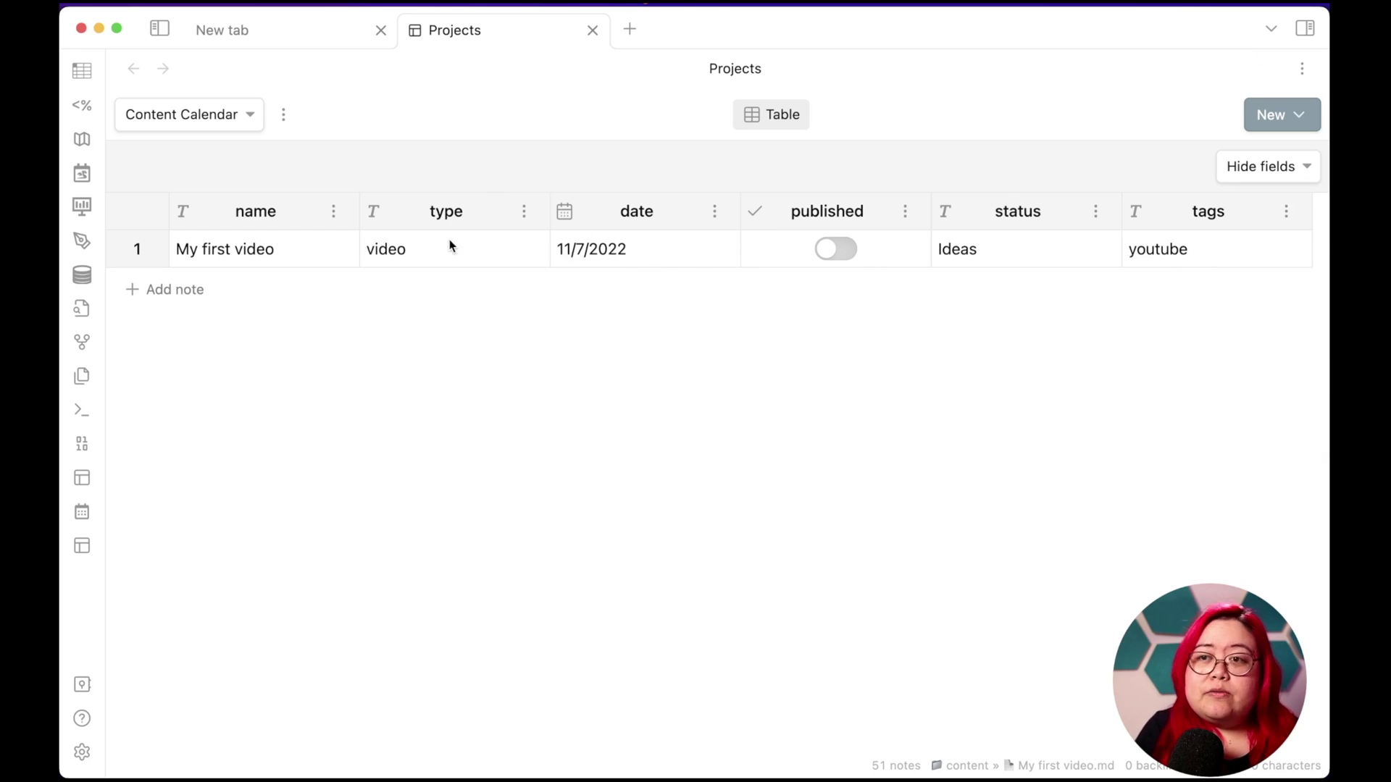
left_click(623, 251)
left_click(624, 251)
- Pick November 8 in the date picker, then open the My first video note
left_click(697, 249)
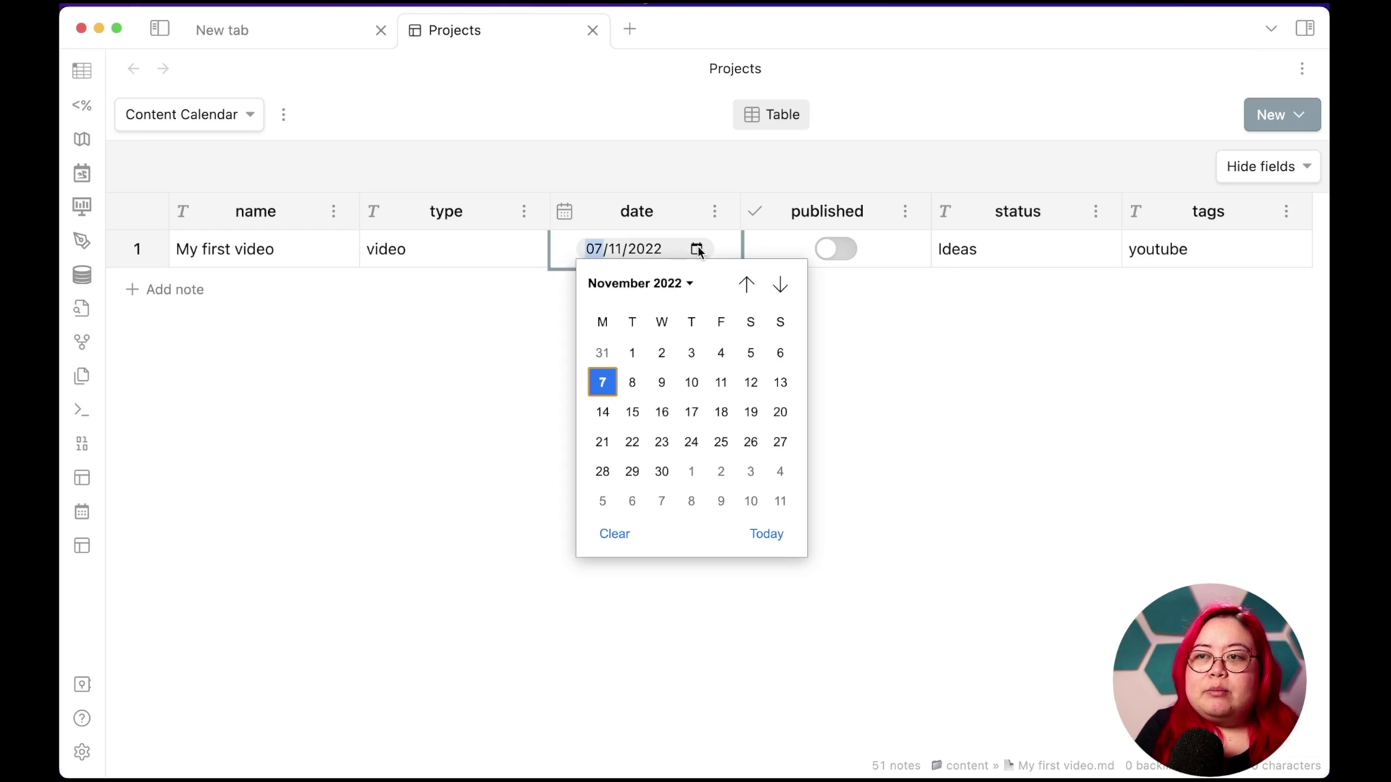
left_click(633, 386)
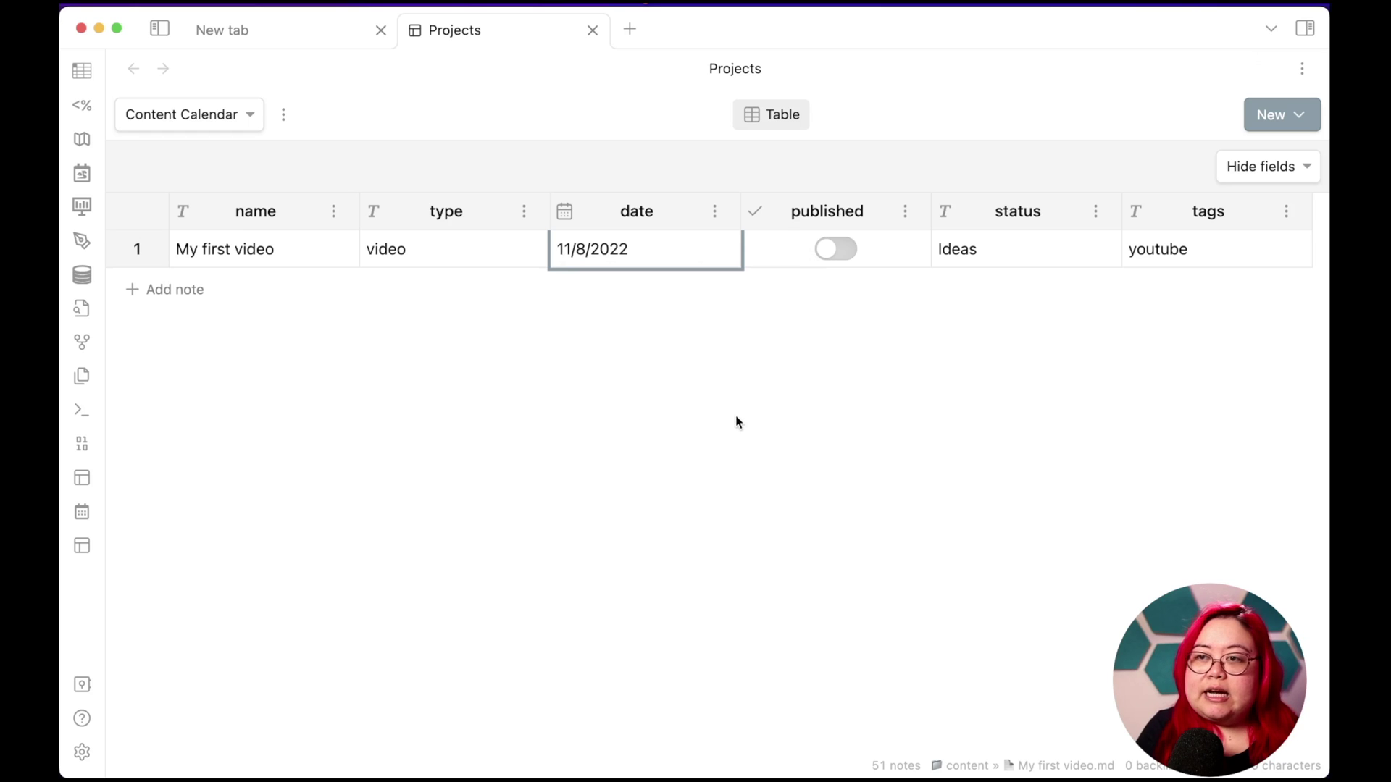
left_click(736, 423)
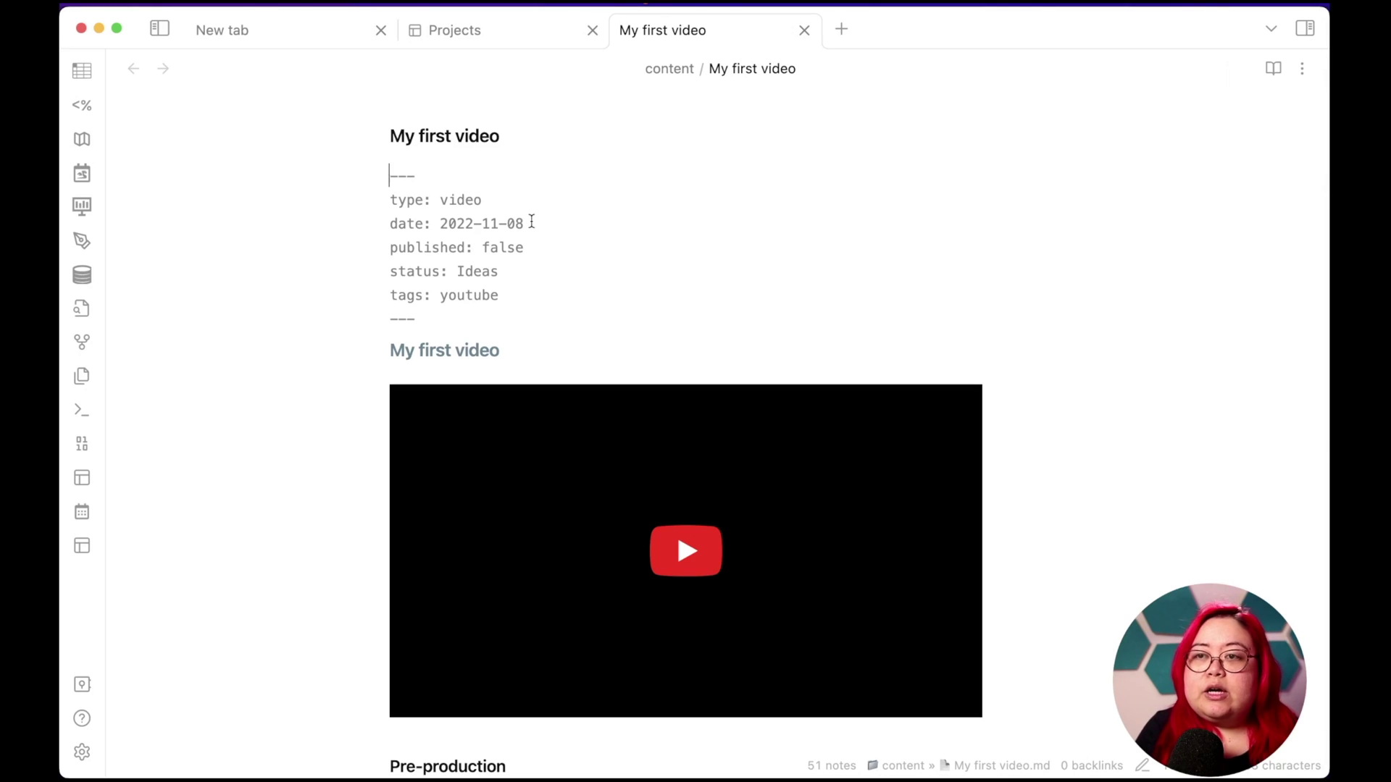
- Inspect the note's date: 2022-11-08 line, then go back to the Content Calendar table
left_click_drag(532, 223, 390, 224)
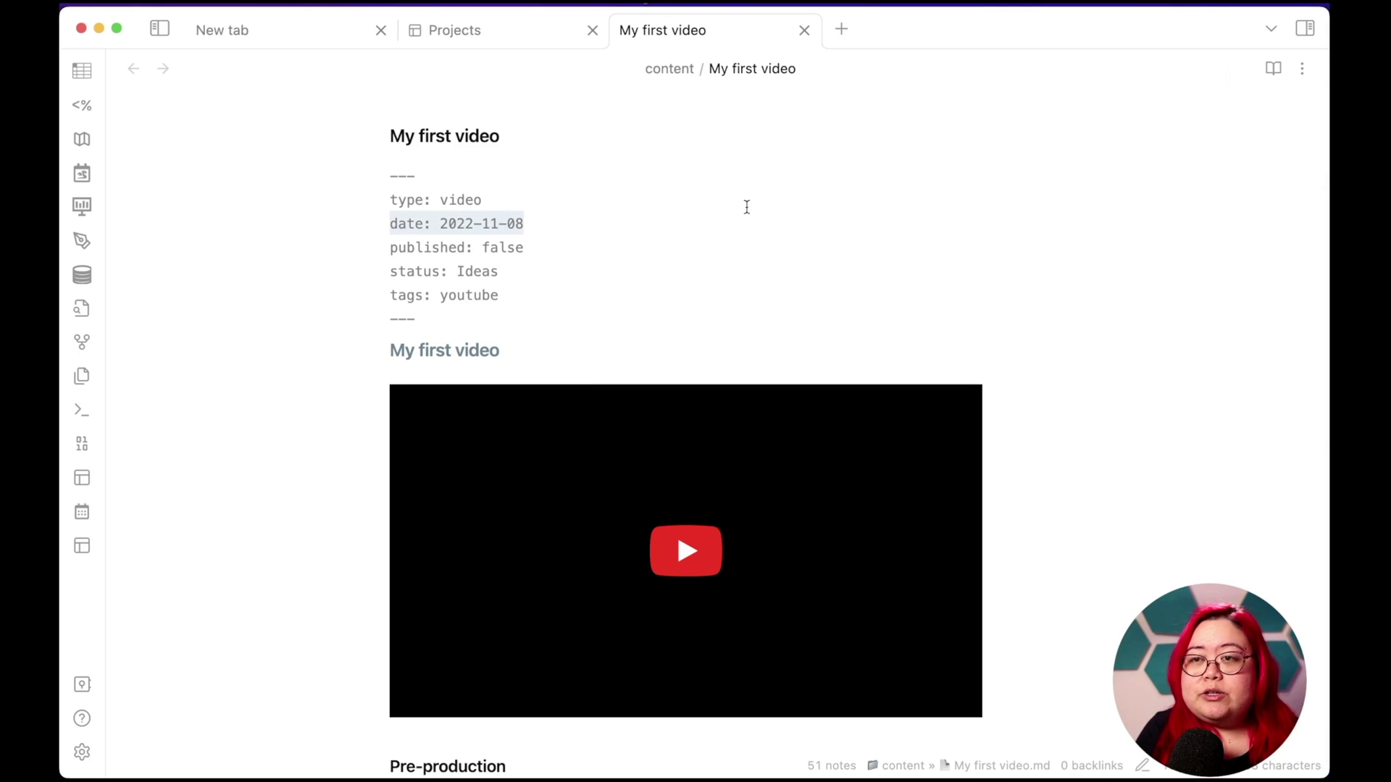
left_click(562, 215)
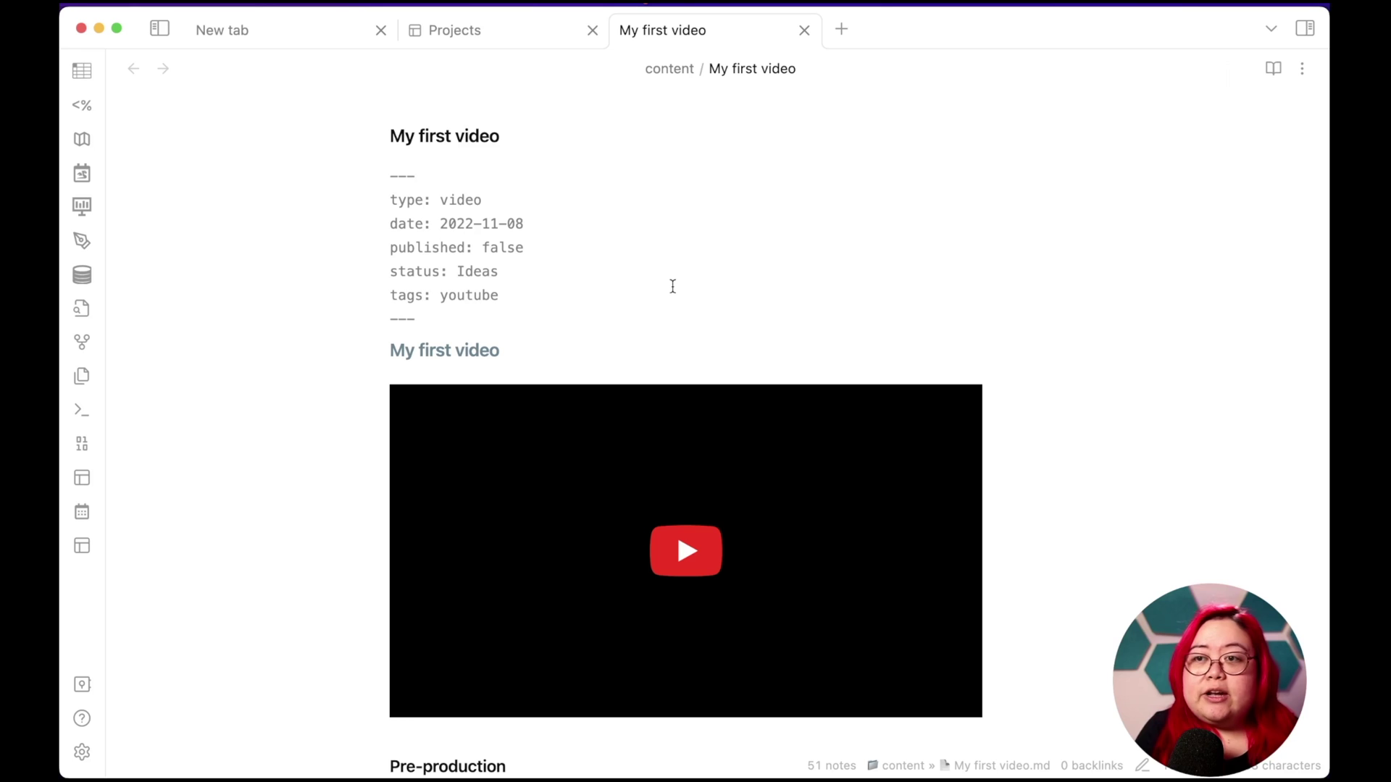
left_click(513, 21)
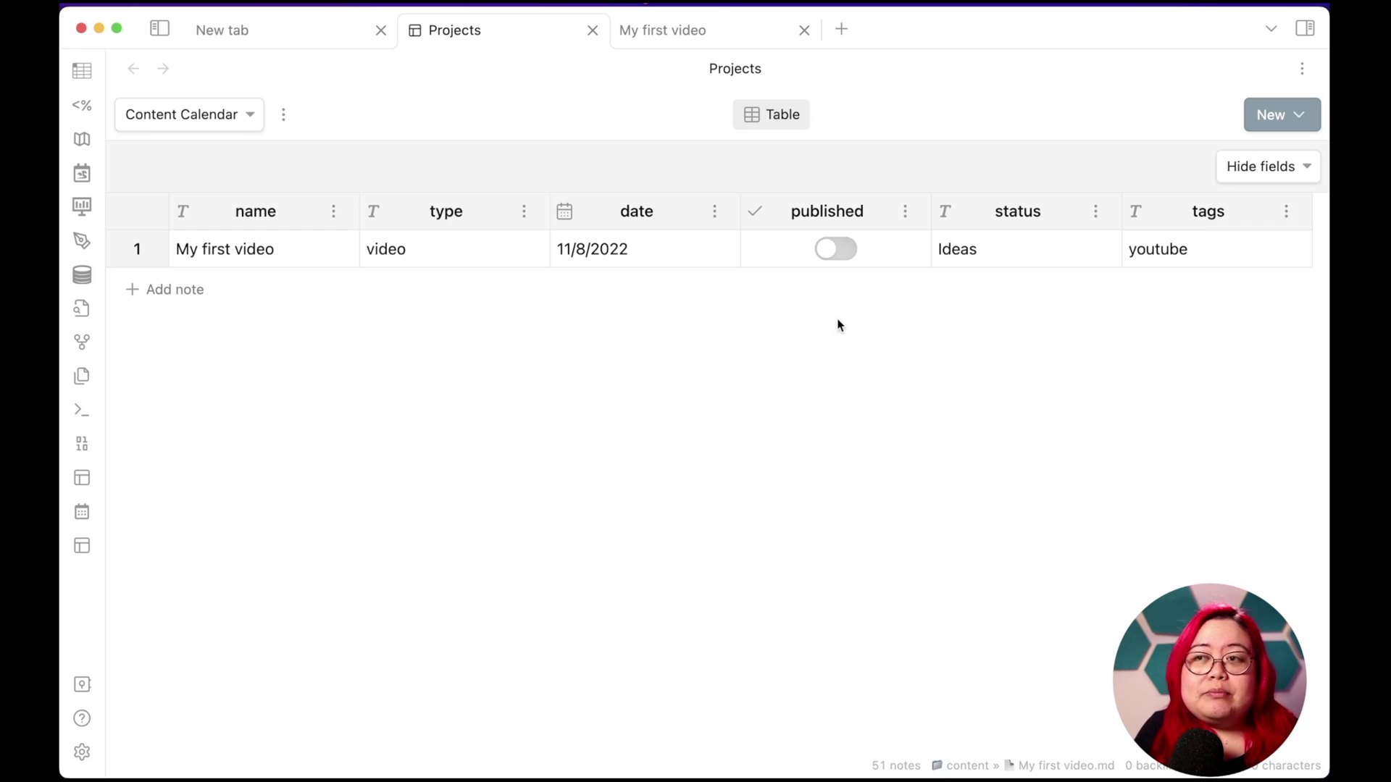
- Add a Calendar view named 'Schedule' that uses date as its date field
left_click(1302, 119)
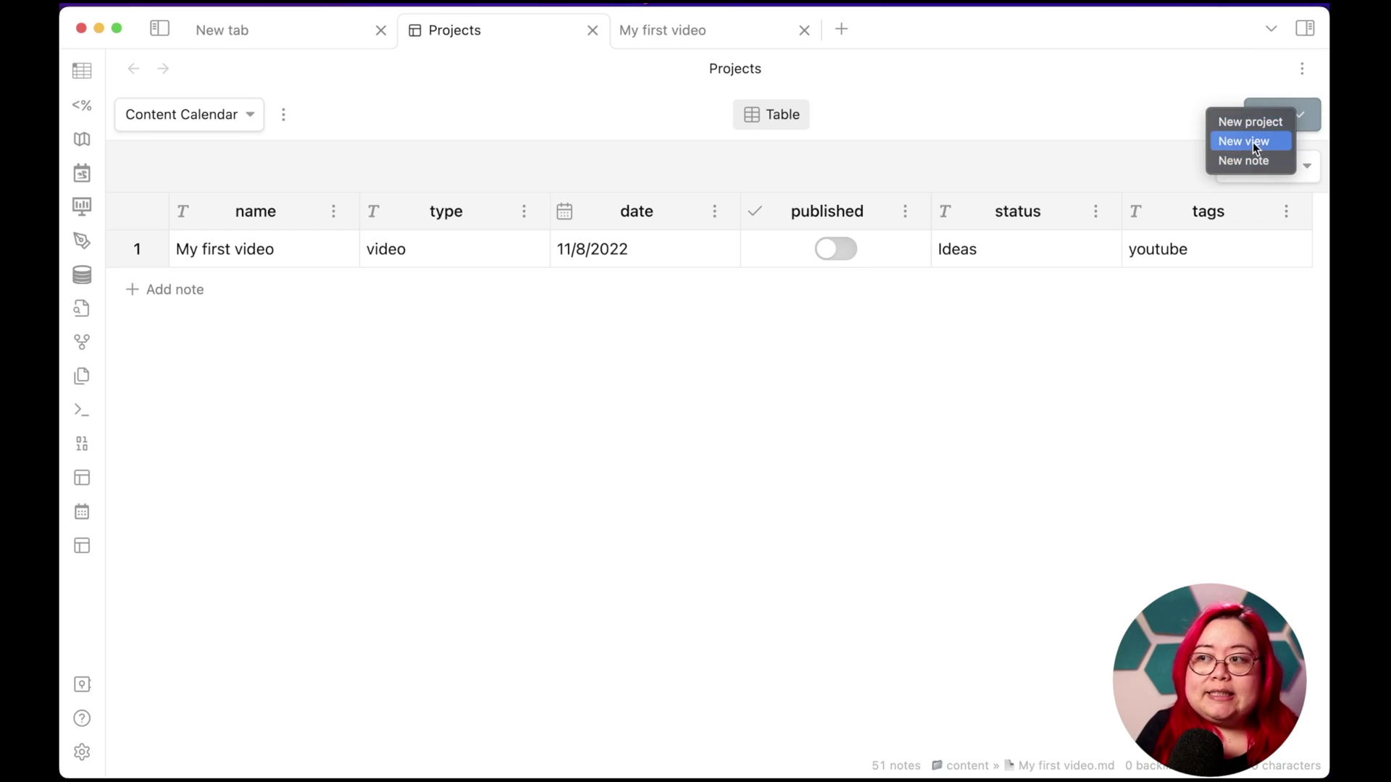
left_click(1253, 143)
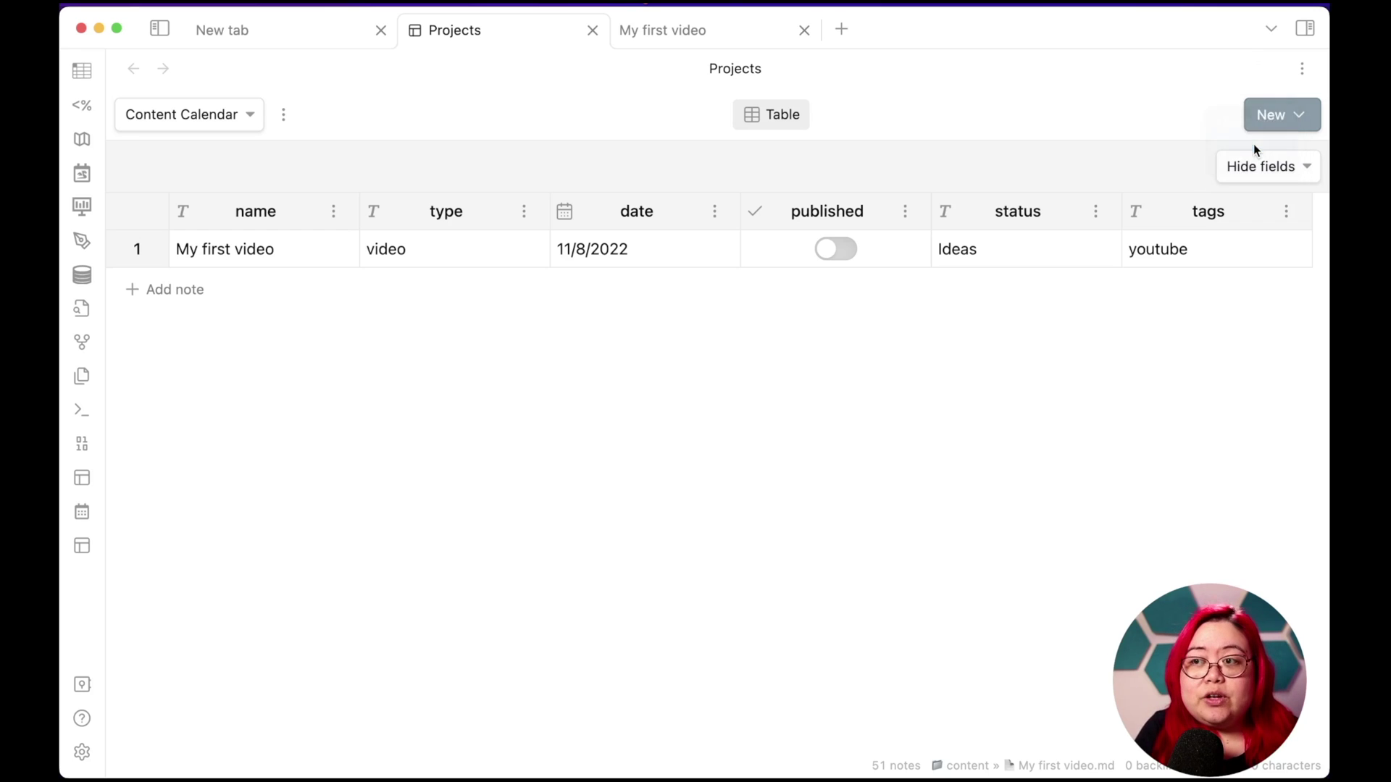
left_click(924, 322)
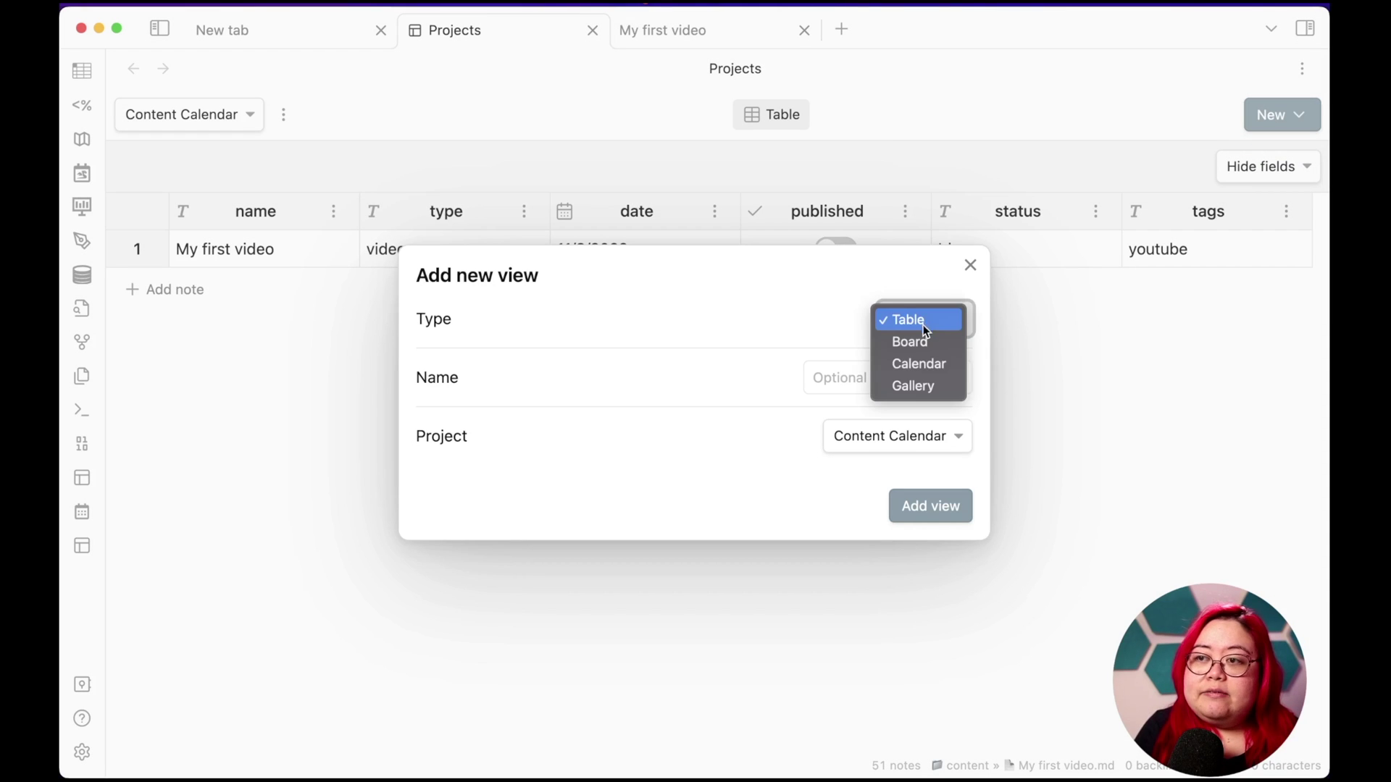
left_click(924, 362)
left_click(891, 382)
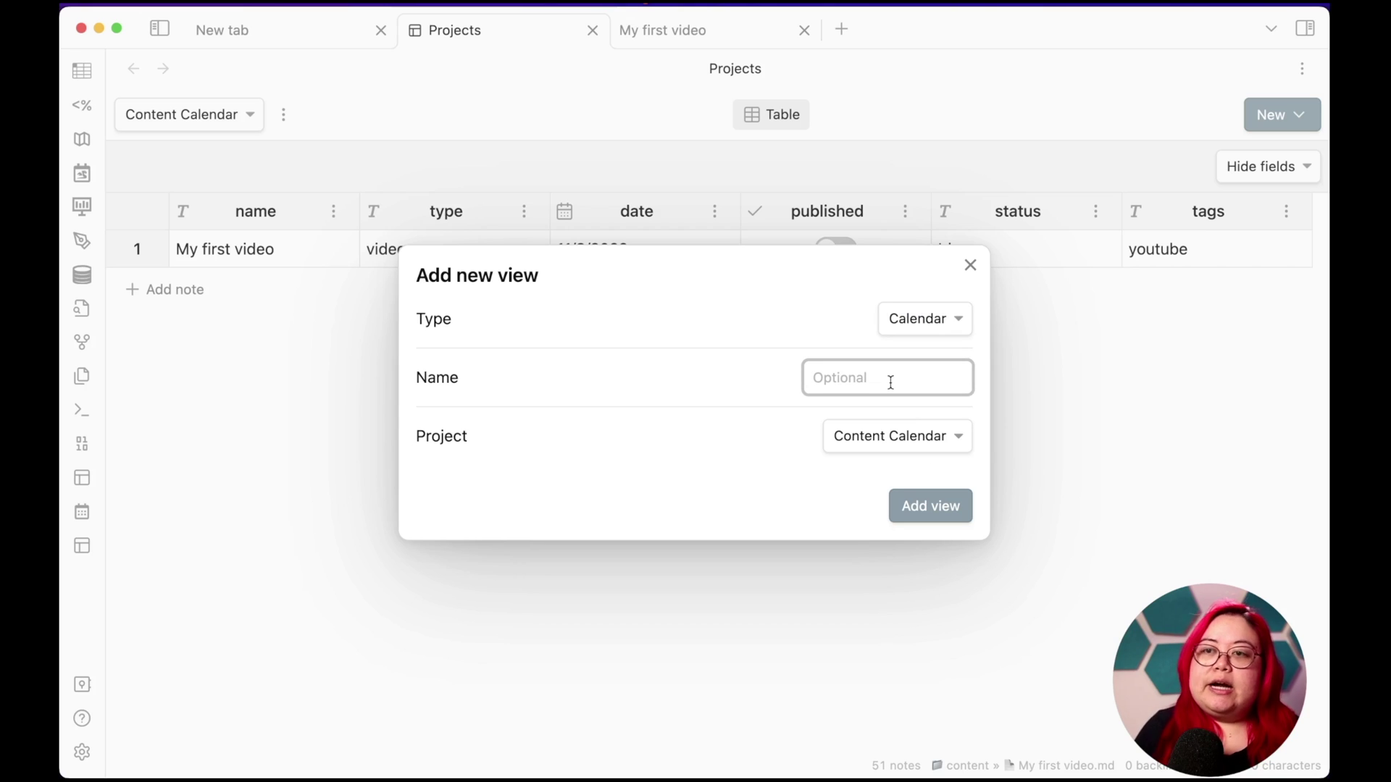
type("Schedule")
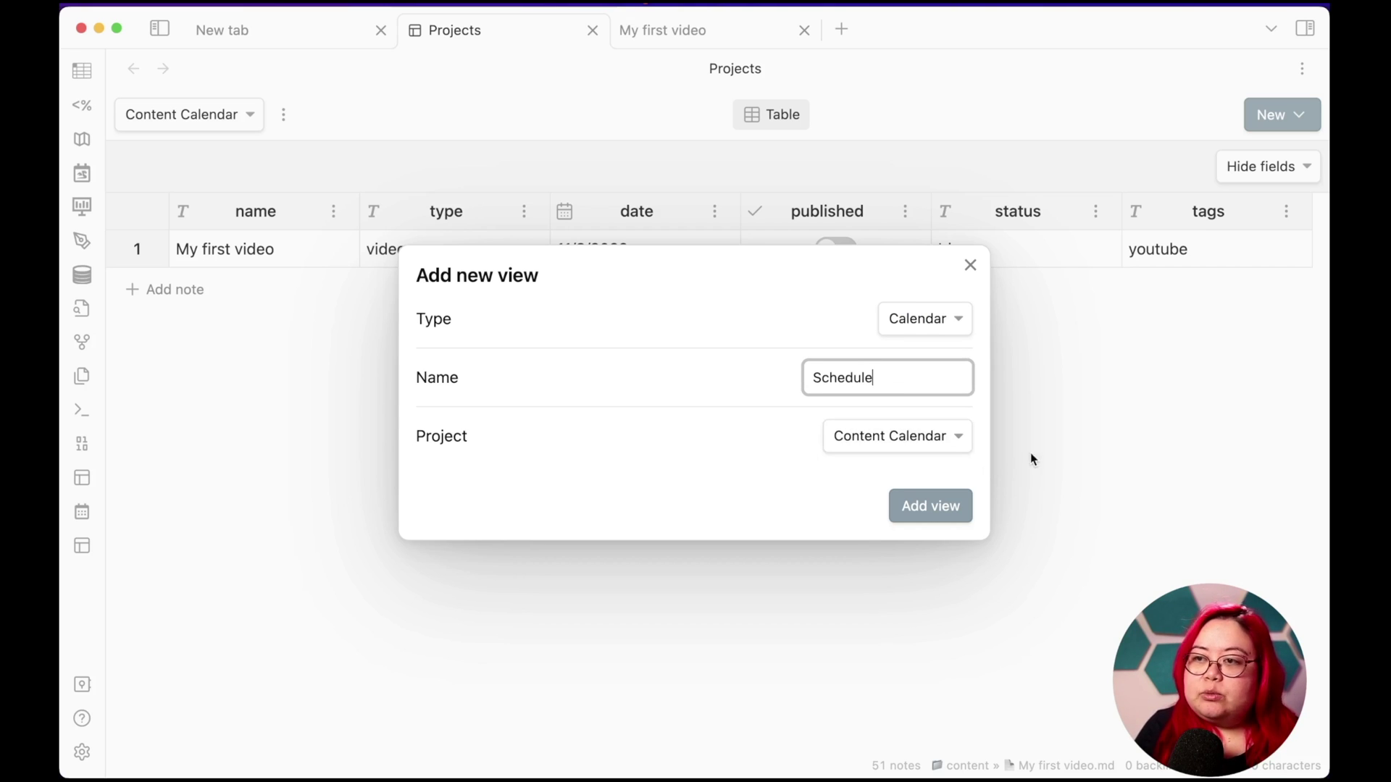
left_click(921, 508)
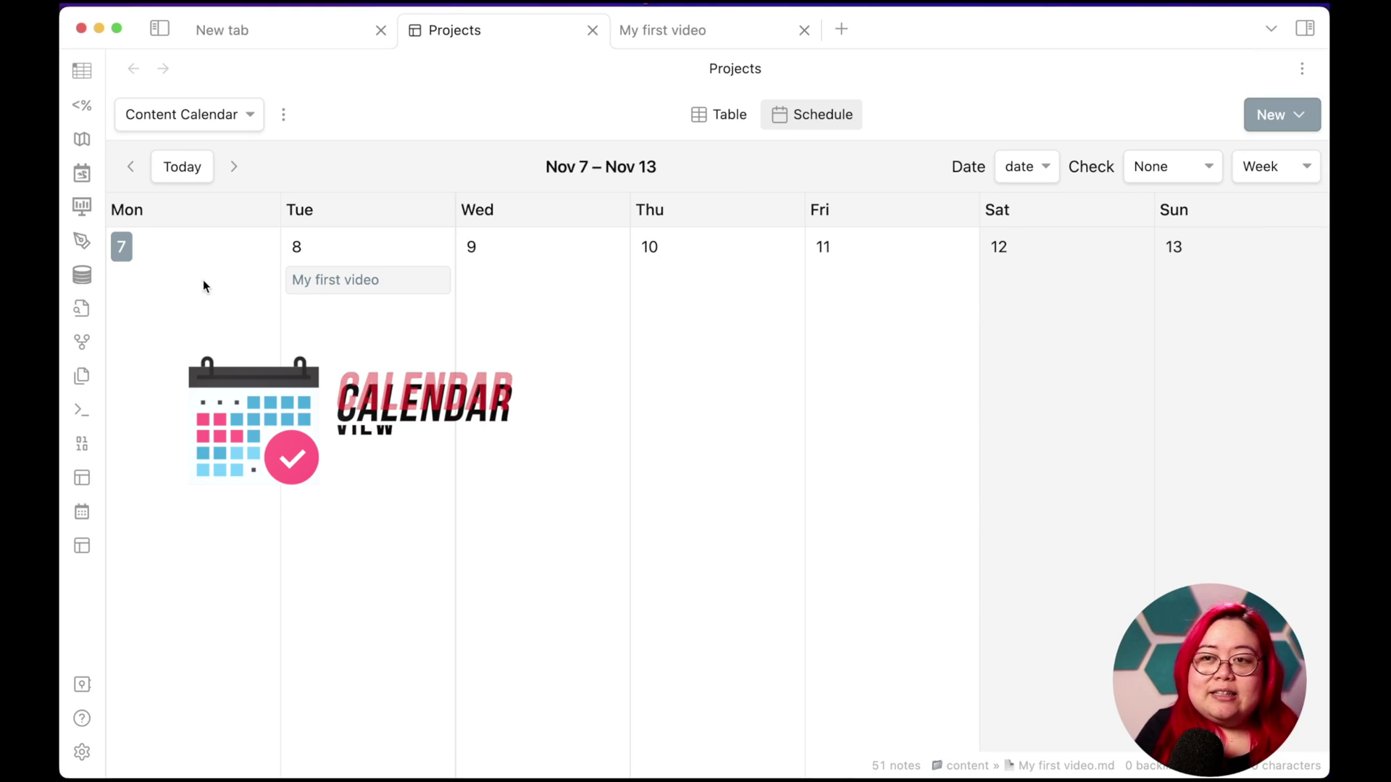
left_click(1029, 175)
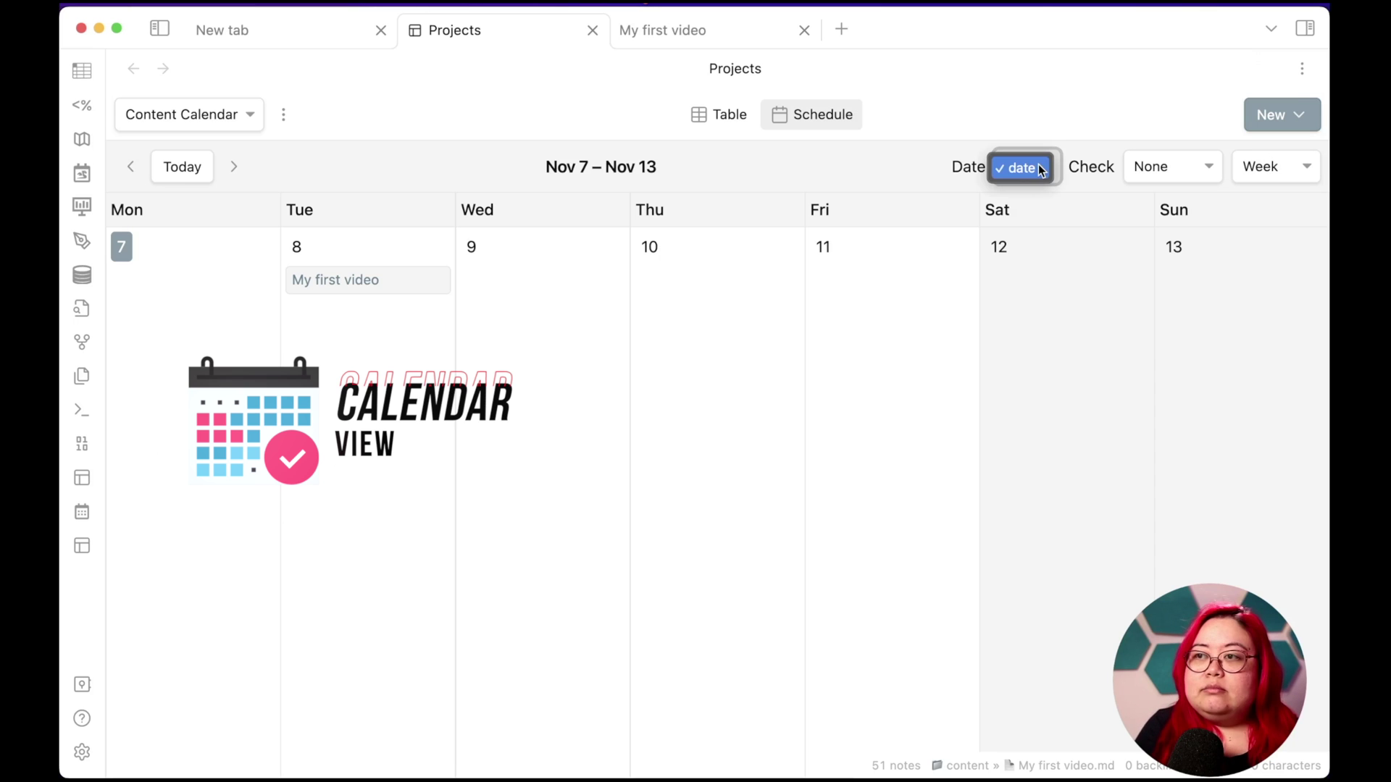
left_click(1038, 164)
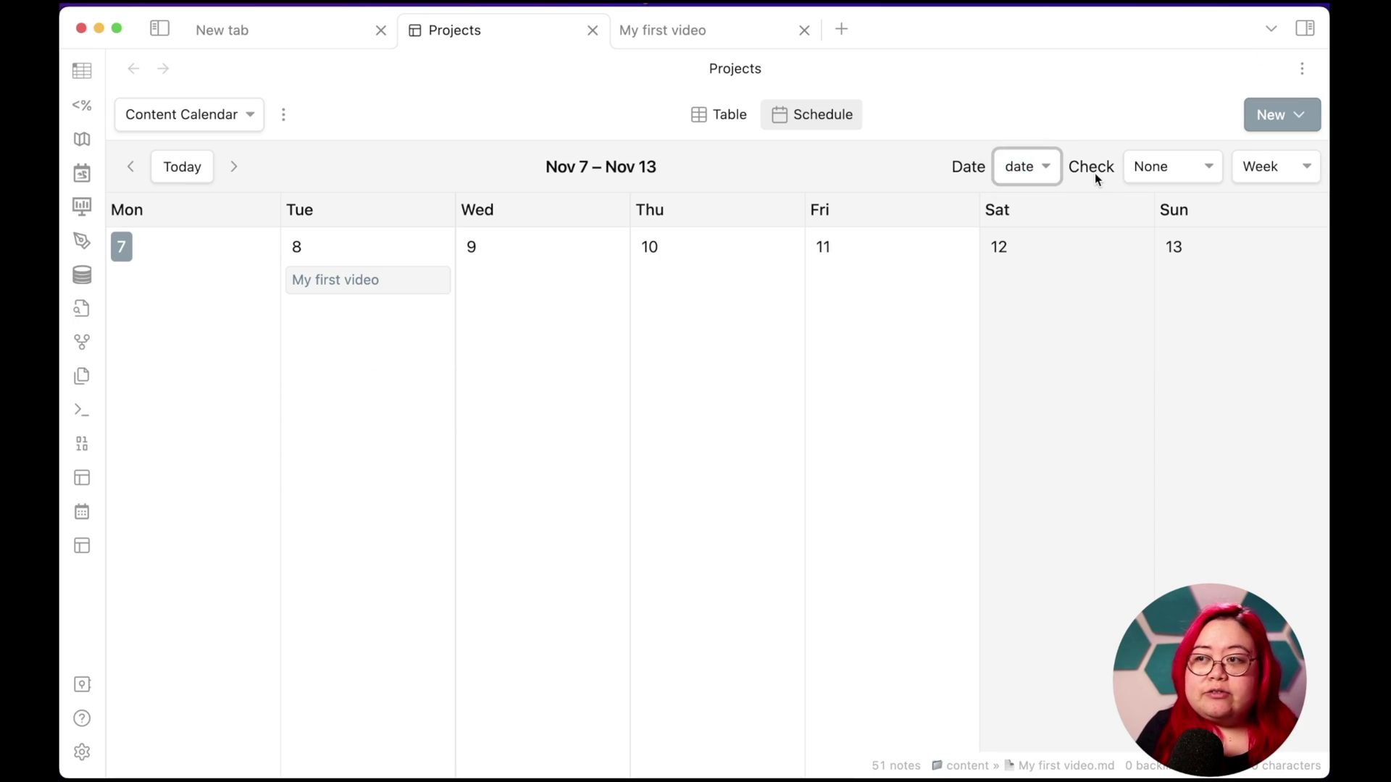
- Set the Schedule check field to published and span to Month, then tick My first video
left_click(1167, 173)
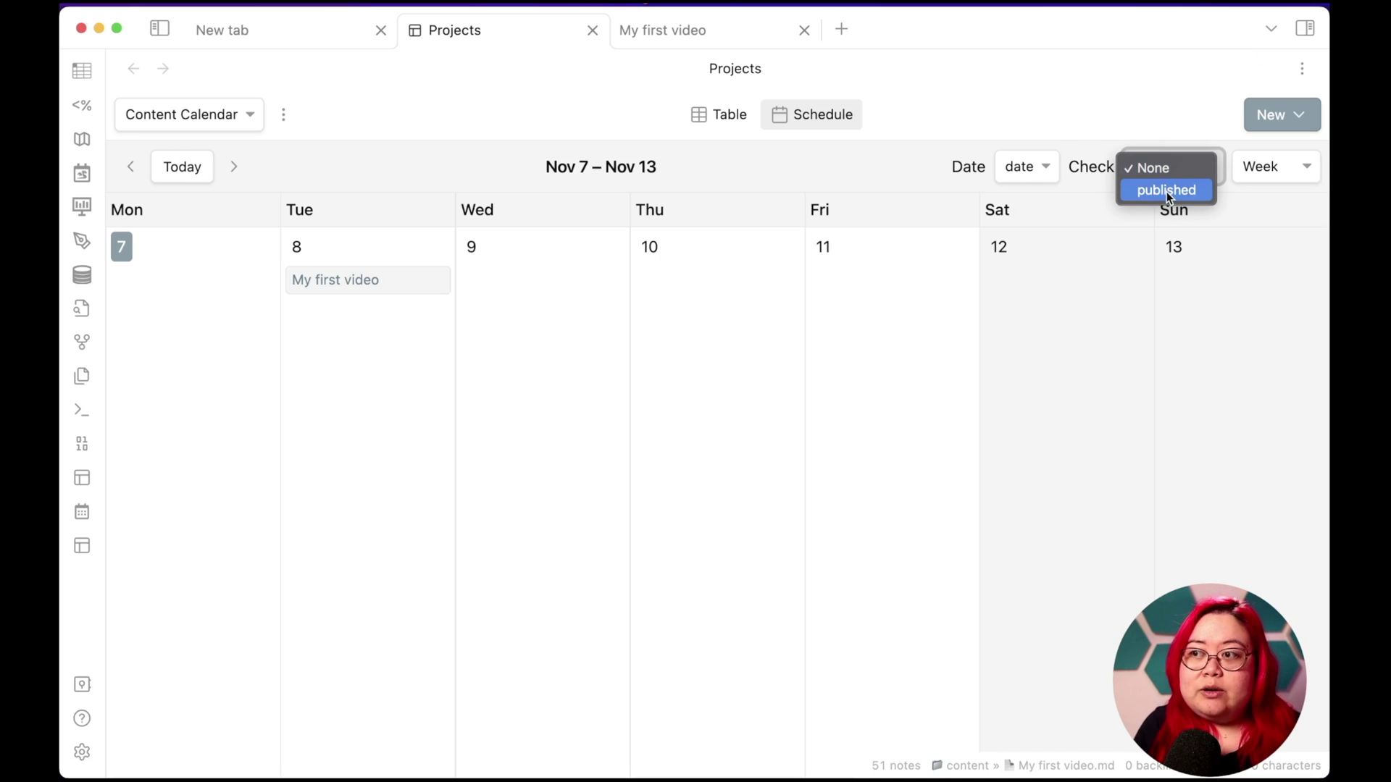
left_click(1167, 192)
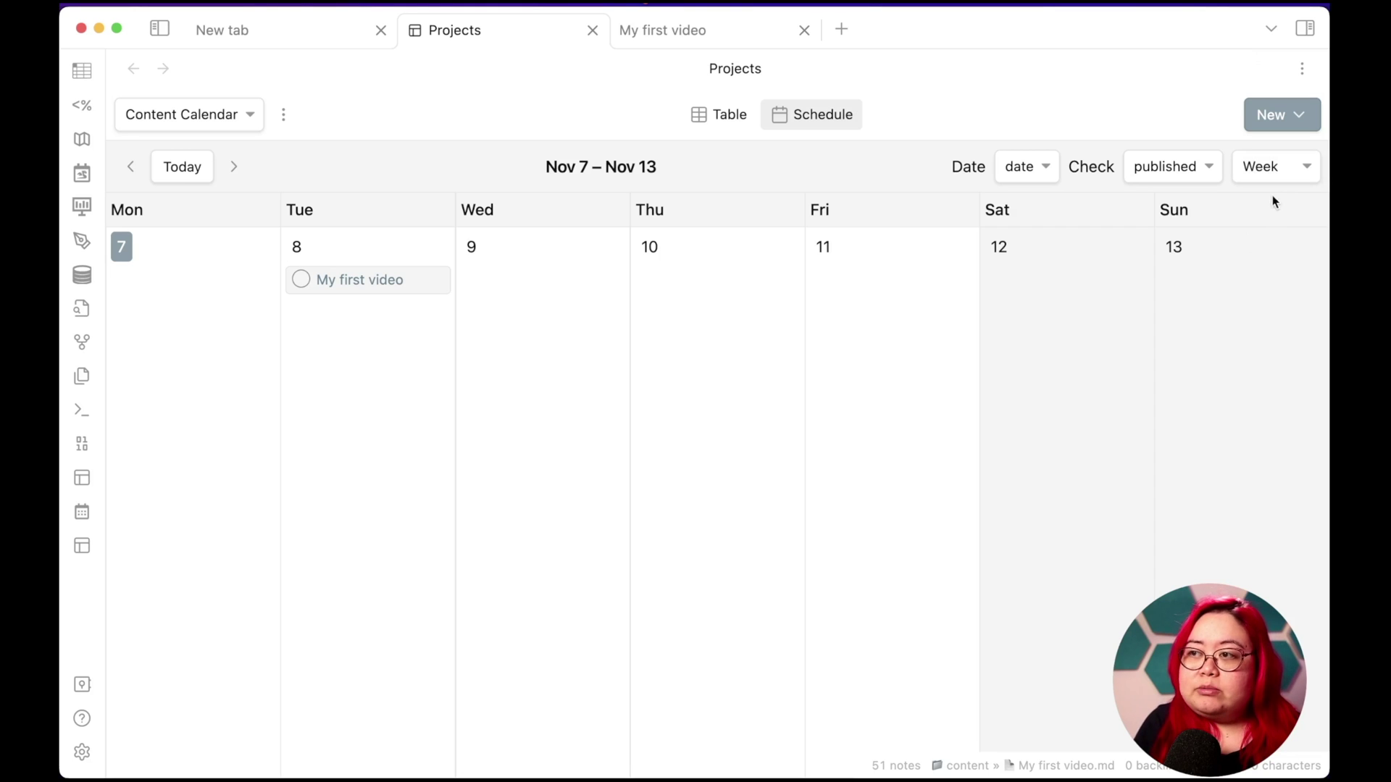
left_click(1272, 168)
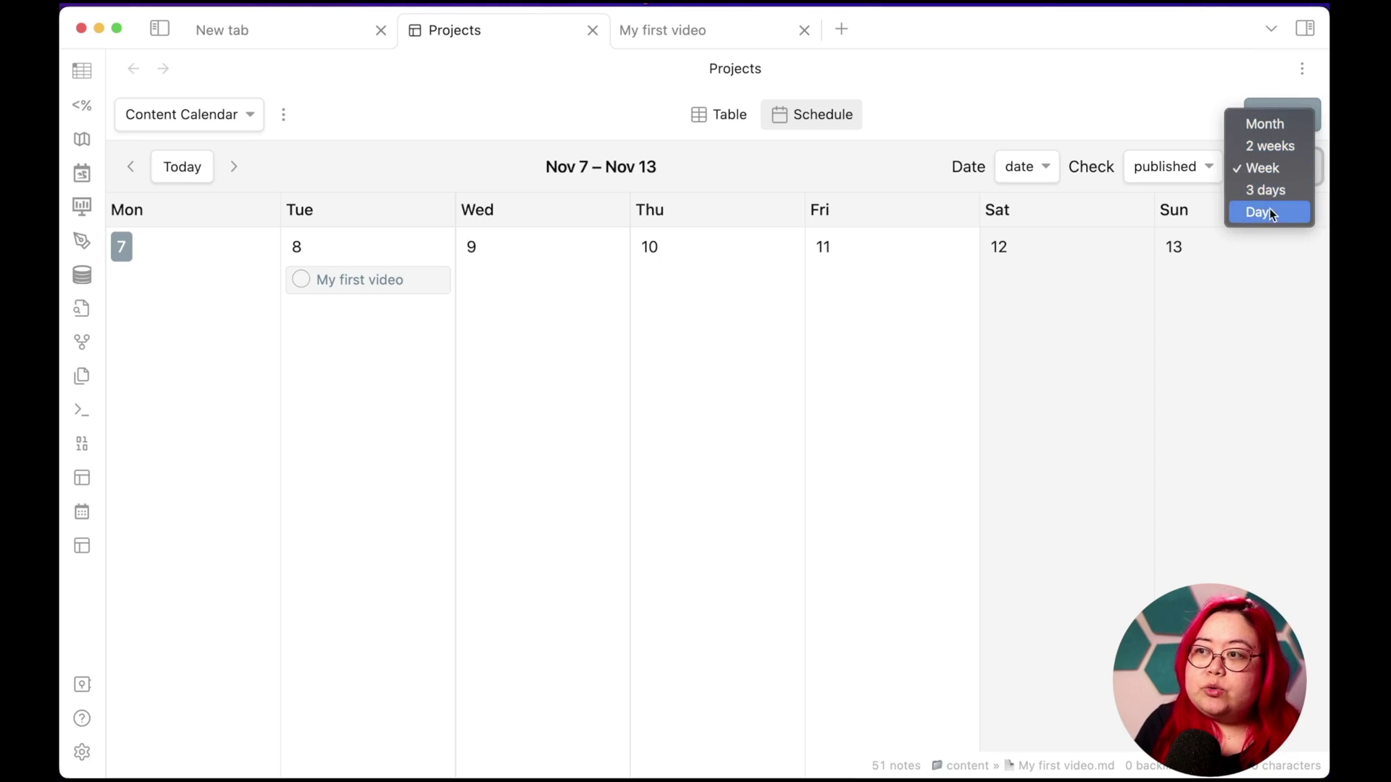
left_click(1267, 125)
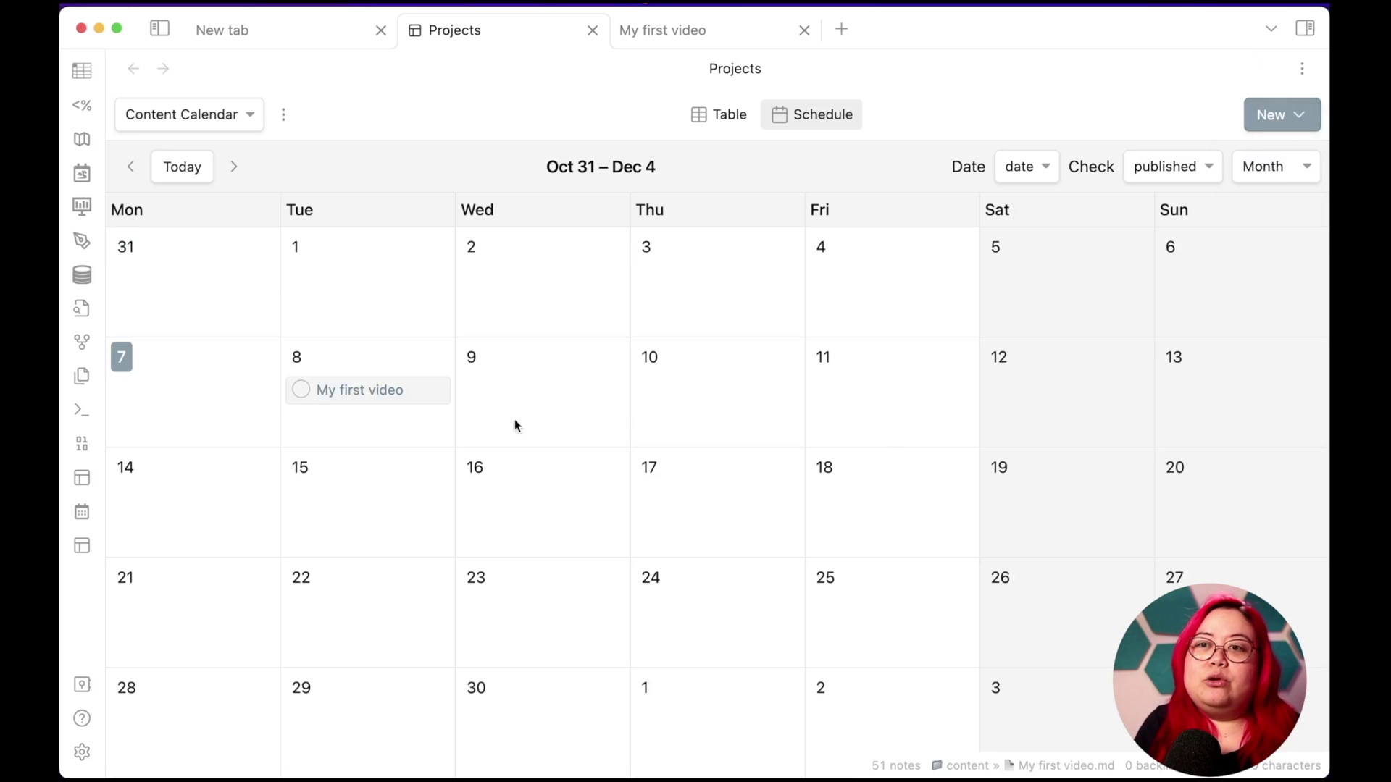
left_click(302, 391)
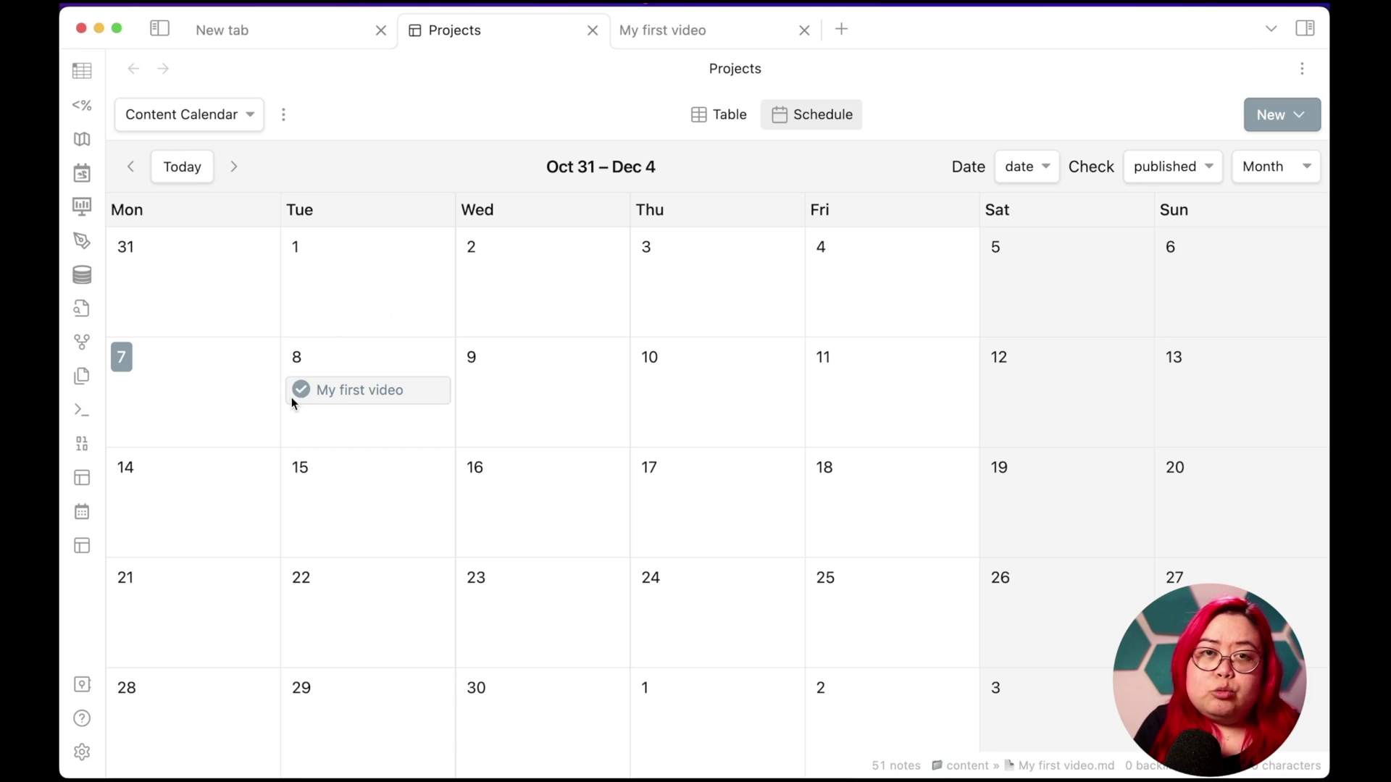
- Check My first video's published frontmatter line and confirm it reads false
left_click(679, 32)
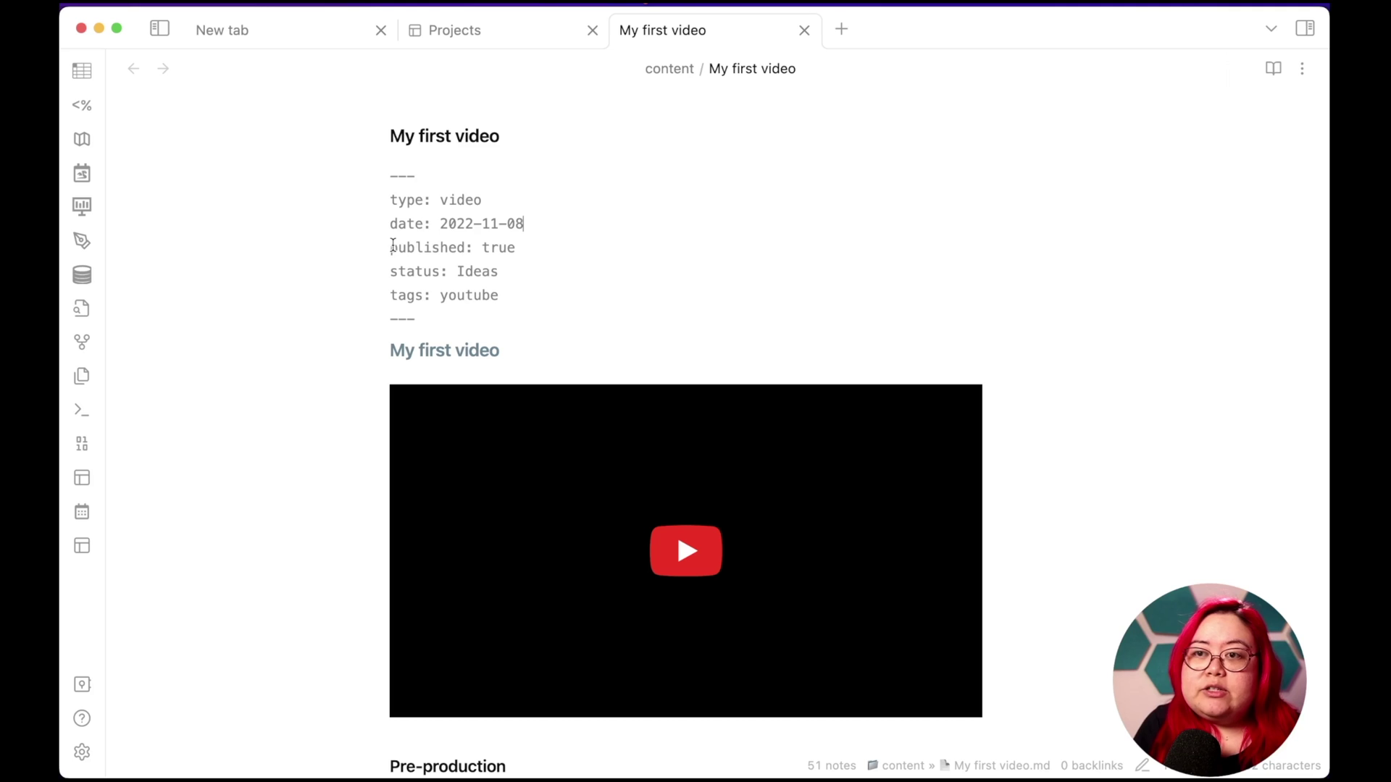
left_click_drag(392, 247, 550, 247)
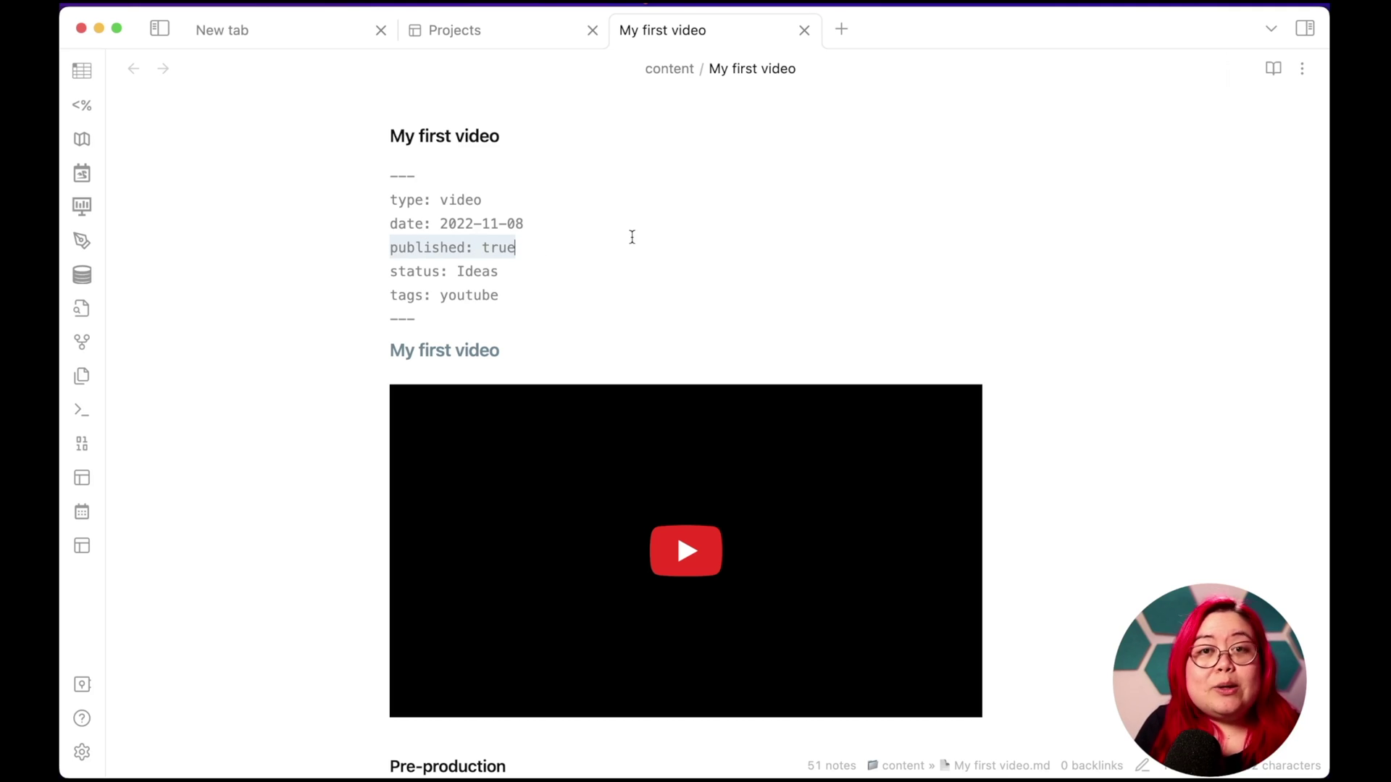
key("ctrl+shift+Tab")
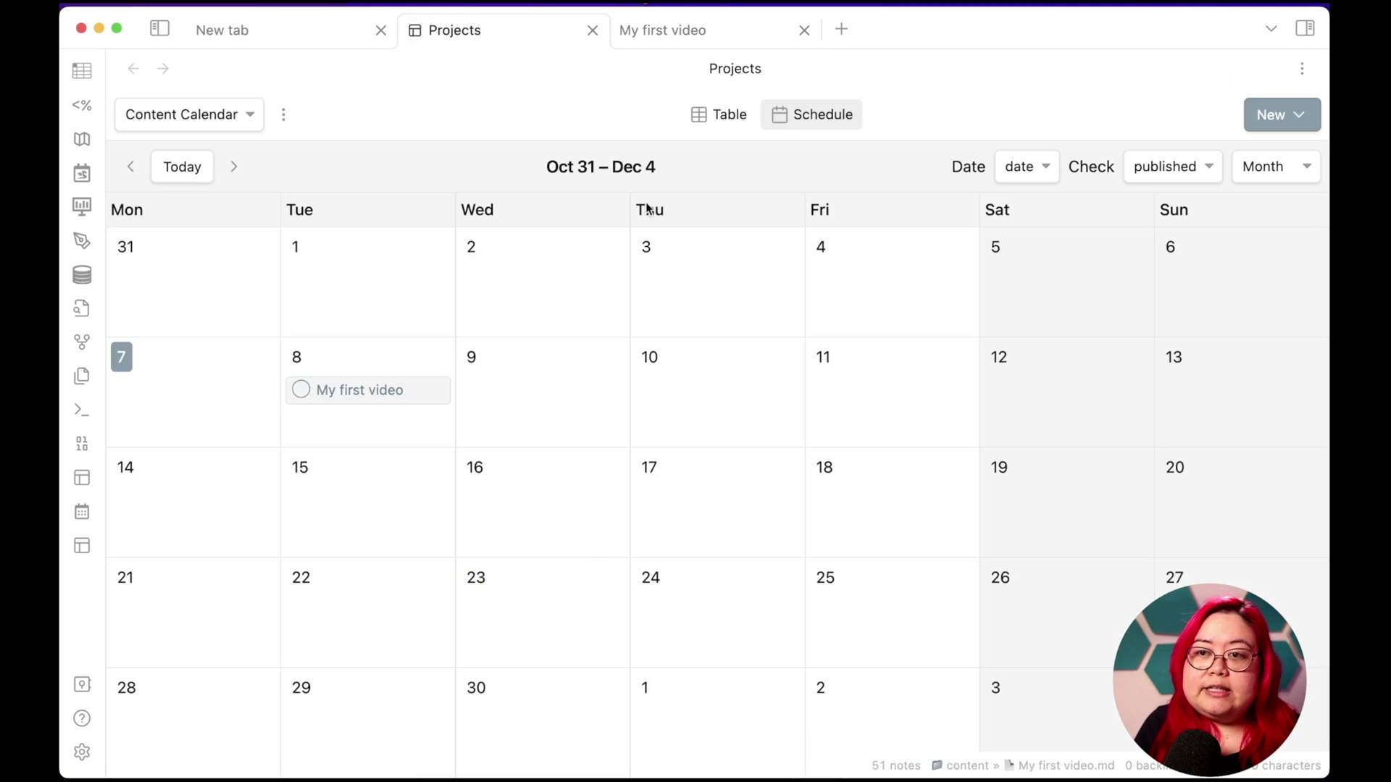
left_click(658, 32)
left_click(555, 288)
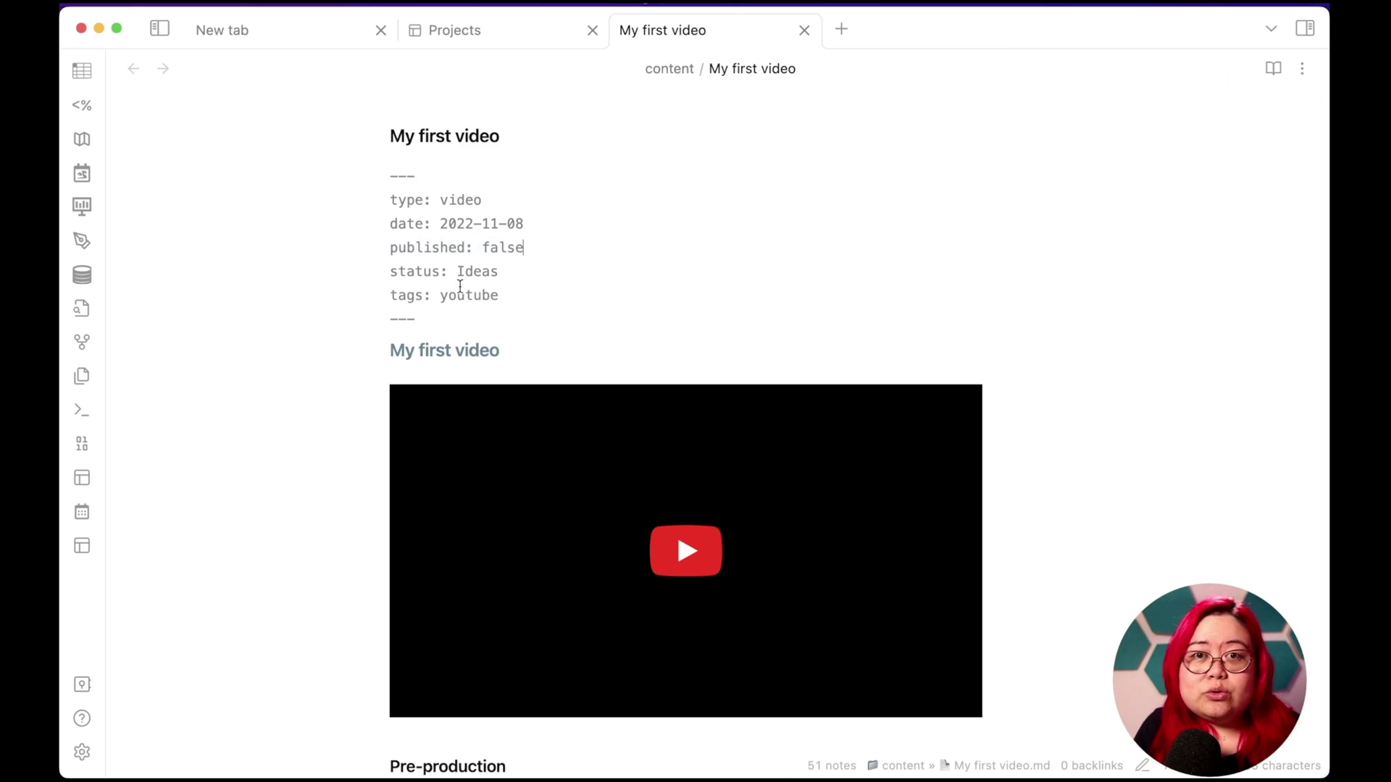
key("ctrl+shift+Tab")
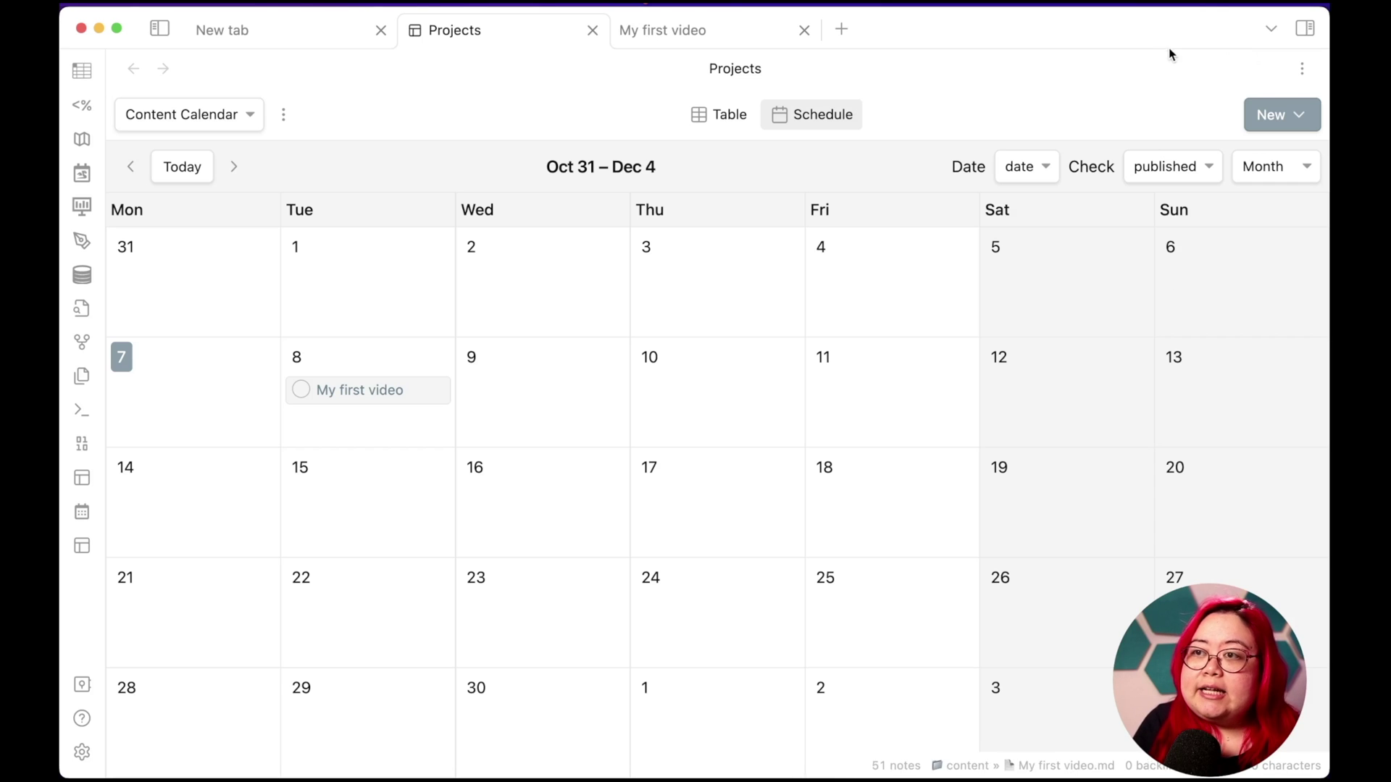
- Add a board view named 'Kanba' with columns grouped by the status field
left_click(1307, 118)
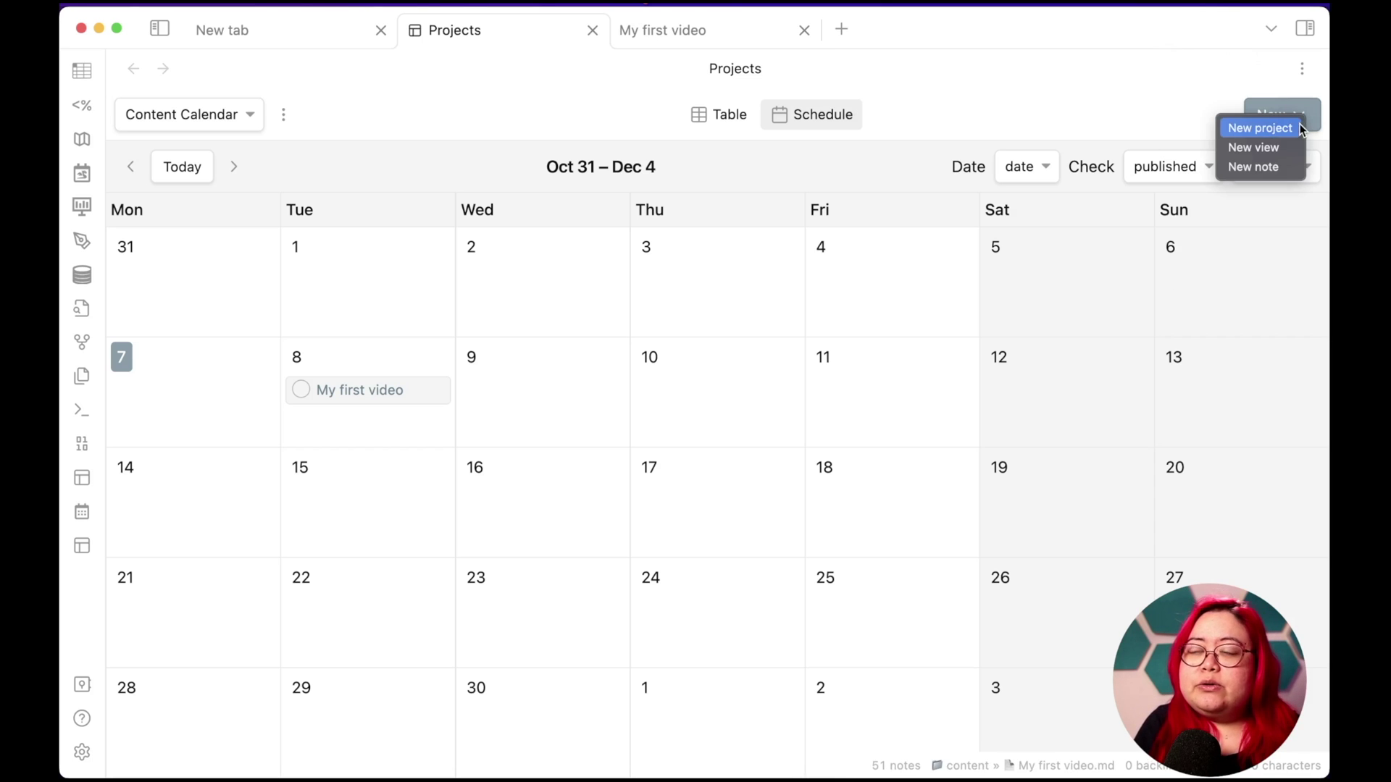
left_click(1253, 147)
left_click(953, 330)
left_click(934, 345)
left_click(869, 377)
type("Kanban")
left_click(922, 511)
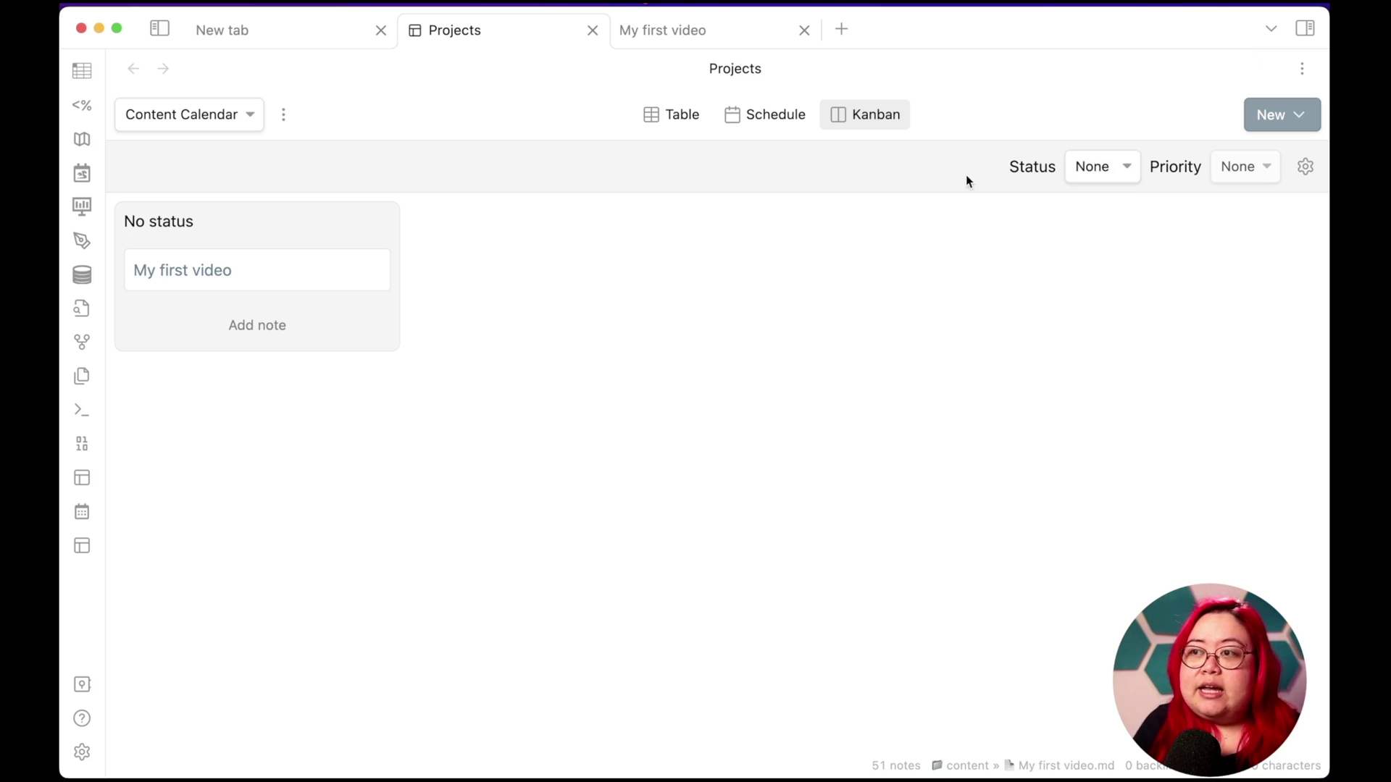
left_click(1097, 173)
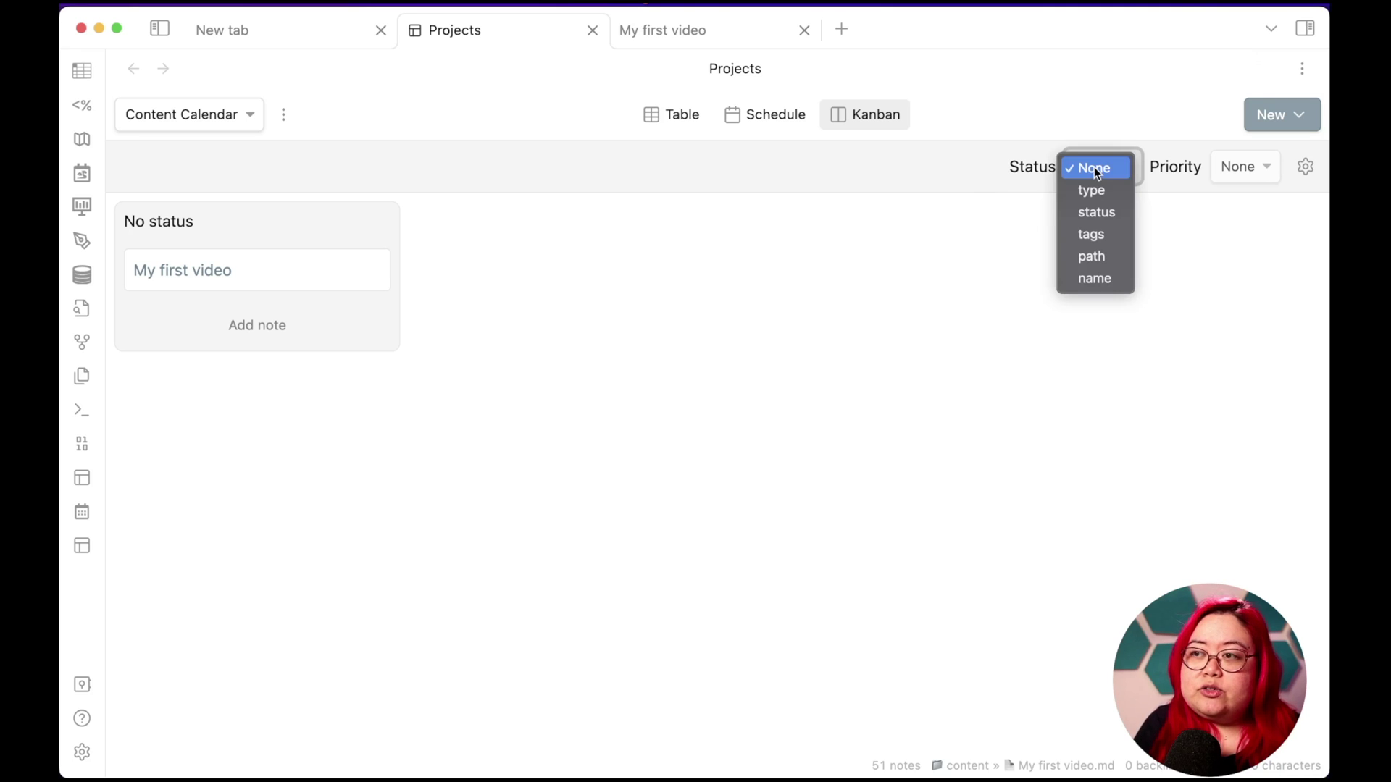
left_click(1097, 215)
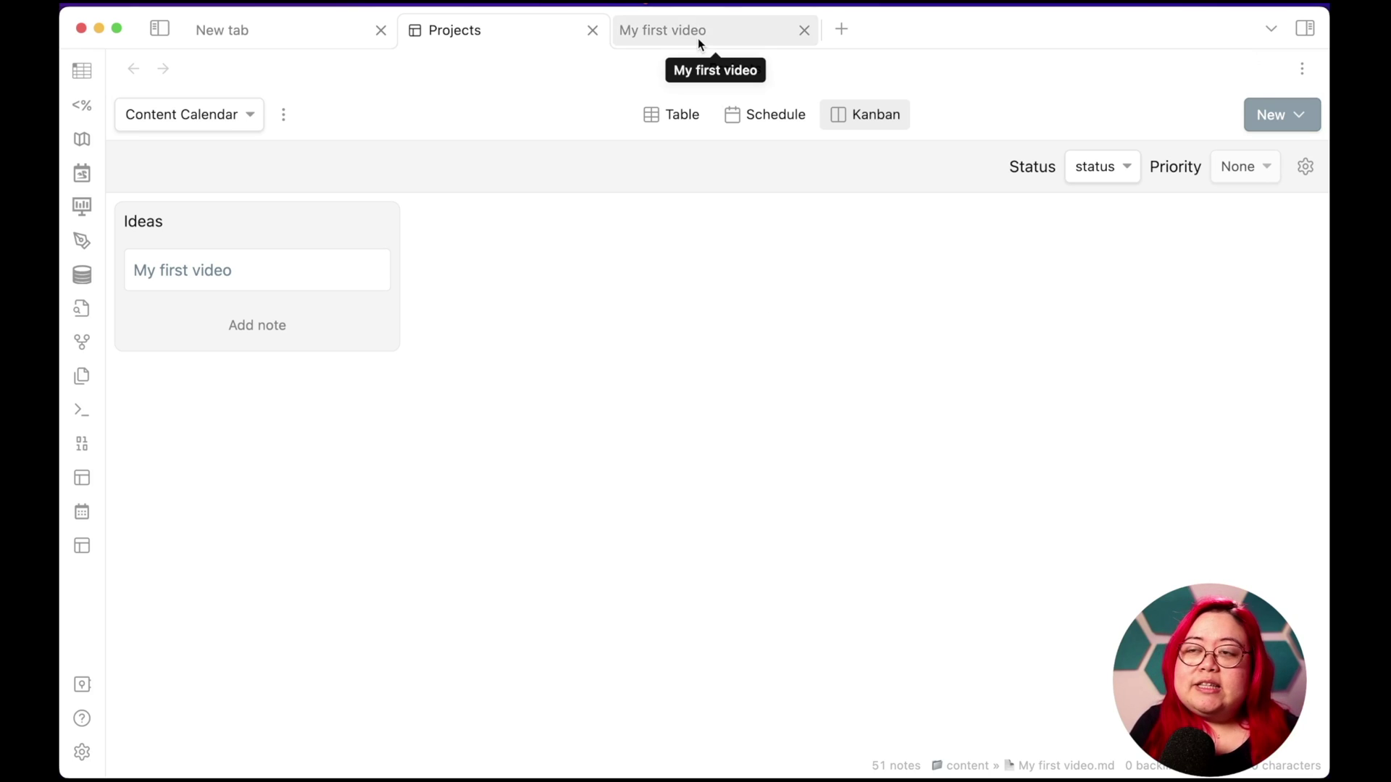
- Embed the thumbnail PNG from the assets folder under the note's Thumbnail heading
left_click(636, 33)
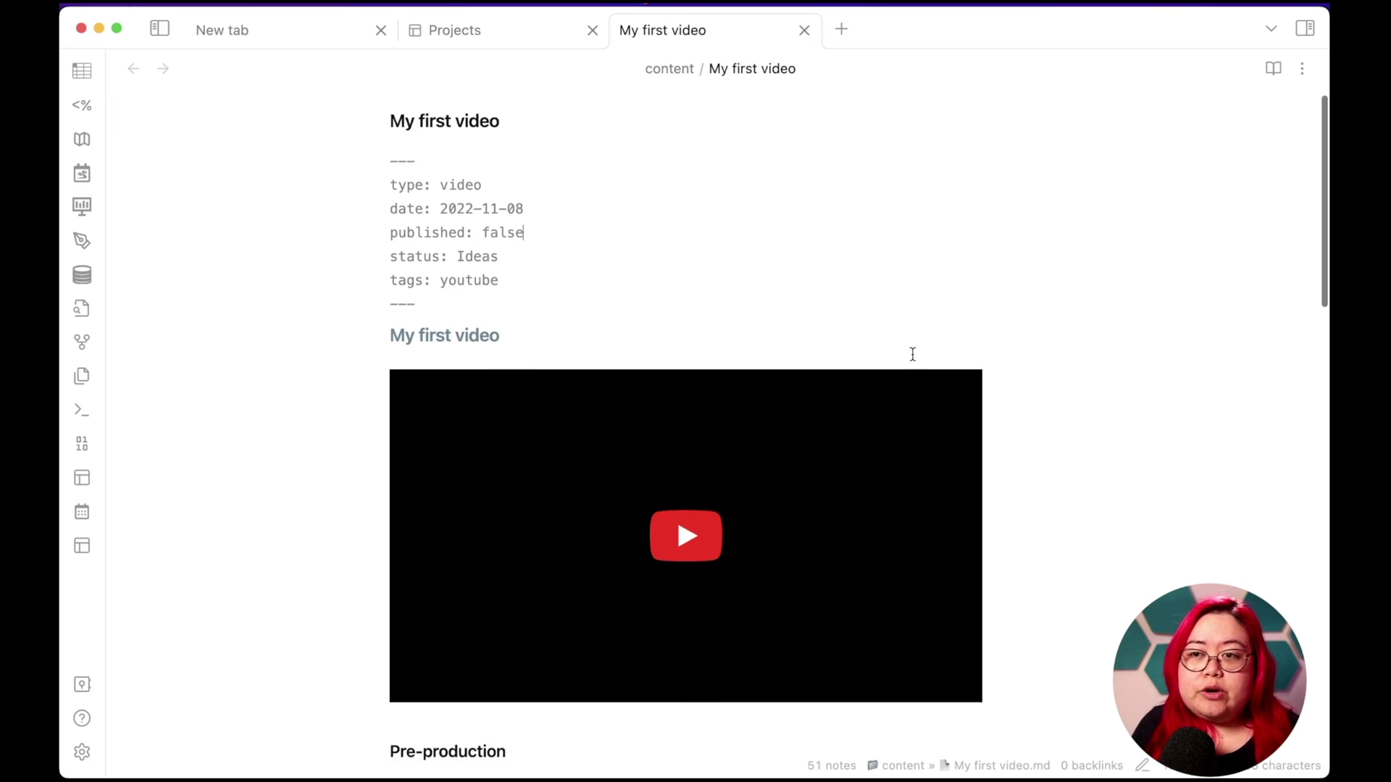
scroll(911, 356, "down", 10)
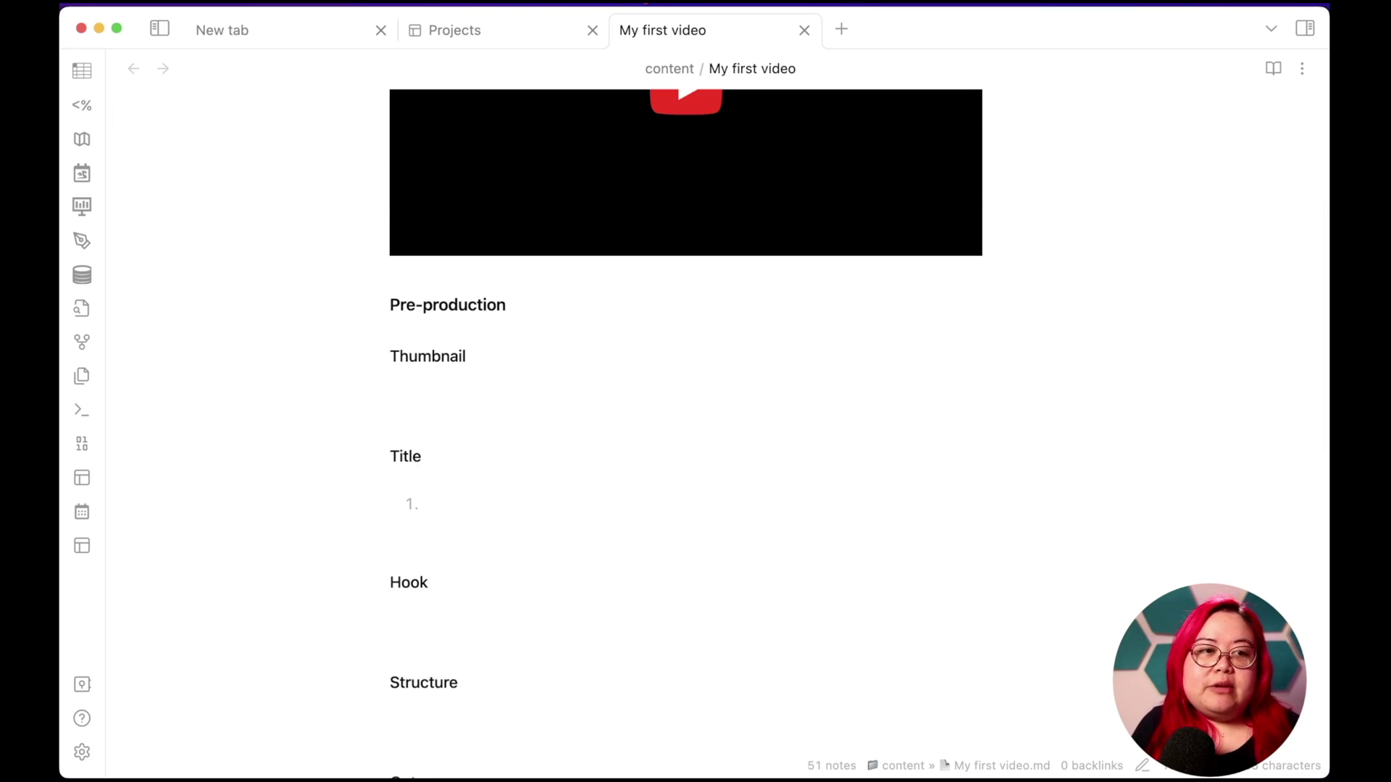
left_click_drag(0, 48, 781, 68)
left_click_drag(922, 431, 444, 414)
left_click_drag(734, 52, 495, 80)
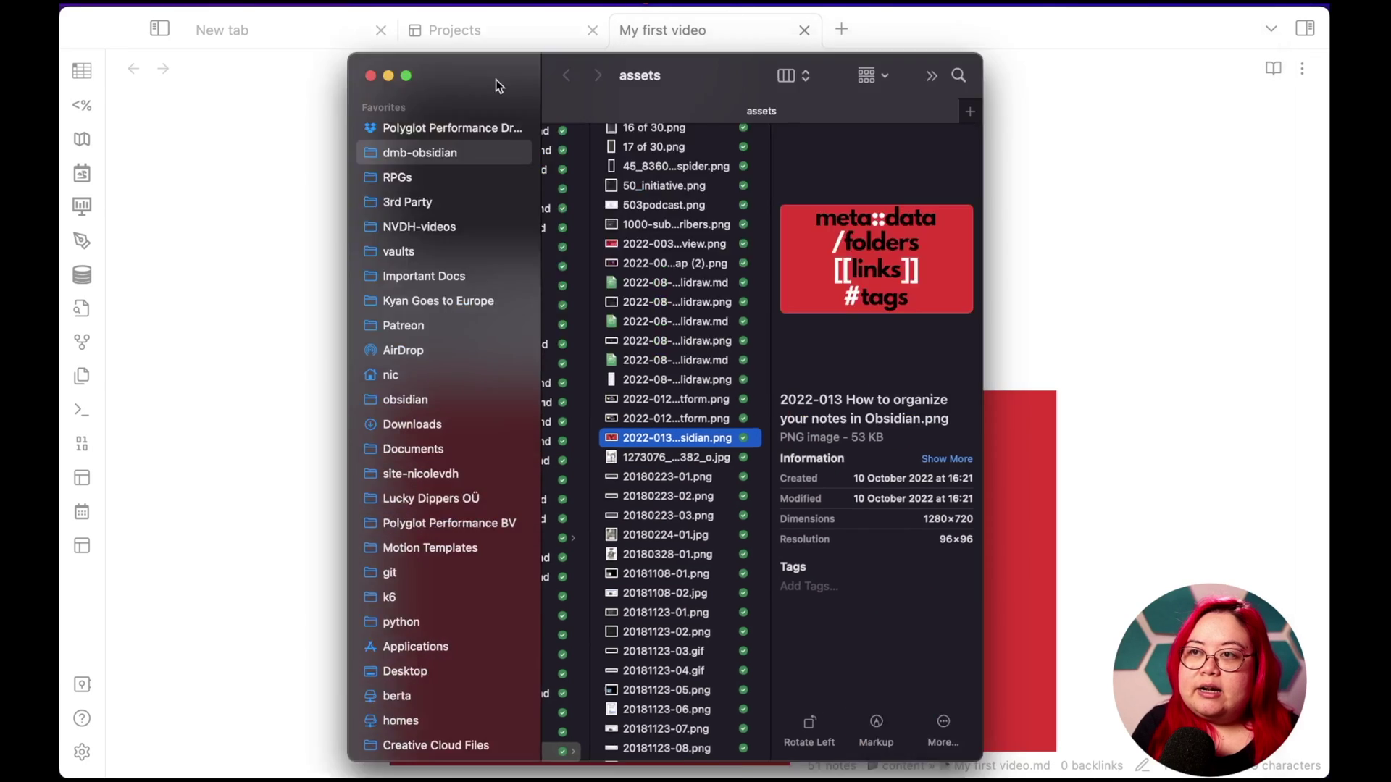
left_click(503, 420)
- Add a cover frontmatter property holding the image file name 2022-013 How to organize your notes in Obsidian.png
left_click(589, 371)
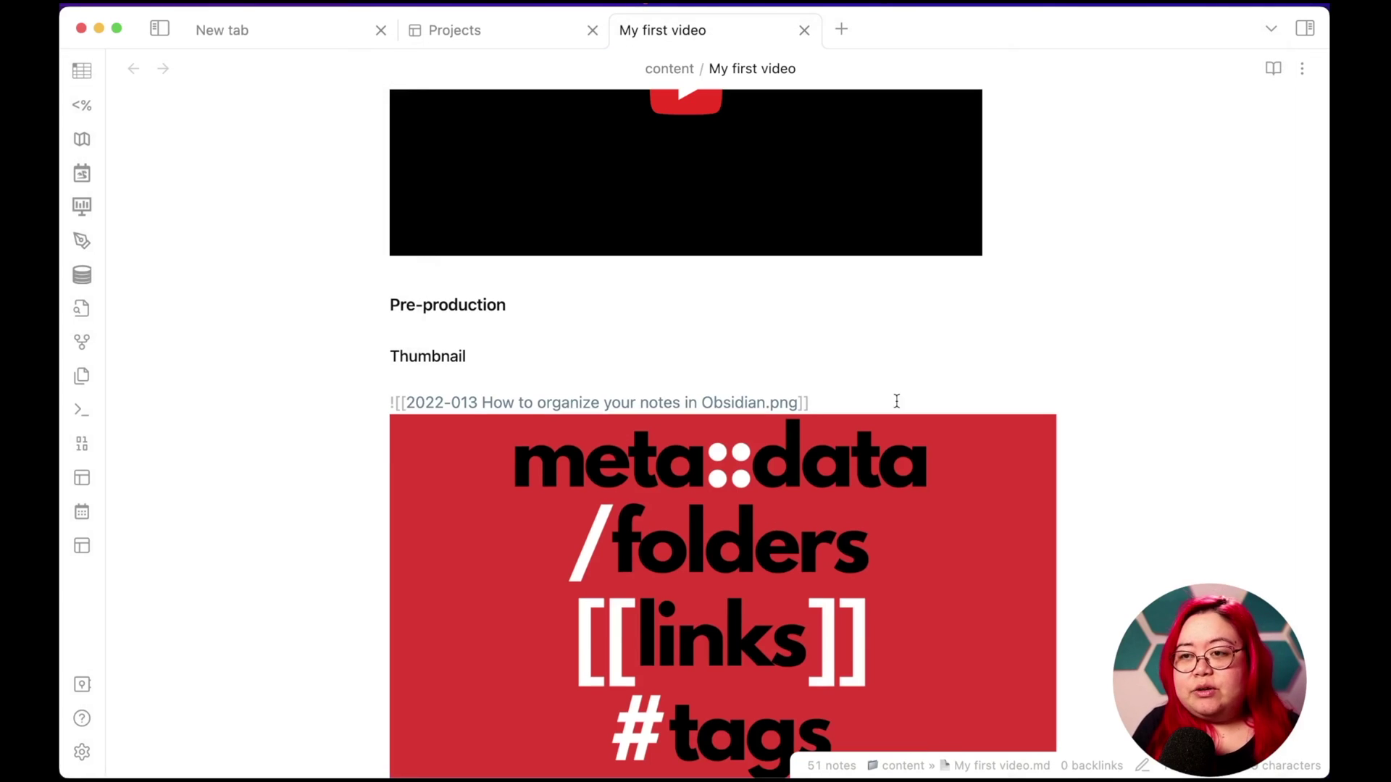
key("super+shift+Left")
key("super+c")
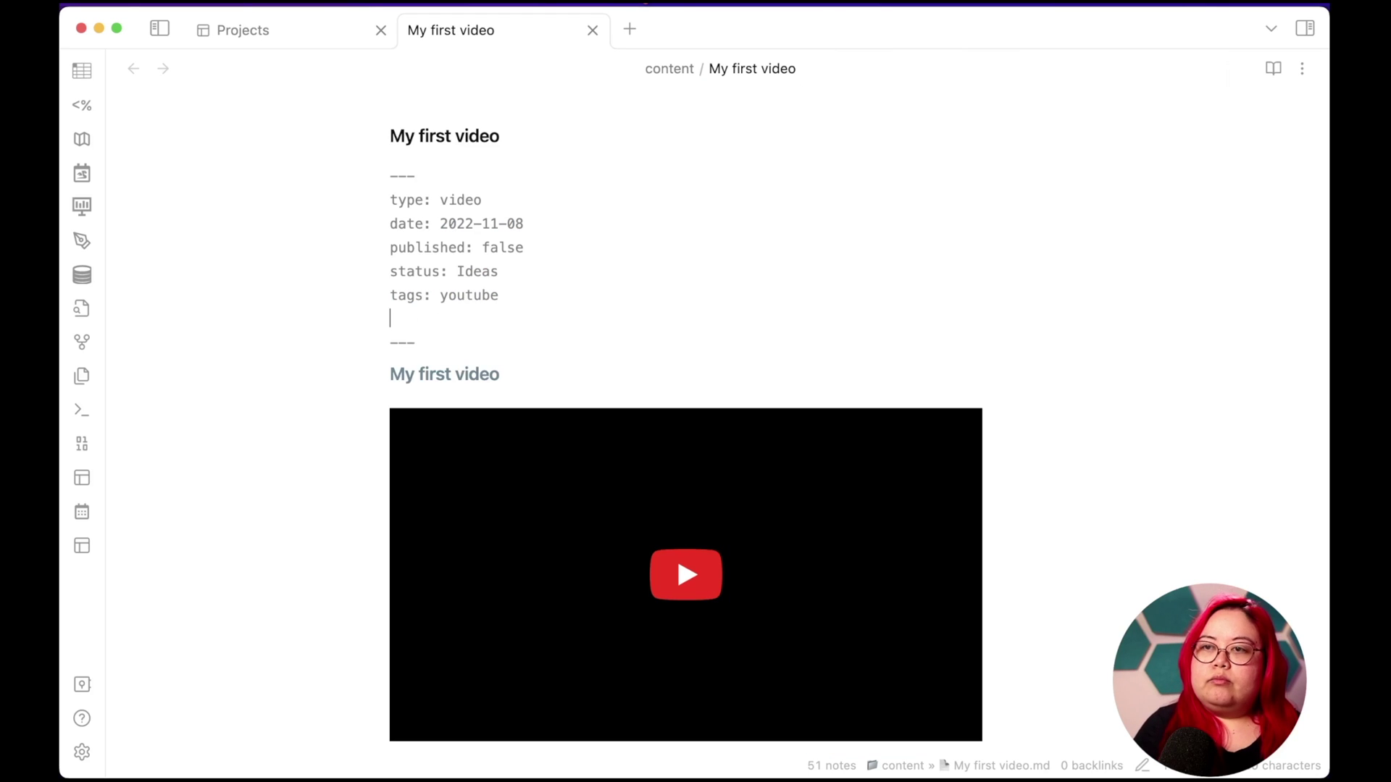
type("cover:")
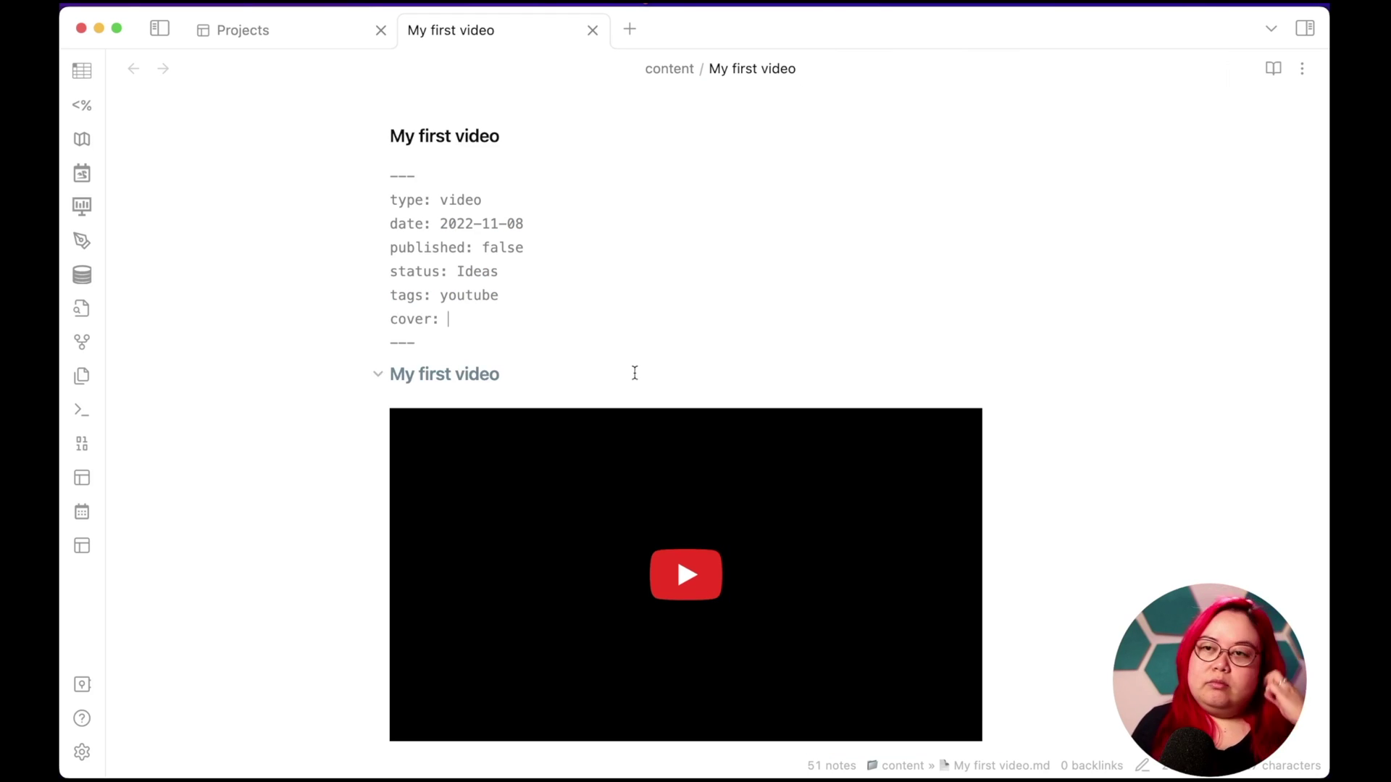
scroll(633, 372, "down", 4)
scroll(751, 394, "up", 4)
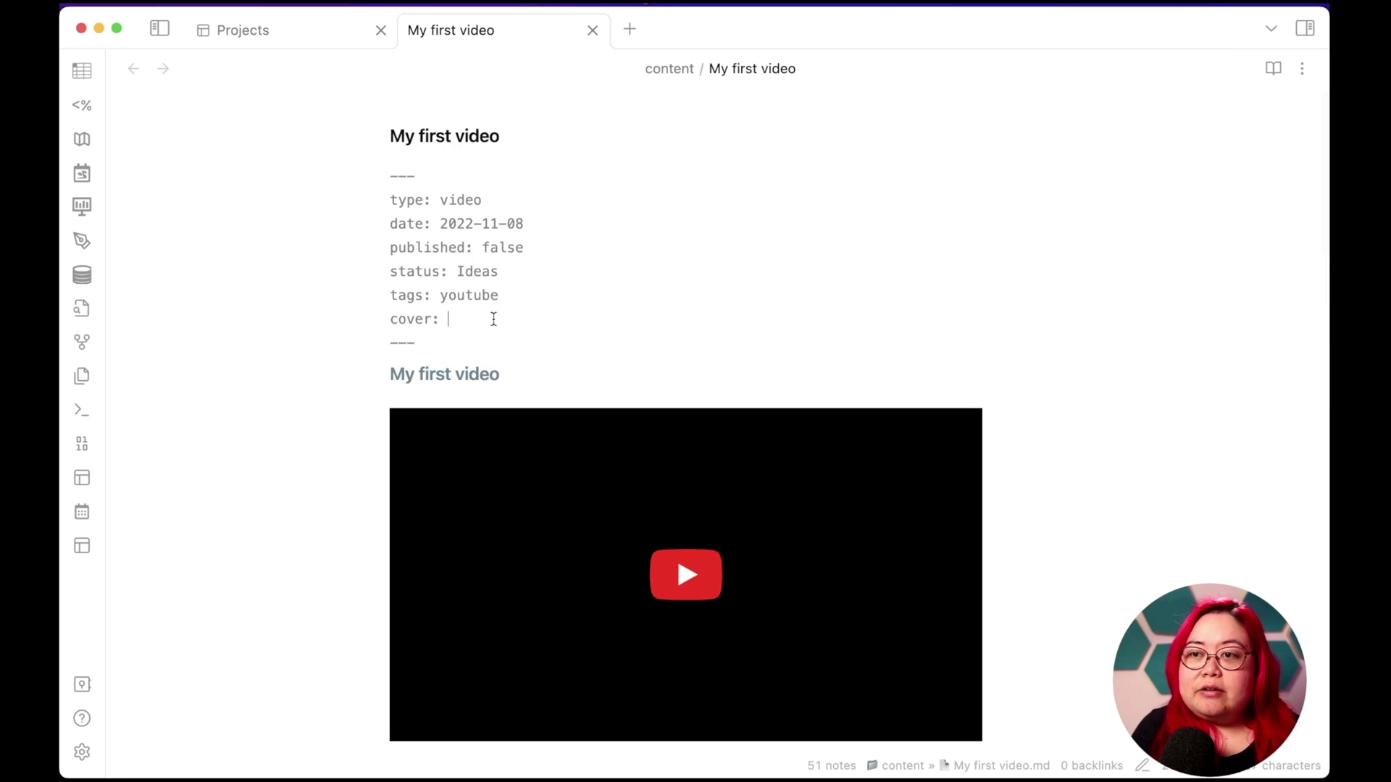
key("super+v")
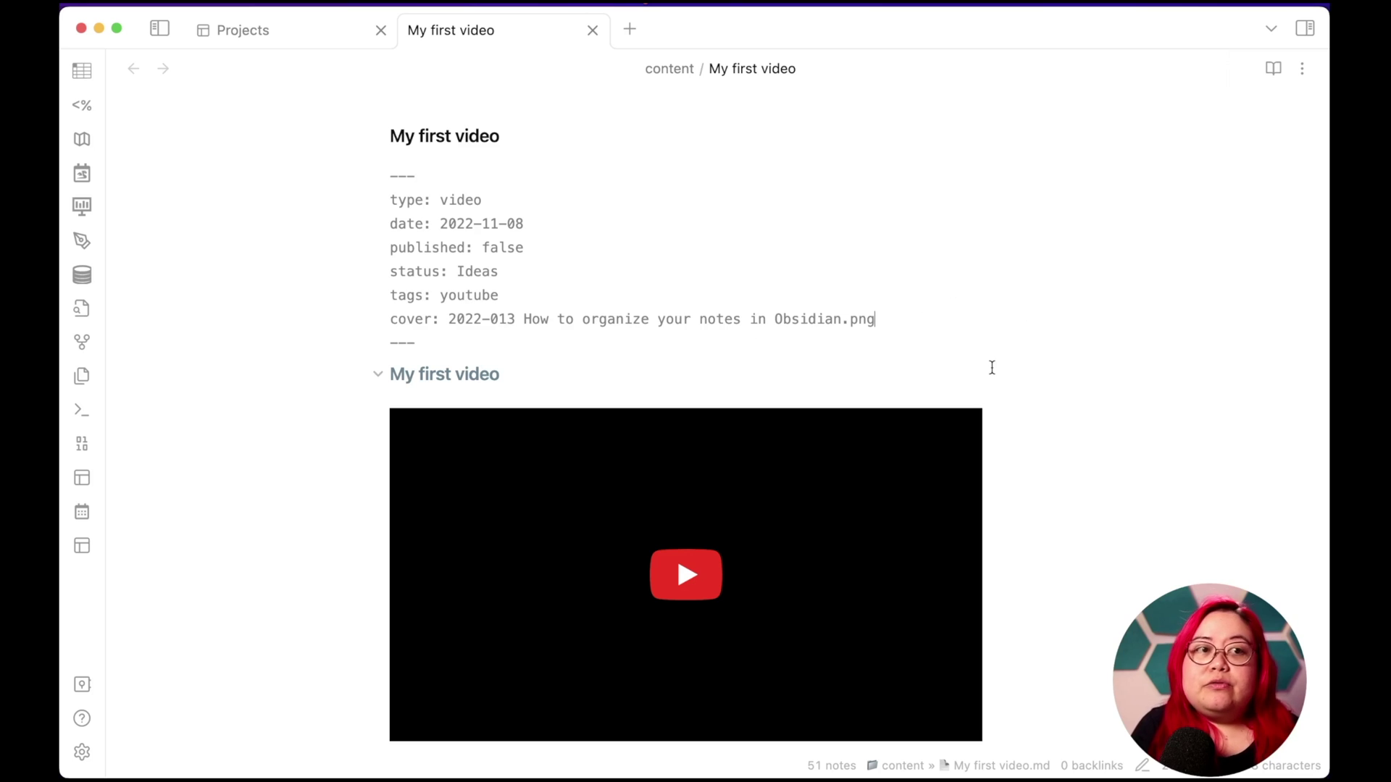
- Add a Gallery view named 'Thumbnail' to the Content Calendar project
left_click(279, 27)
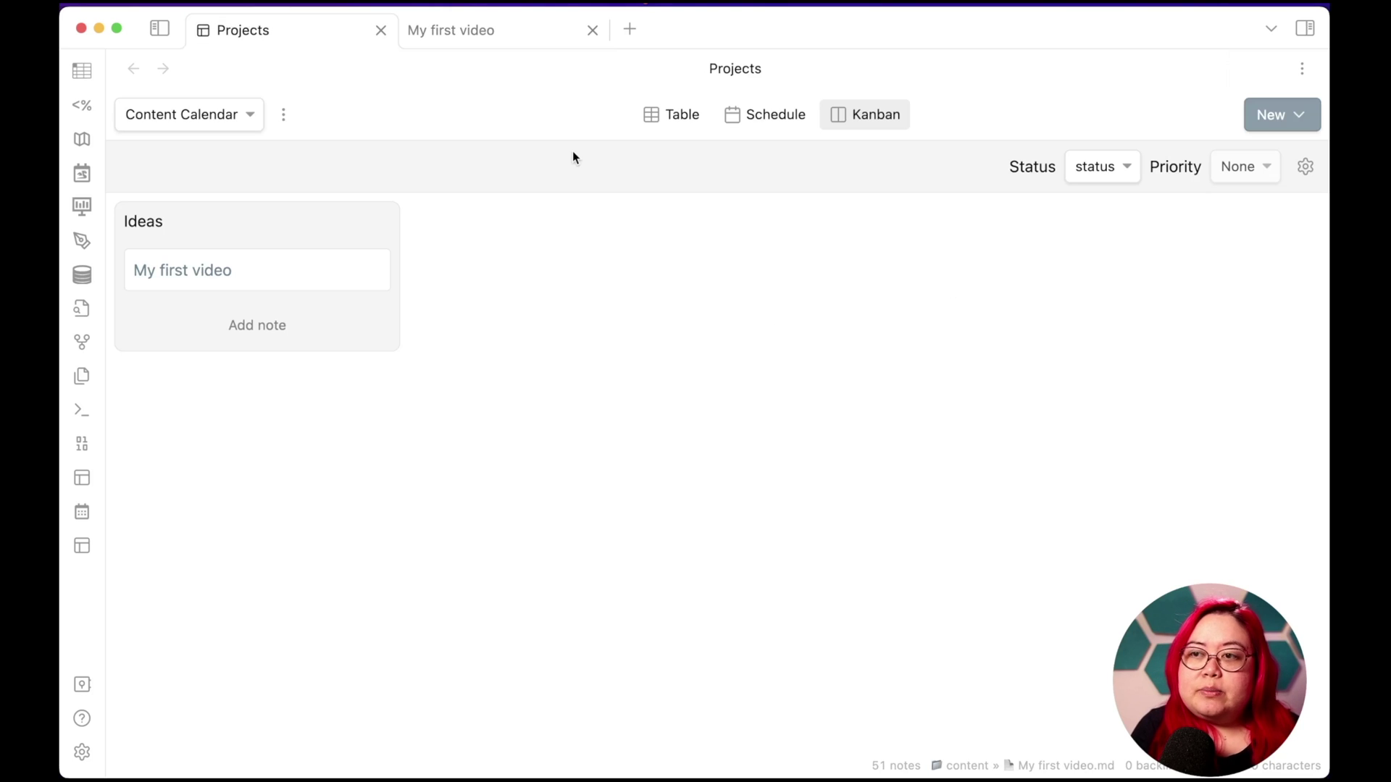
left_click(1264, 117)
left_click(1225, 147)
left_click(929, 319)
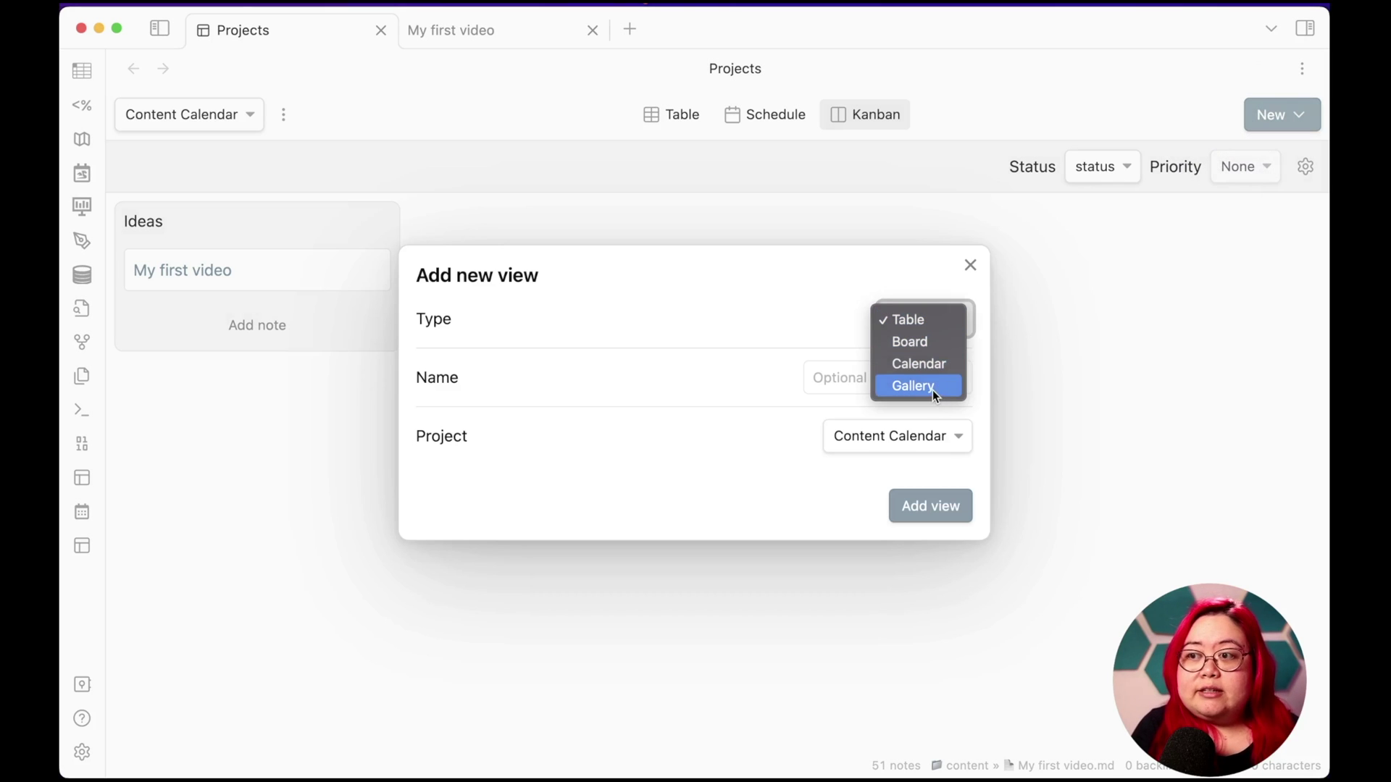
left_click(934, 386)
left_click(885, 388)
type("Thumbnail")
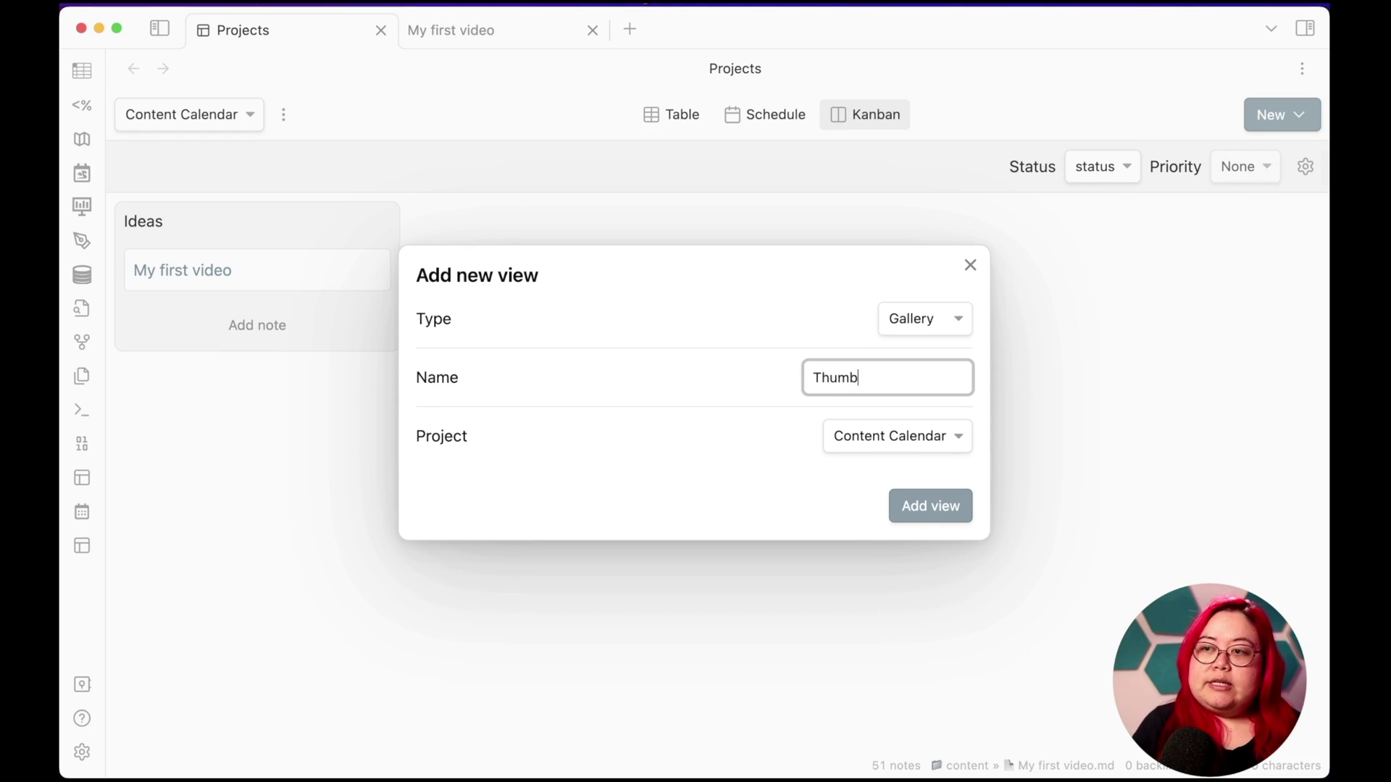
left_click(924, 508)
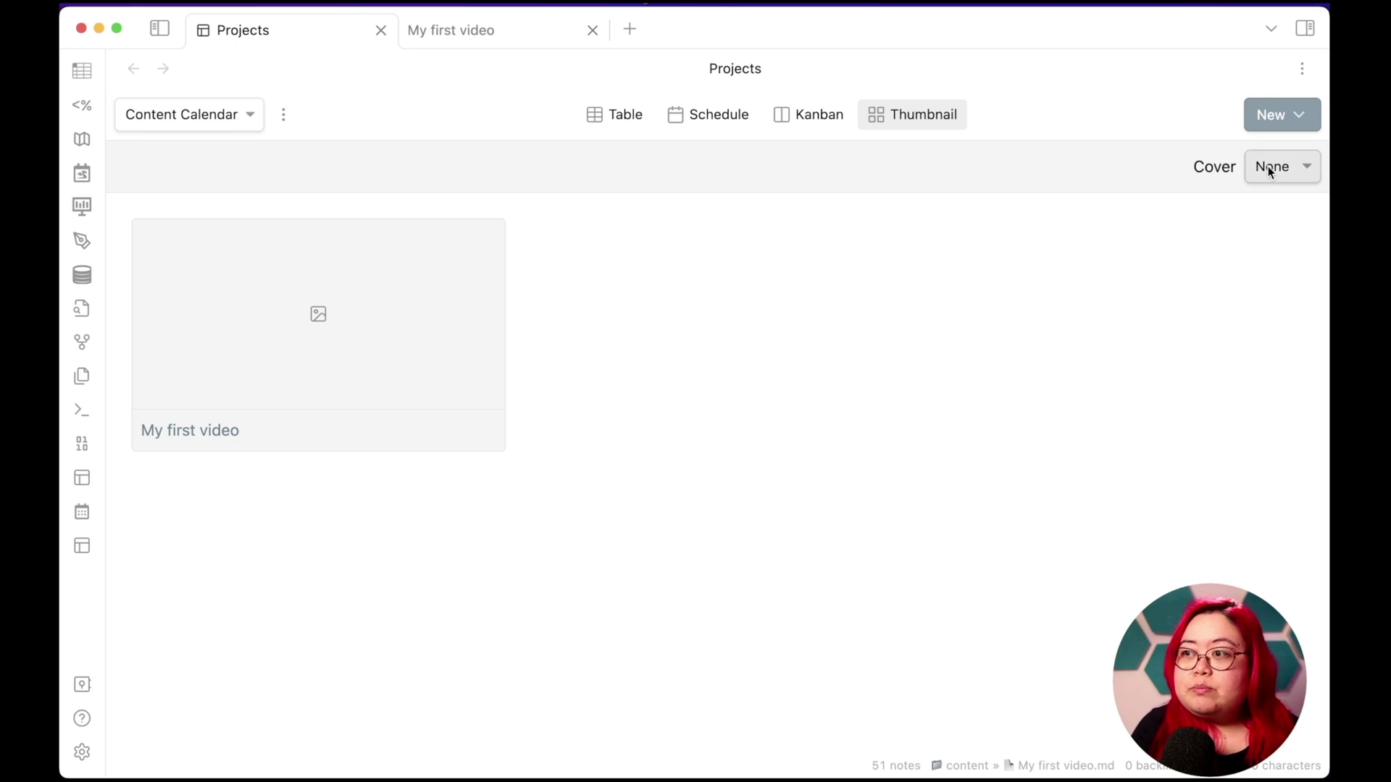
- Confirm the cover property name in the note and set it as the gallery's card image
left_click(481, 32)
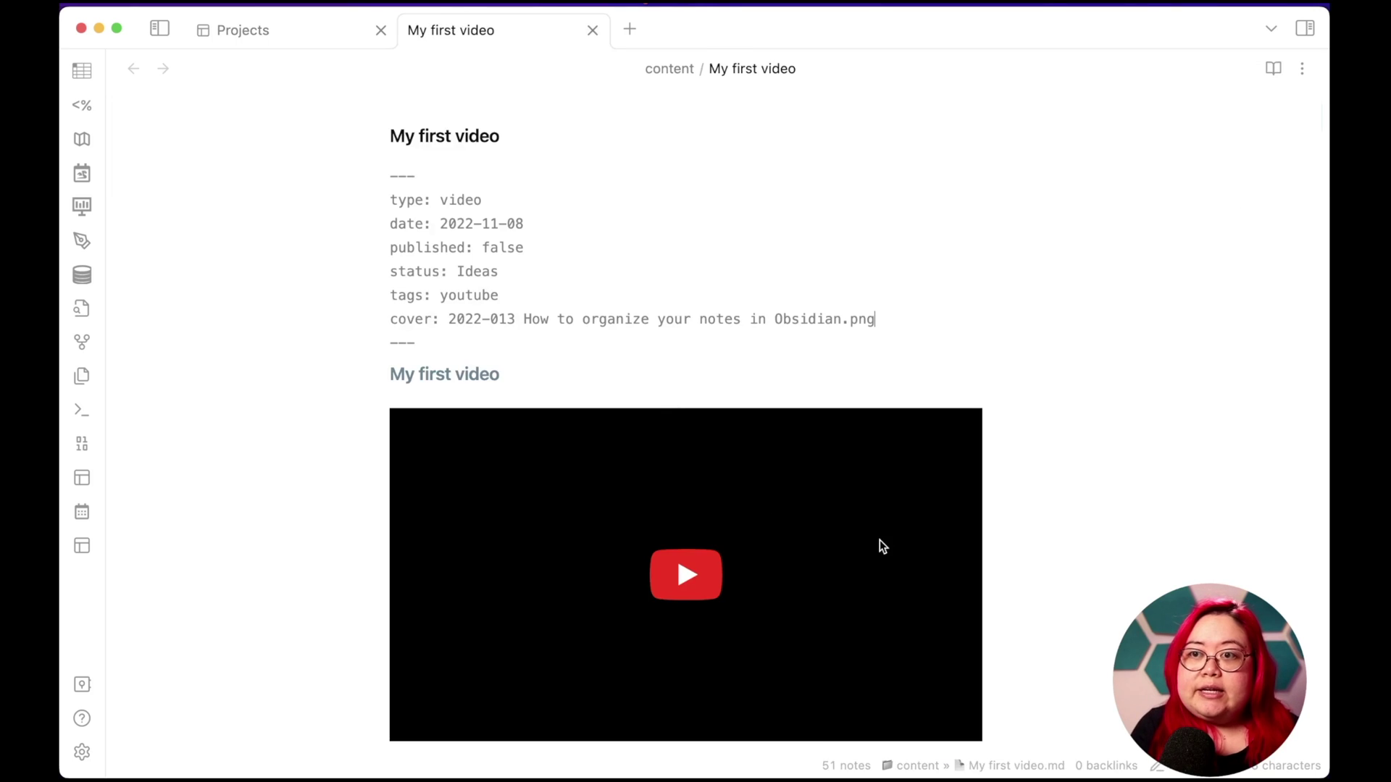
double_click(412, 319)
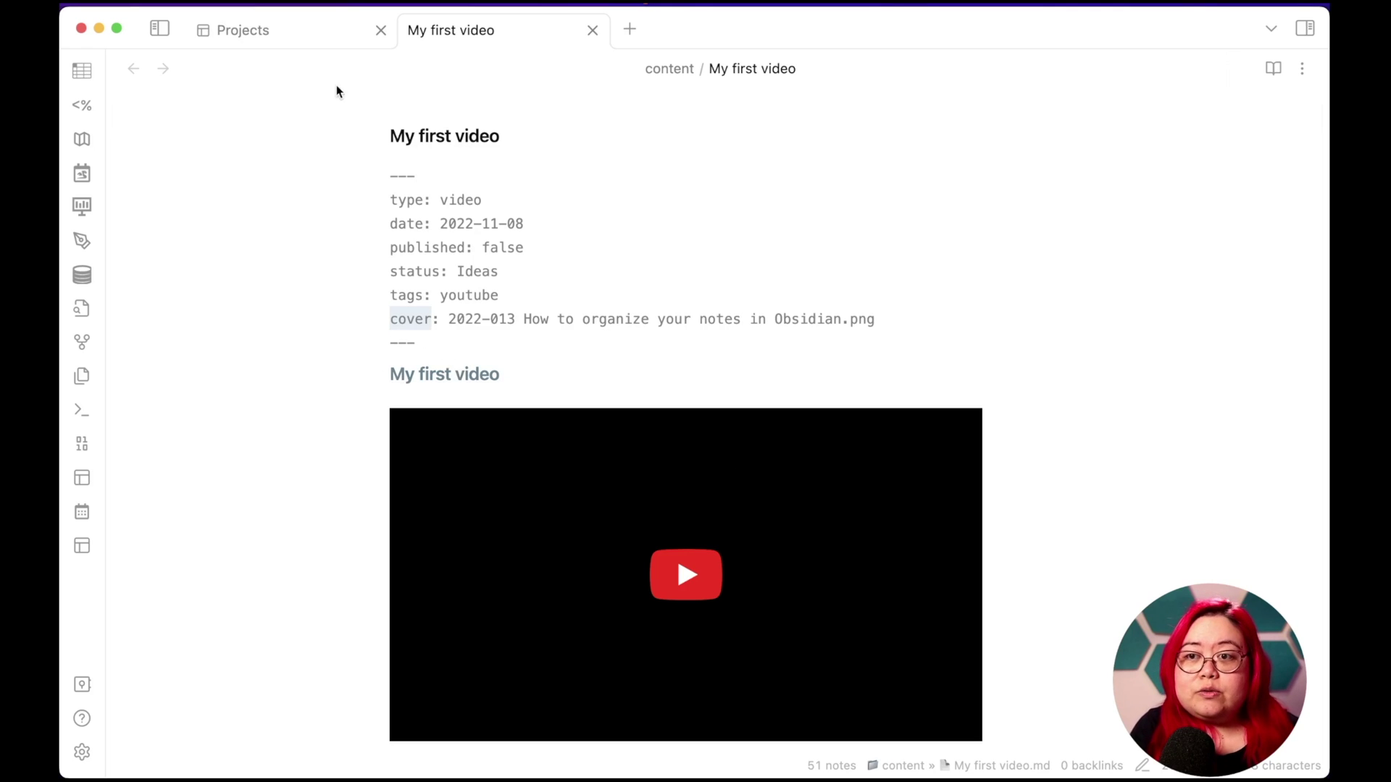
left_click(273, 29)
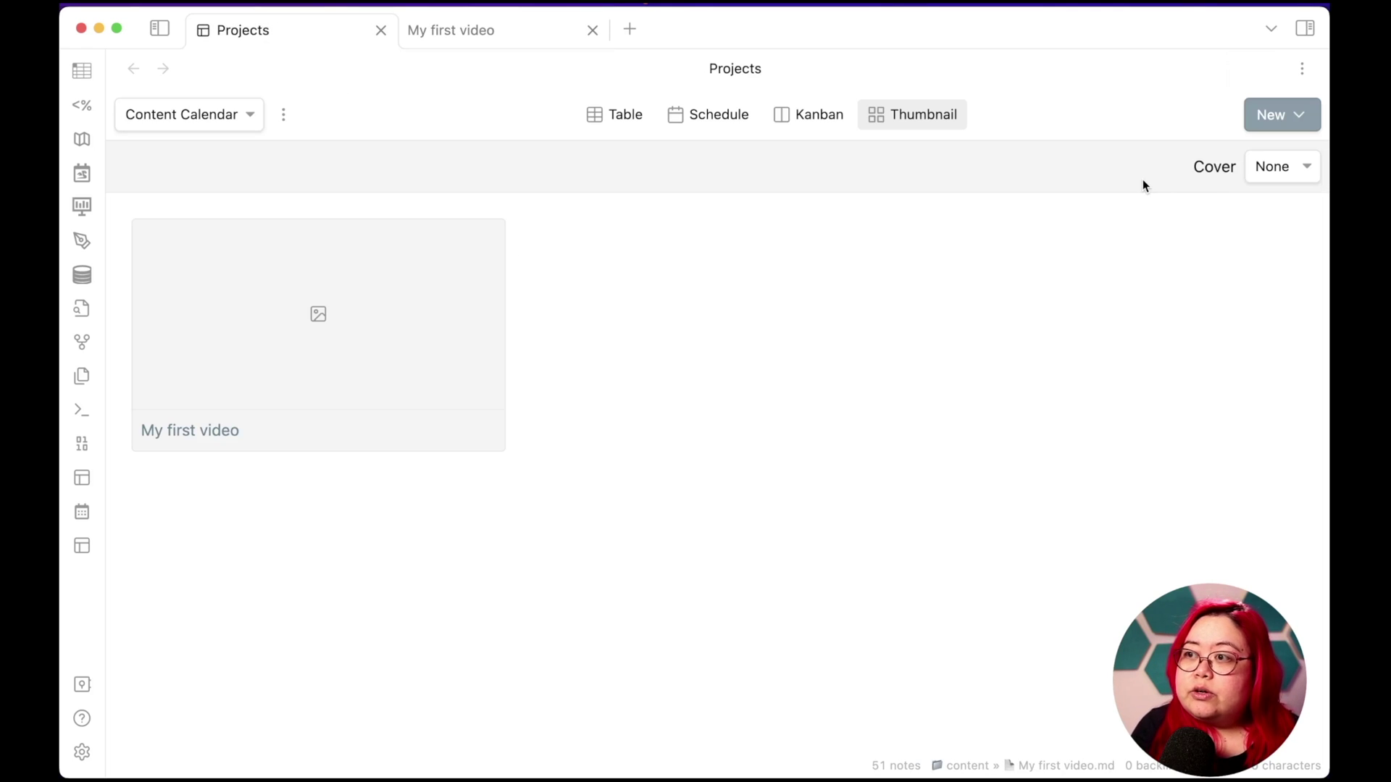
left_click(1296, 171)
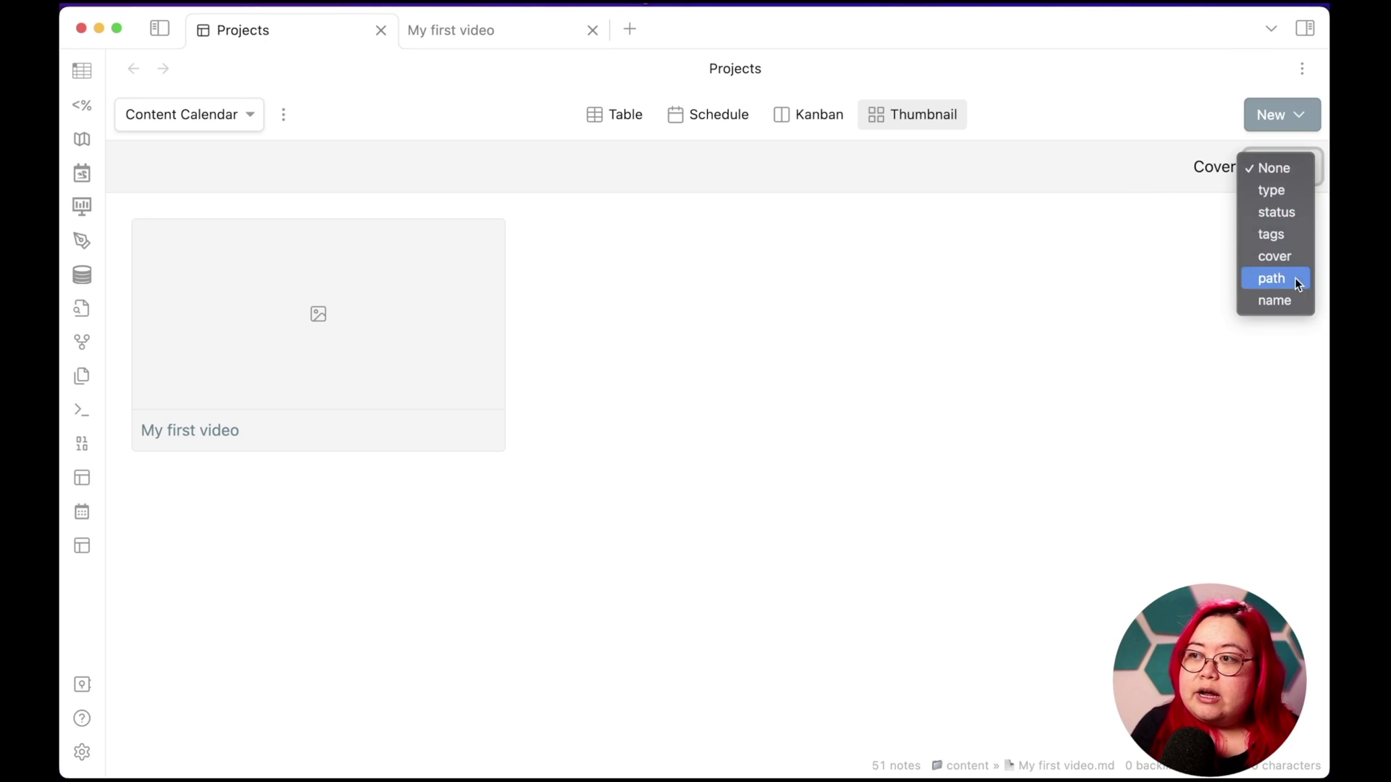
left_click(1296, 256)
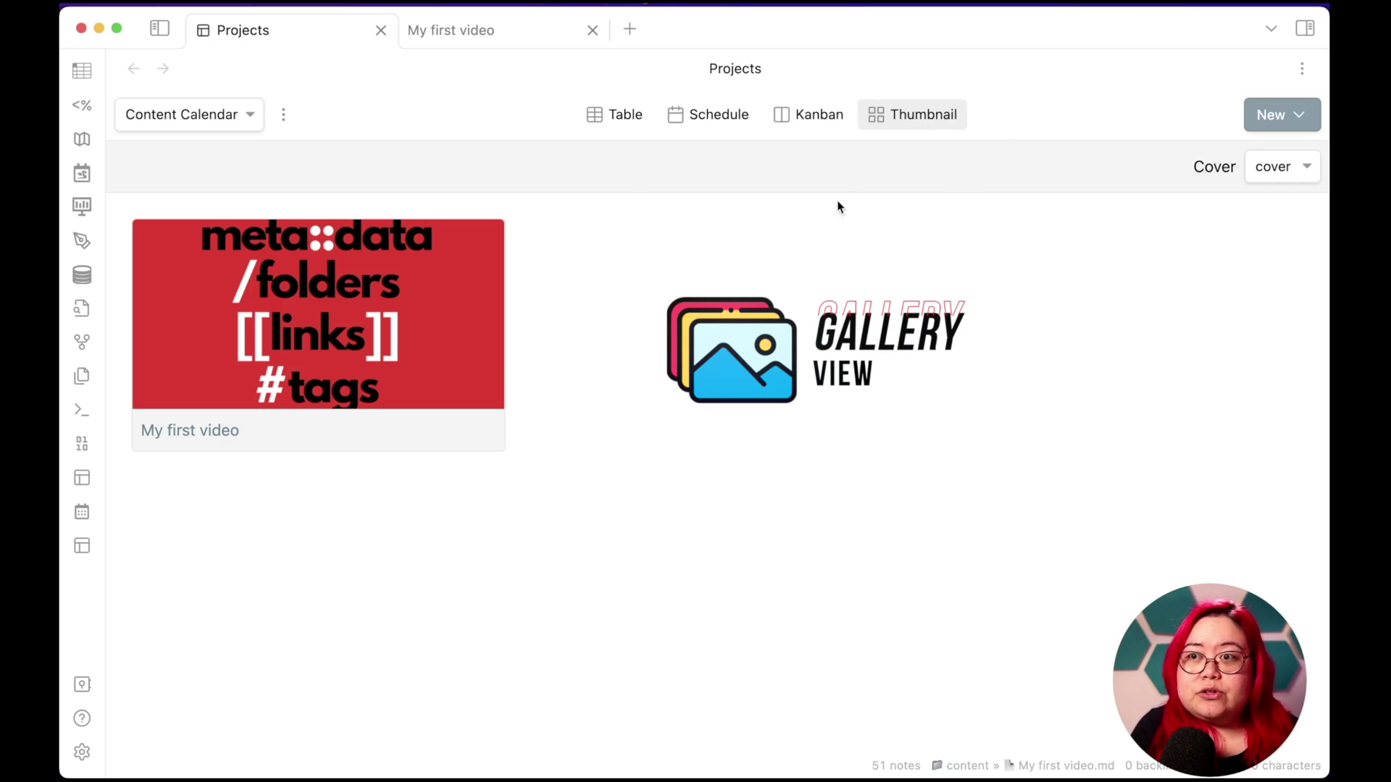
- Move Thumbnail to the first view position and look at the Table's name column options
left_click_drag(893, 116, 536, 120)
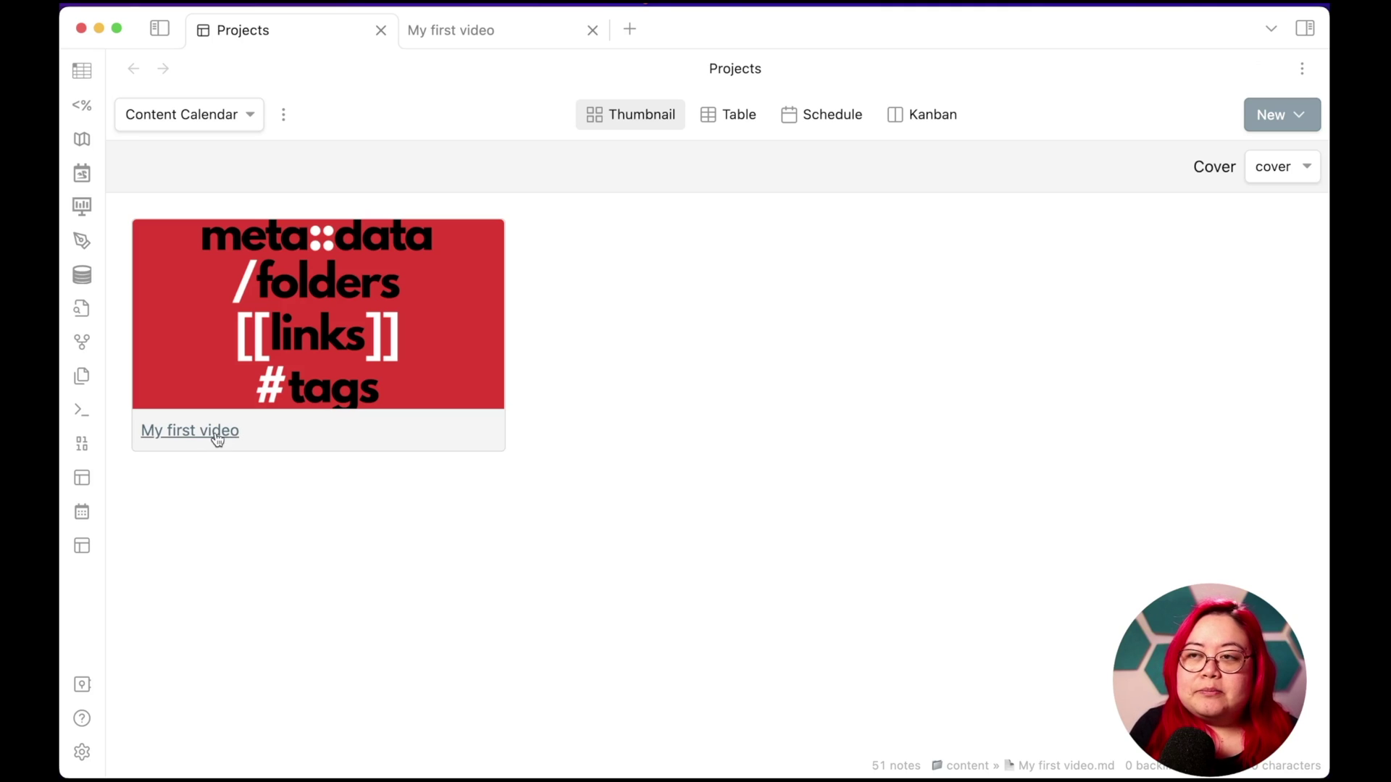
left_click(728, 116)
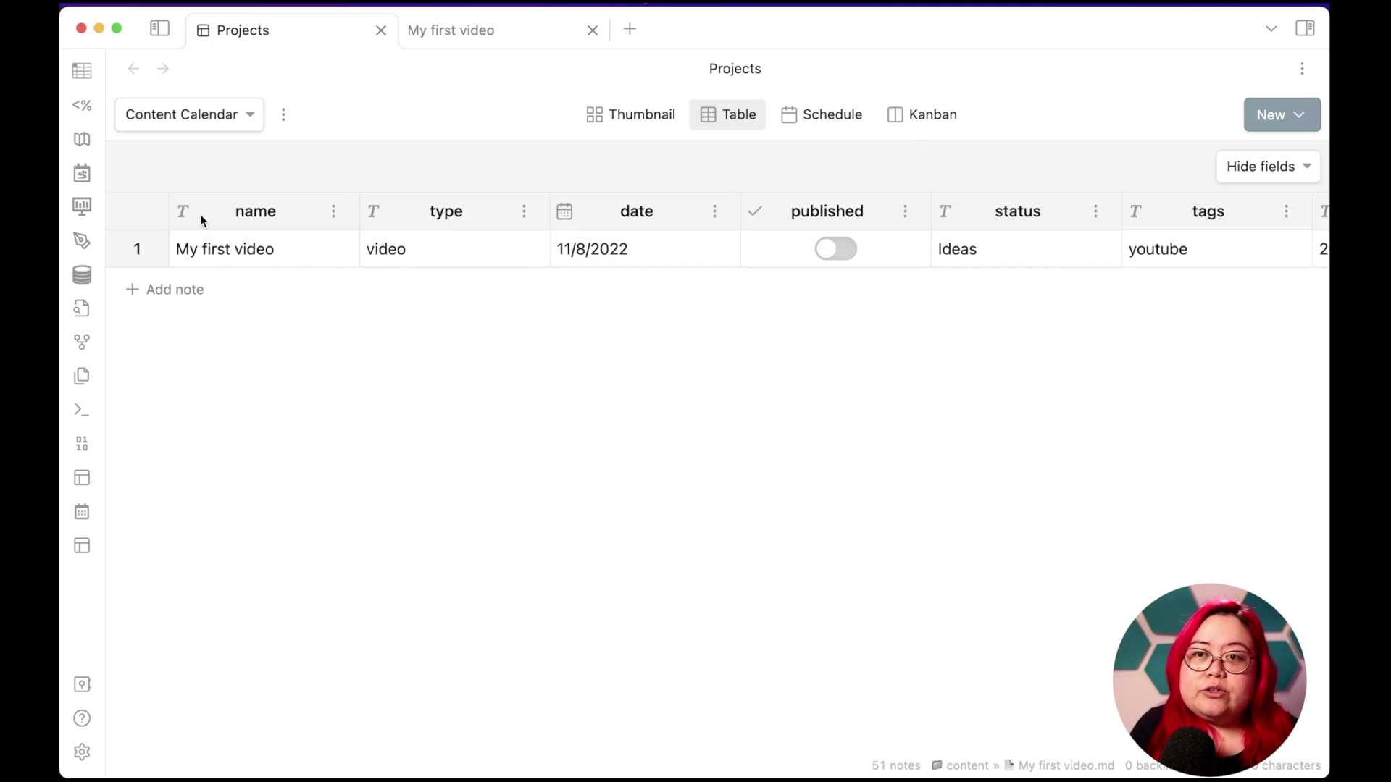
left_click(333, 211)
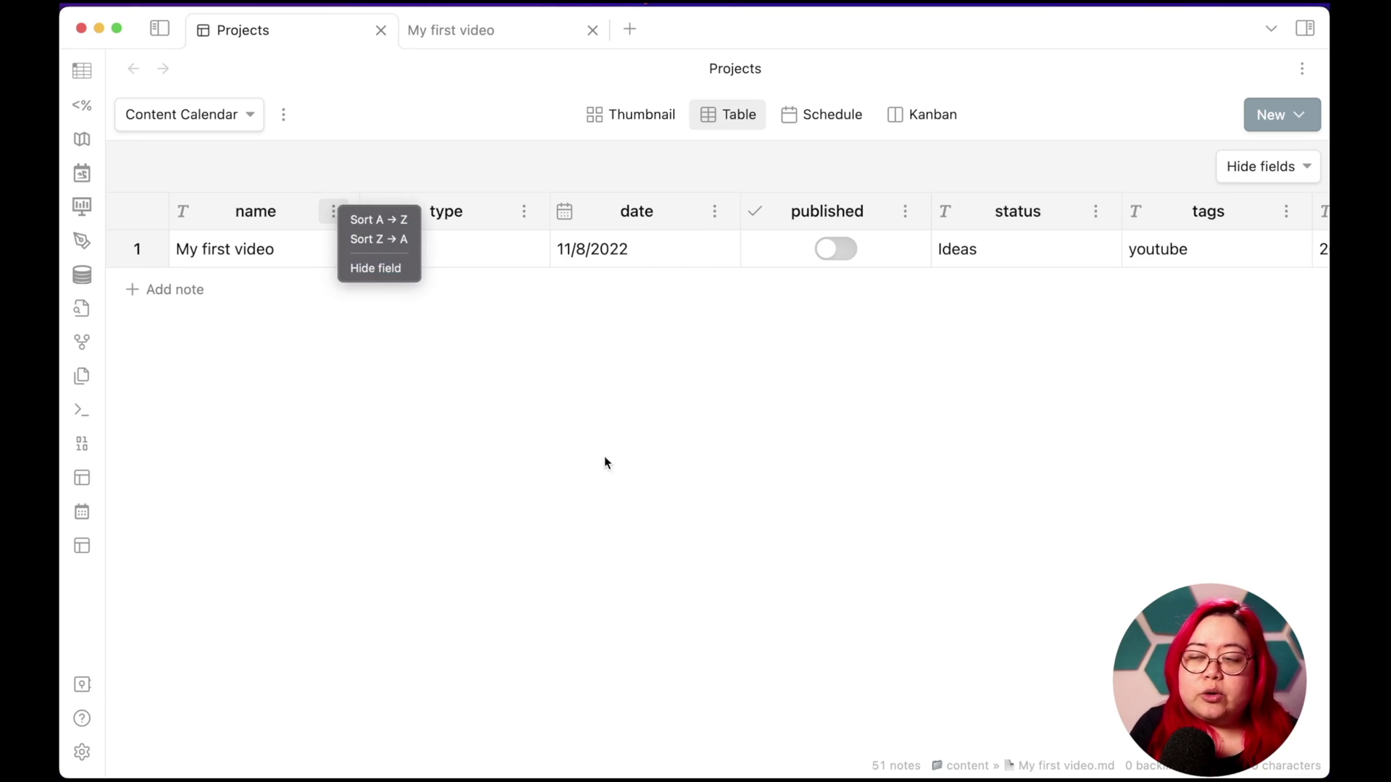
left_click(843, 481)
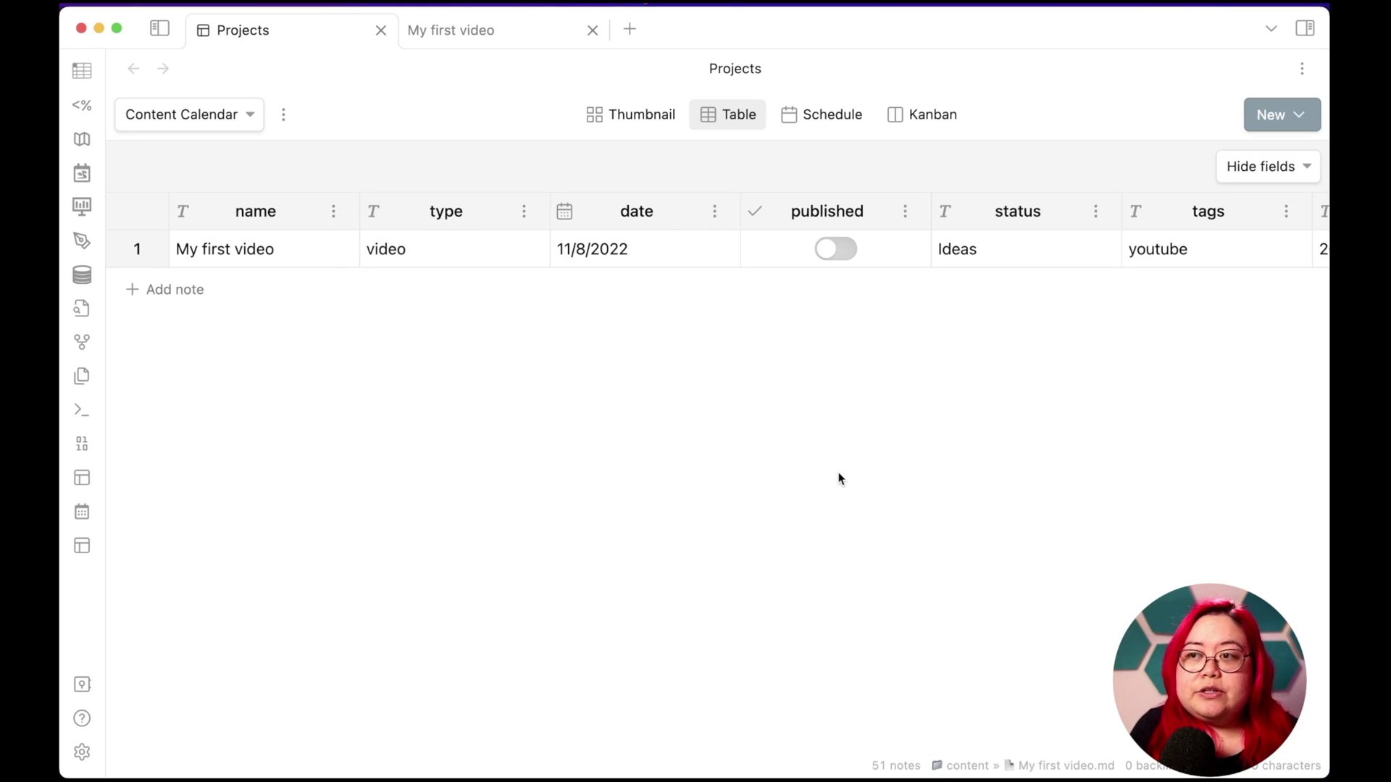
- Toggle My first video's published value on and off, then show the Schedule calendar
left_click(838, 250)
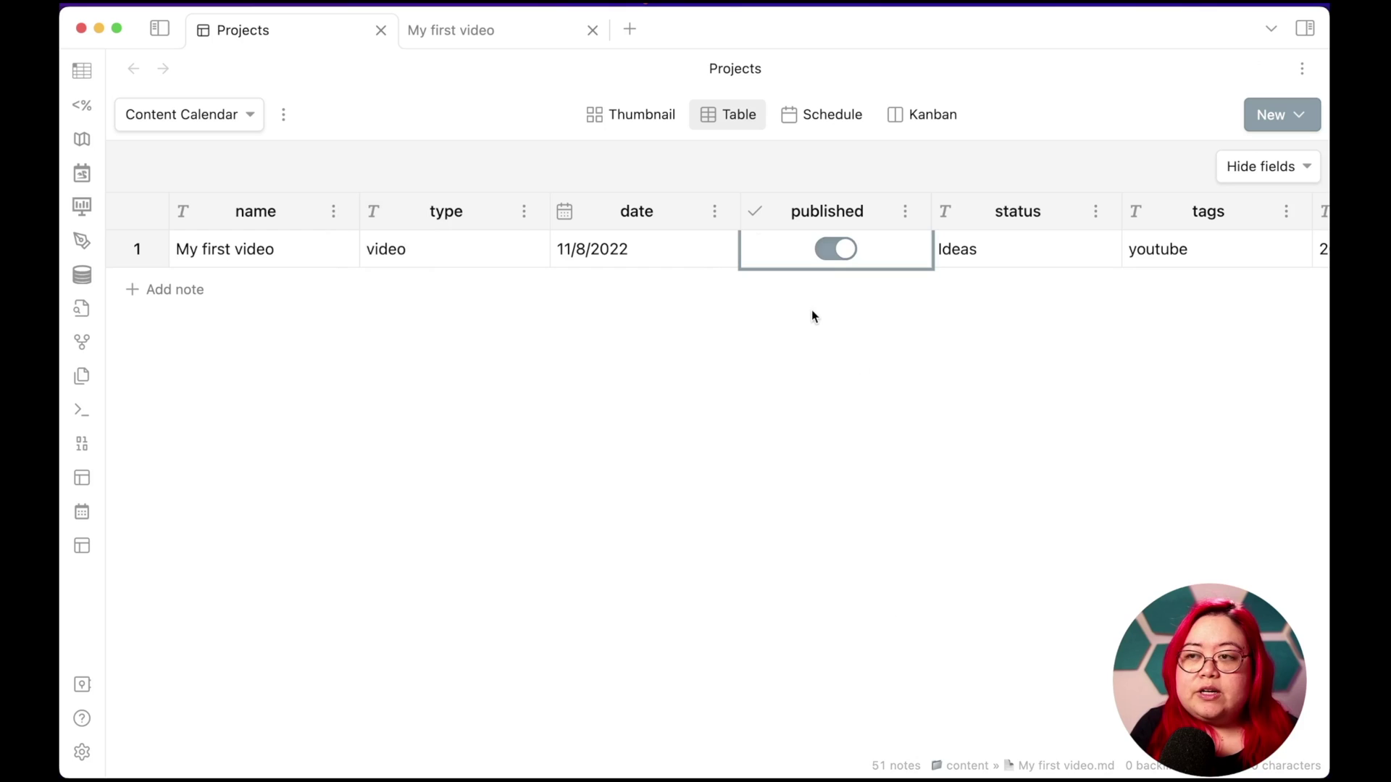
left_click(823, 250)
left_click(821, 114)
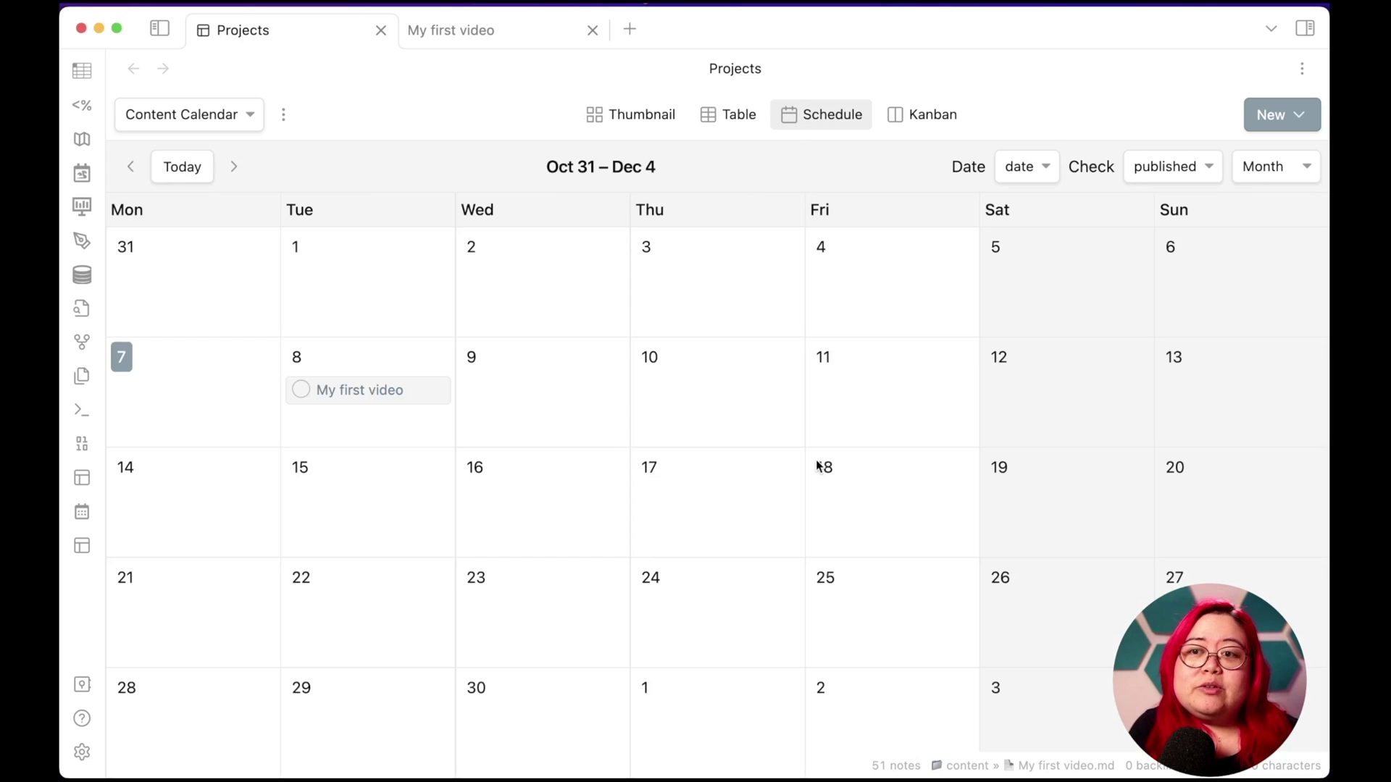